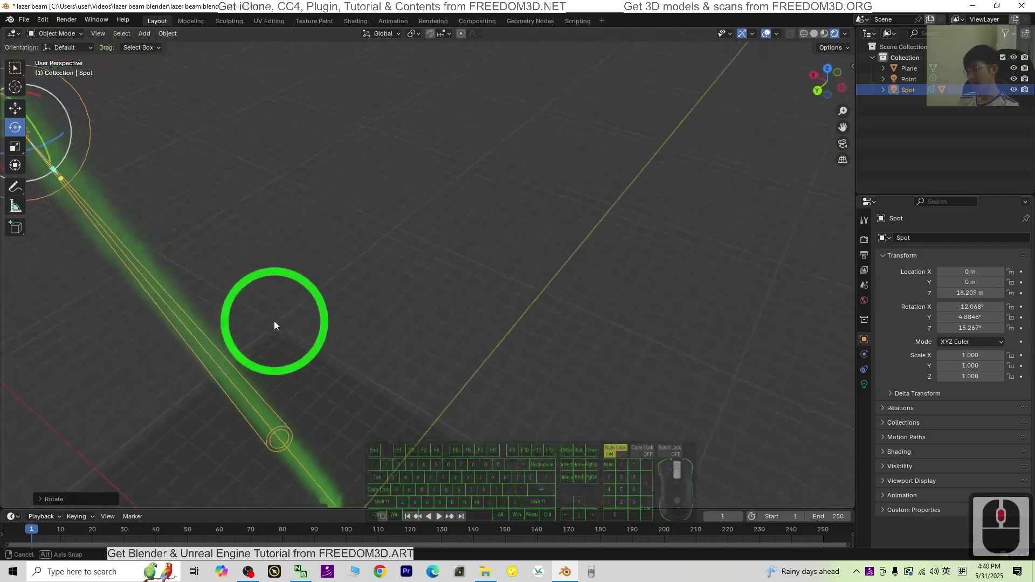
Rotate the finished spot light about several axes to test how its green laser beam sweeps across the scene.
{"action": "left_click_drag", "start_coordinate": [287, 181], "coordinate": [284, 180]}
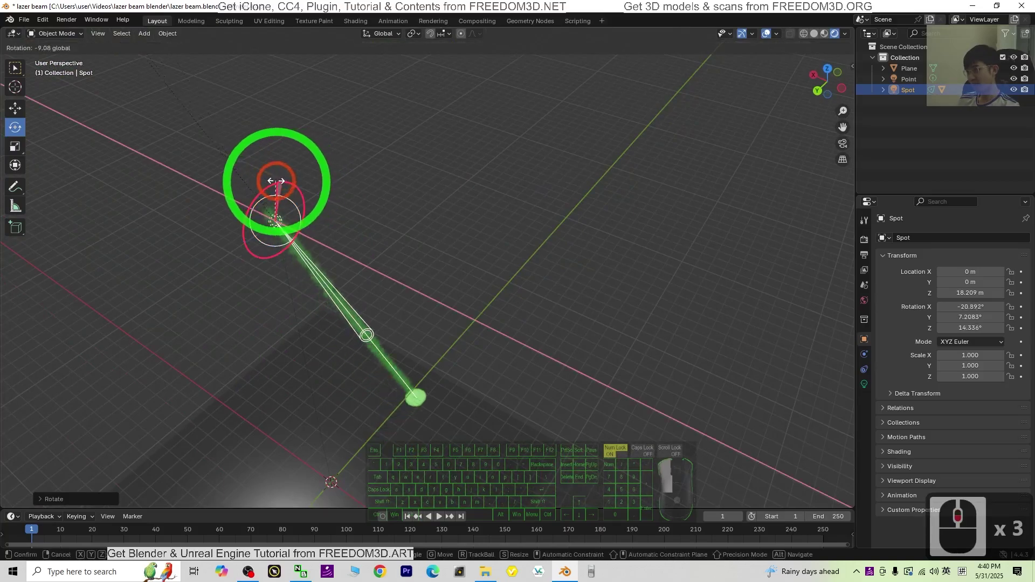
{"action": "right_click", "coordinate": [412, 431]}
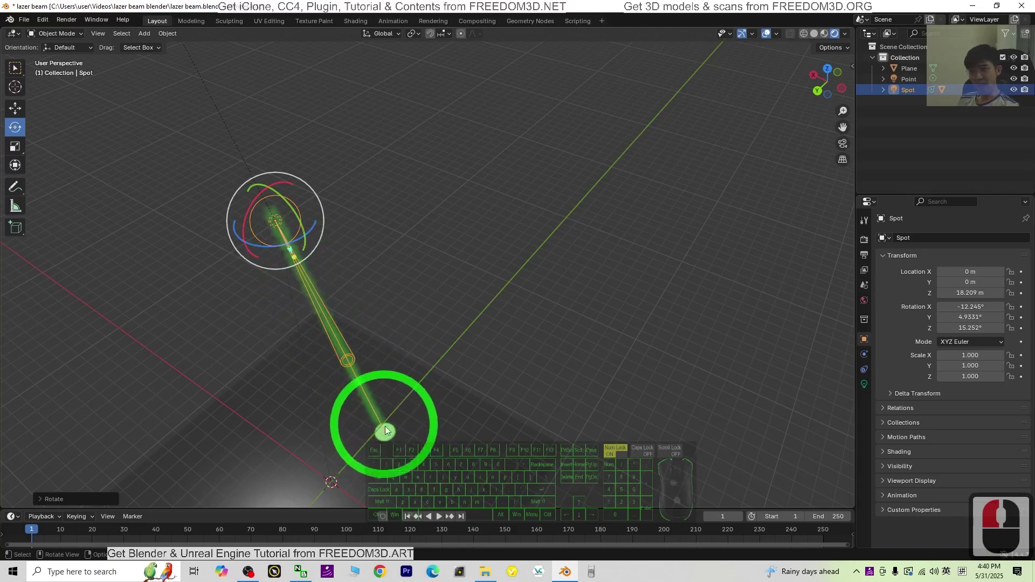
{"action": "middle_click_drag", "start_coordinate": [385, 430], "coordinate": [386, 451]}
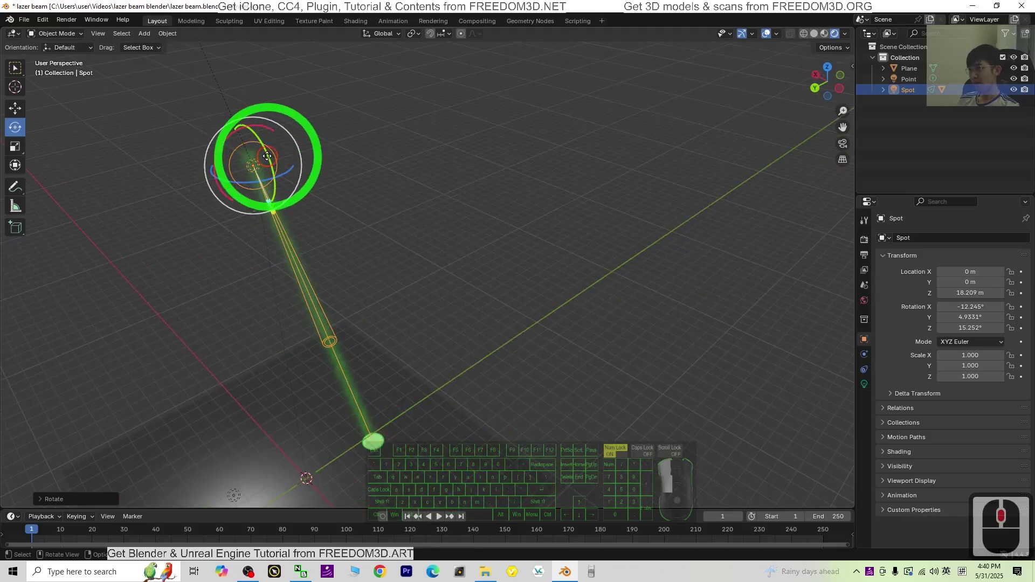
{"action": "left_click_drag", "start_coordinate": [267, 156], "coordinate": [253, 164]}
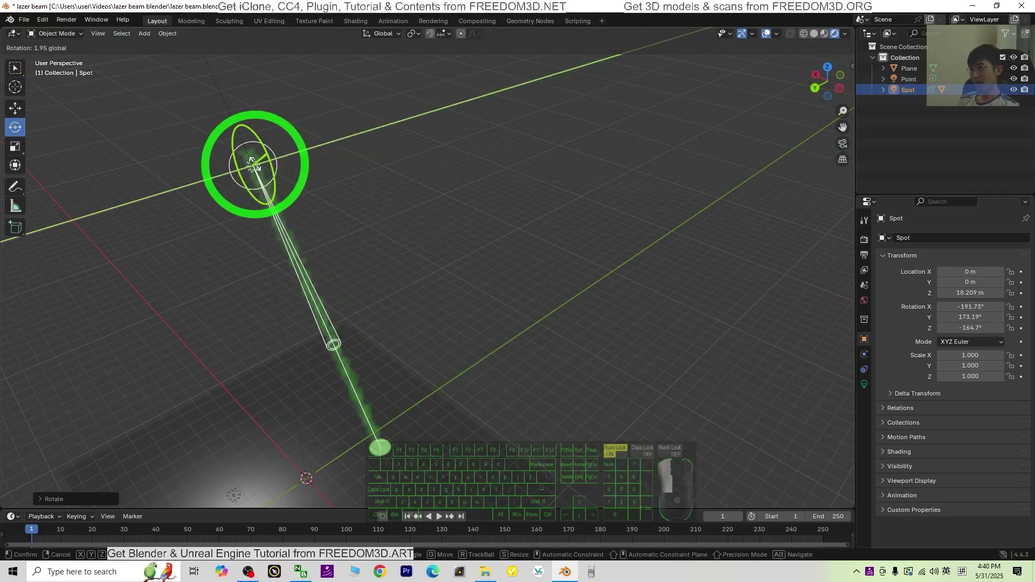
{"action": "key", "text": "Escape"}
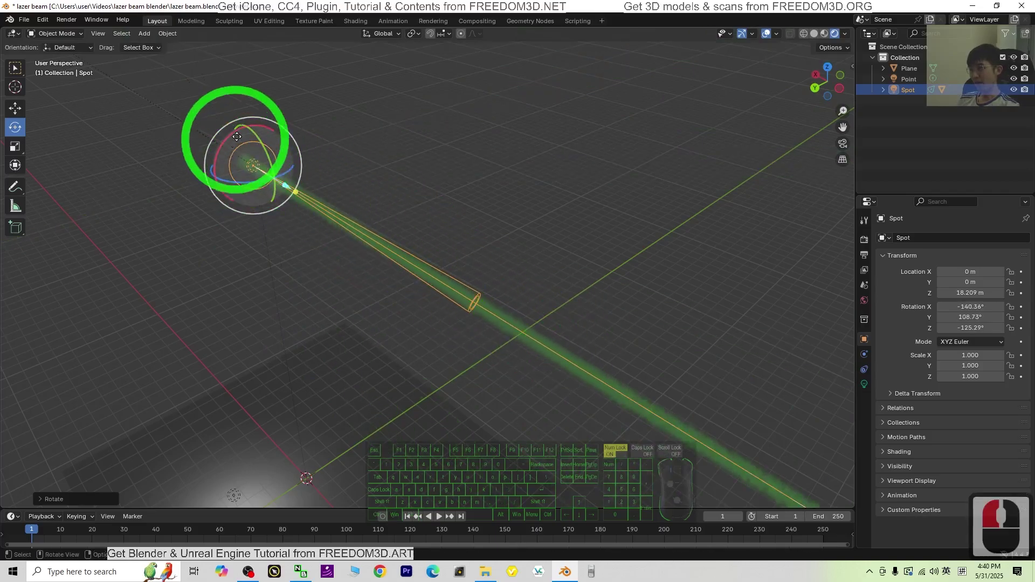
{"action": "left_click_drag", "start_coordinate": [261, 131], "coordinate": [272, 199]}
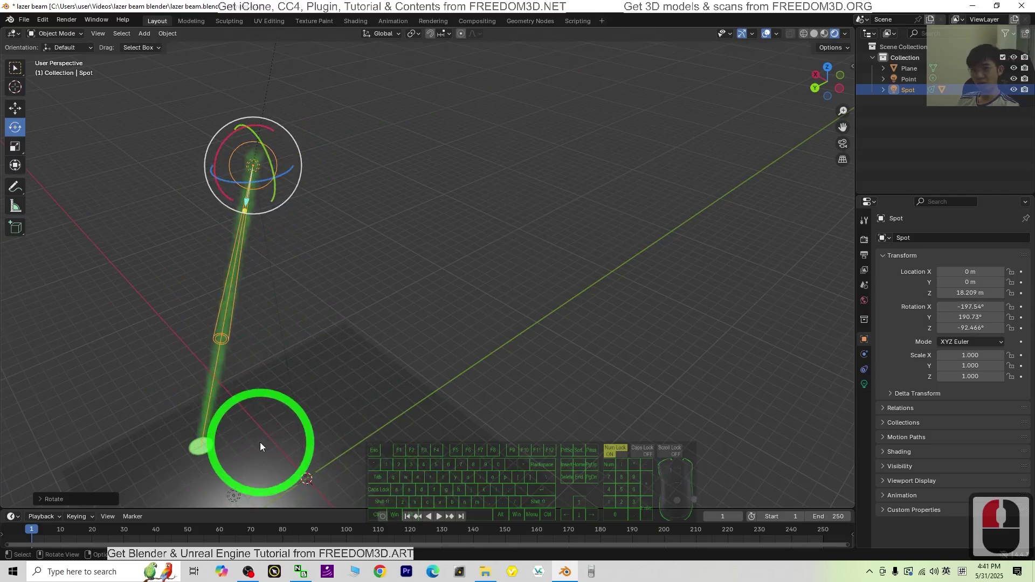
{"action": "middle_click_drag", "start_coordinate": [260, 442], "coordinate": [302, 427], "text": "shift"}
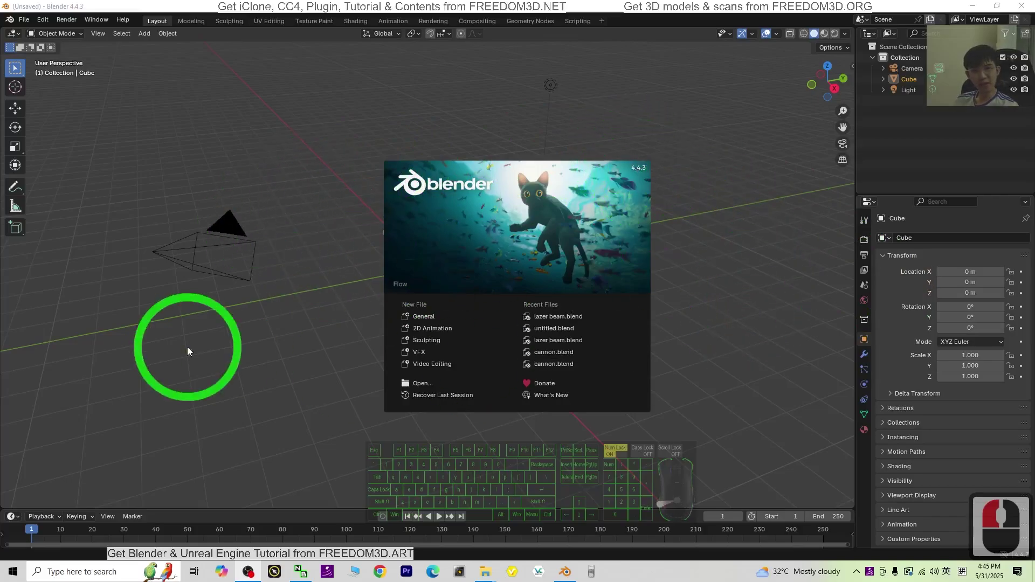
Dismiss the splash screen and delete all the default objects from the new scene.
{"action": "left_click", "coordinate": [323, 296]}
{"action": "left_click", "coordinate": [300, 365]}
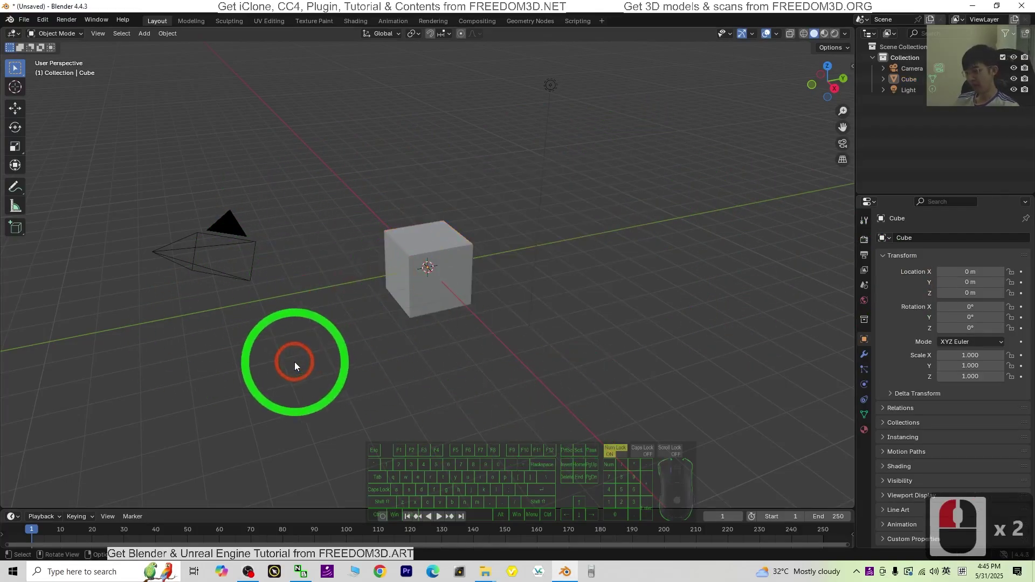
{"action": "key", "text": "a"}
{"action": "key", "text": "Delete"}
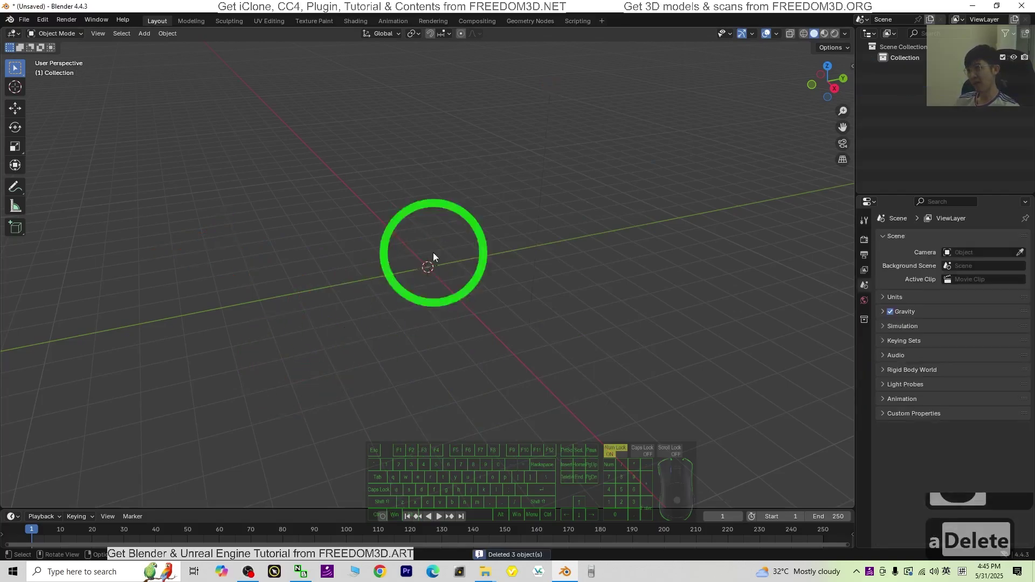
Add a plane mesh at the origin and scale it uniformly to about 2.69.
{"action": "left_click", "coordinate": [142, 33]}
{"action": "left_click", "coordinate": [147, 47]}
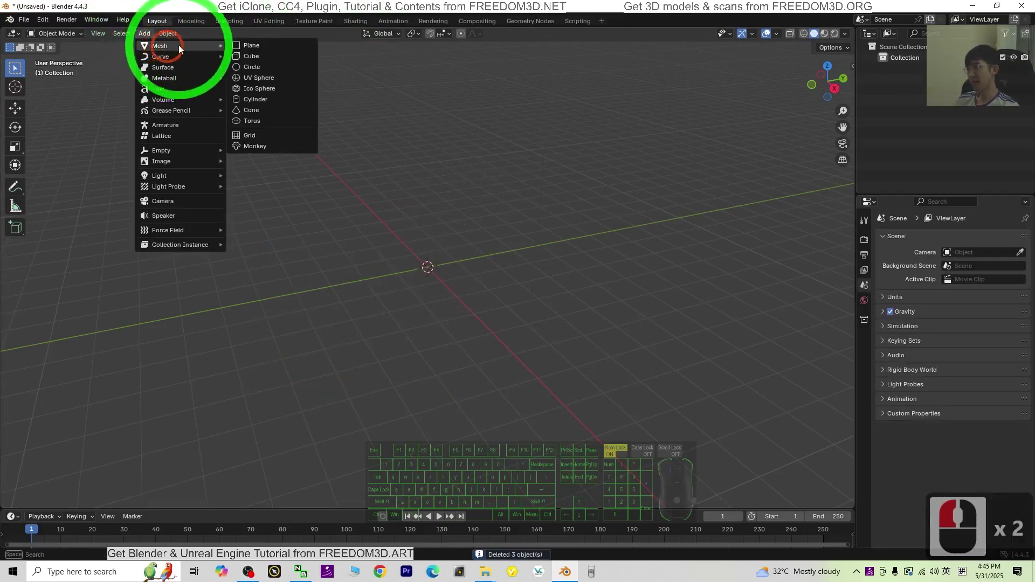
{"action": "left_click", "coordinate": [262, 47]}
{"action": "scroll", "coordinate": [550, 302], "scroll_direction": "up", "scroll_amount": 3}
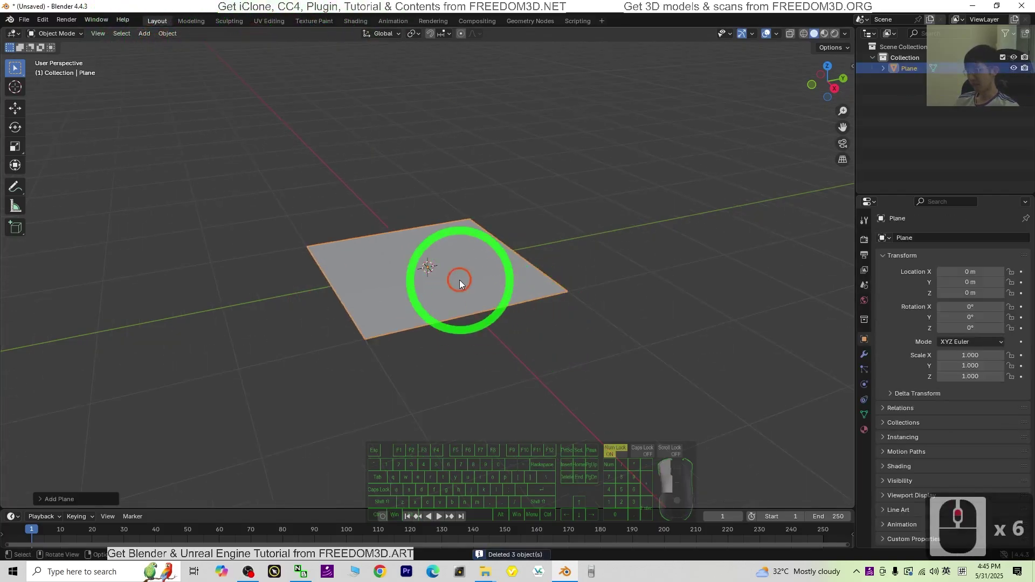
{"action": "key", "text": "s"}
{"action": "left_click", "coordinate": [488, 278]}
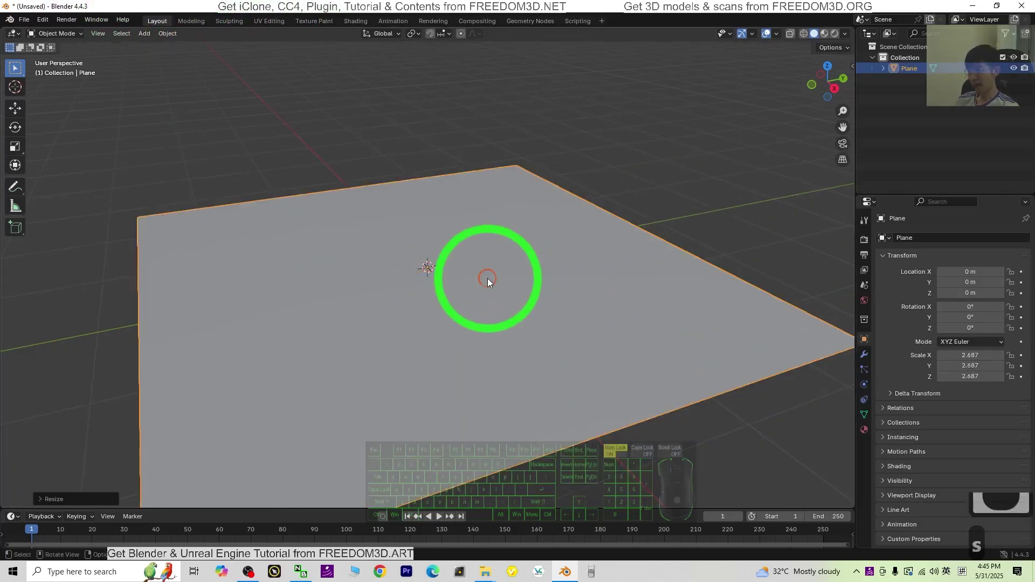
Add a spot light at the origin of the scene.
{"action": "scroll", "coordinate": [735, 305], "scroll_direction": "down", "scroll_amount": 6}
{"action": "middle_click_drag", "start_coordinate": [616, 204], "coordinate": [571, 342], "text": "shift"}
{"action": "scroll", "coordinate": [19, 165], "scroll_direction": "up", "scroll_amount": 2}
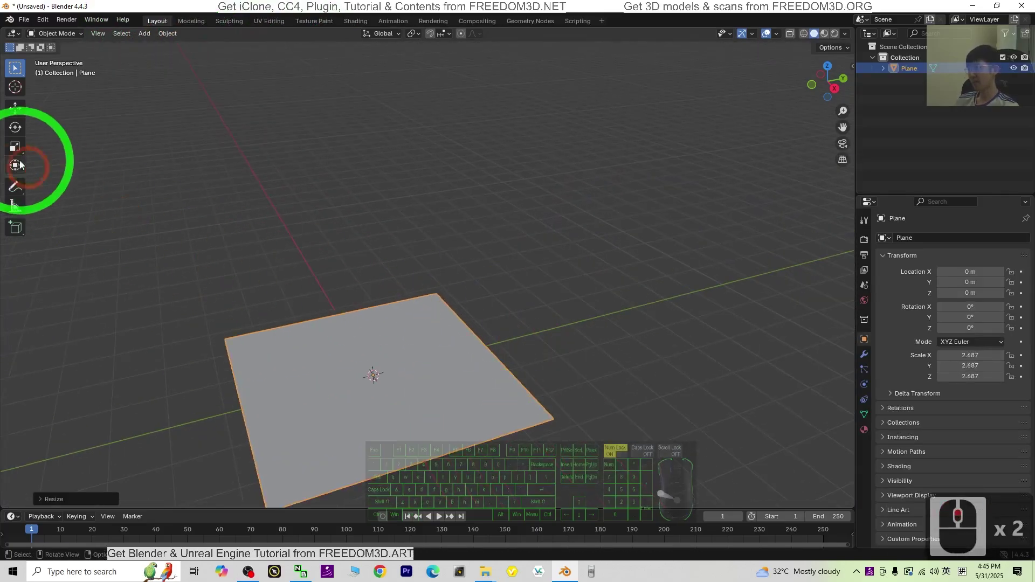
{"action": "left_click", "coordinate": [144, 34]}
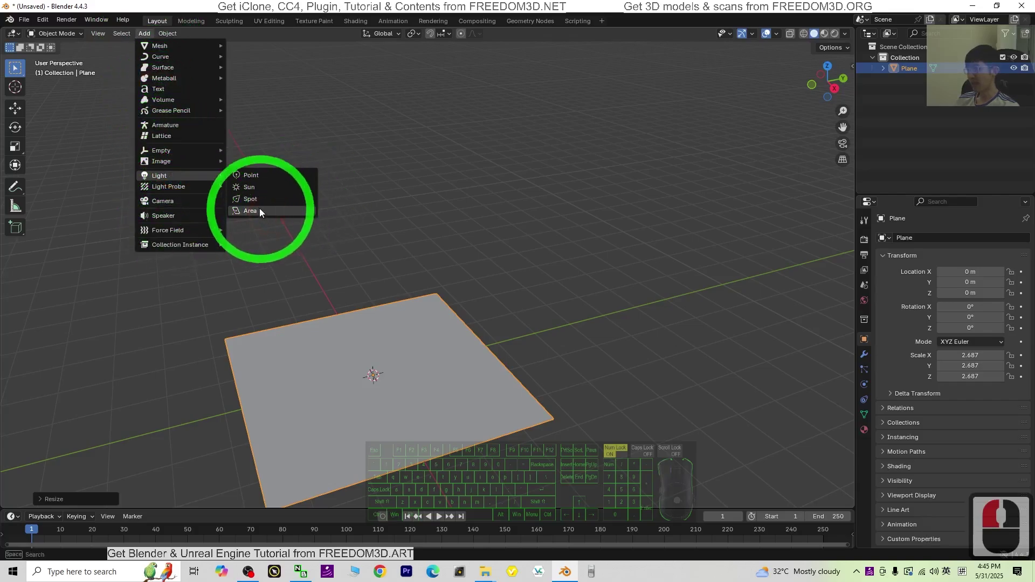
{"action": "left_click", "coordinate": [255, 199]}
Add a cylinder mesh at the origin, on the same spot as the light.
{"action": "scroll", "coordinate": [510, 389], "scroll_direction": "down", "scroll_amount": 5}
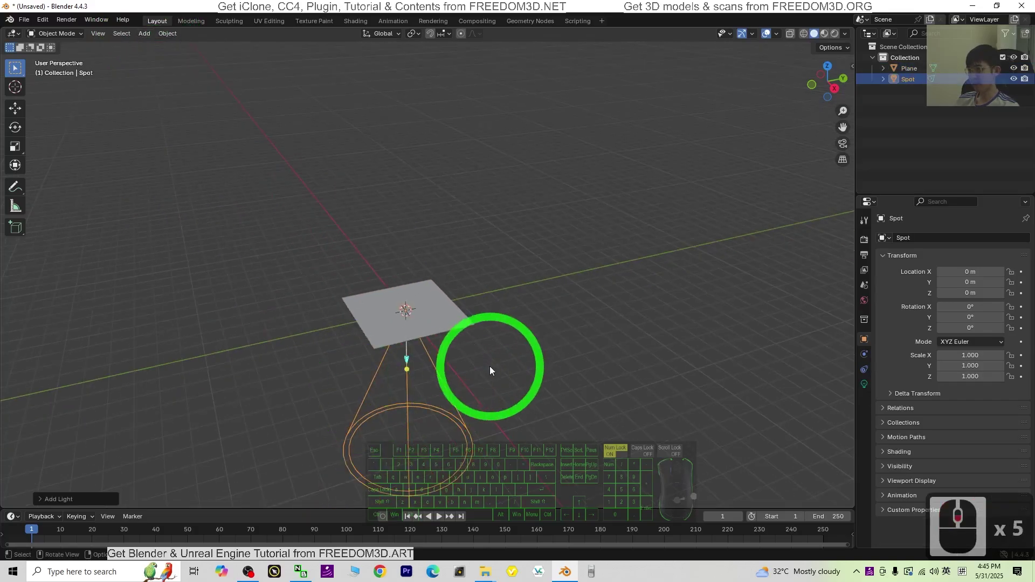
{"action": "scroll", "coordinate": [489, 370], "scroll_direction": "down", "scroll_amount": 3}
{"action": "middle_click_drag", "start_coordinate": [521, 444], "coordinate": [502, 413]}
{"action": "scroll", "coordinate": [502, 413], "scroll_direction": "up", "scroll_amount": 3}
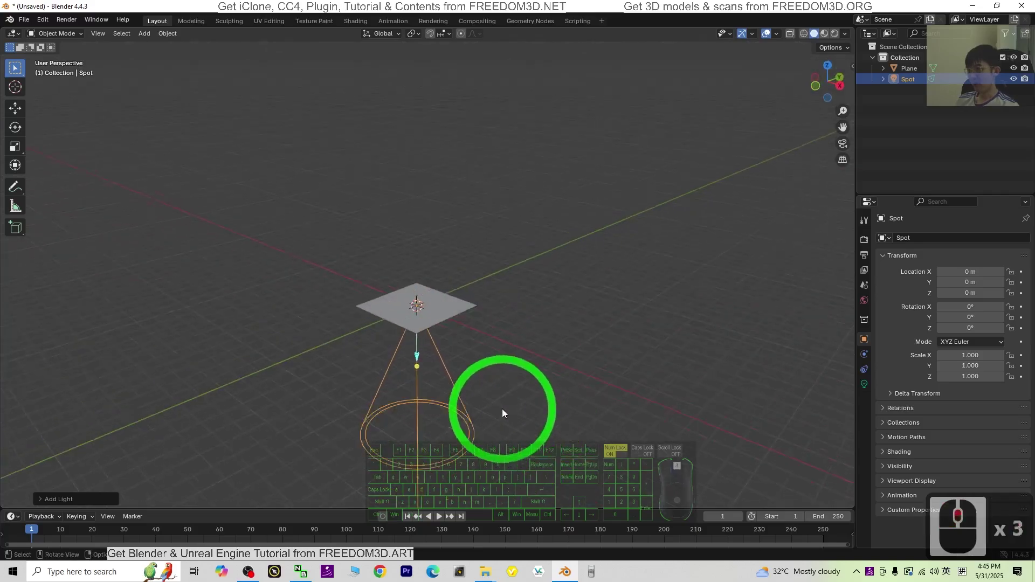
{"action": "scroll", "coordinate": [529, 423], "scroll_direction": "up", "scroll_amount": 2}
{"action": "middle_click_drag", "start_coordinate": [554, 438], "coordinate": [578, 372]}
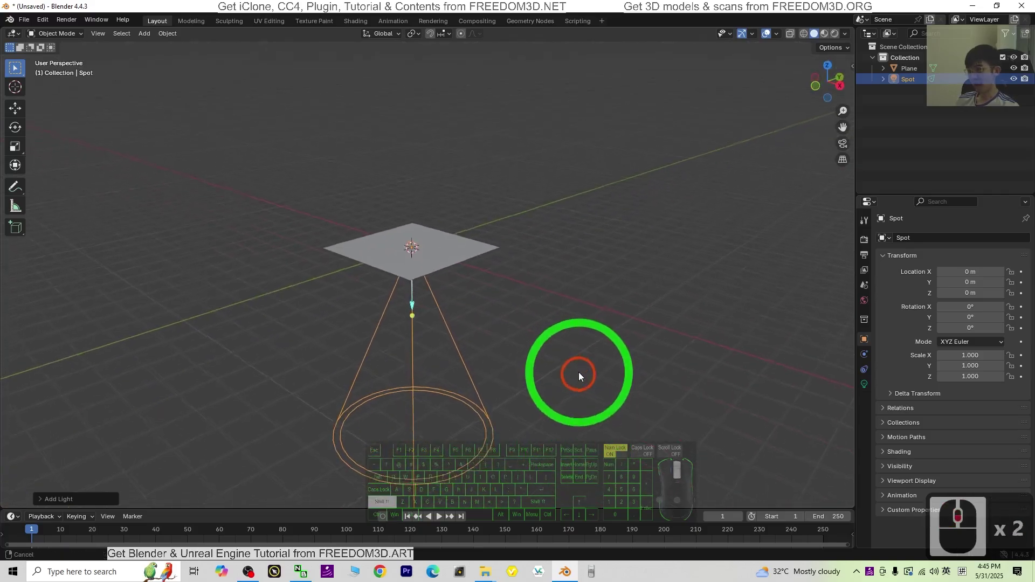
{"action": "left_click", "coordinate": [145, 34]}
{"action": "left_click", "coordinate": [159, 45]}
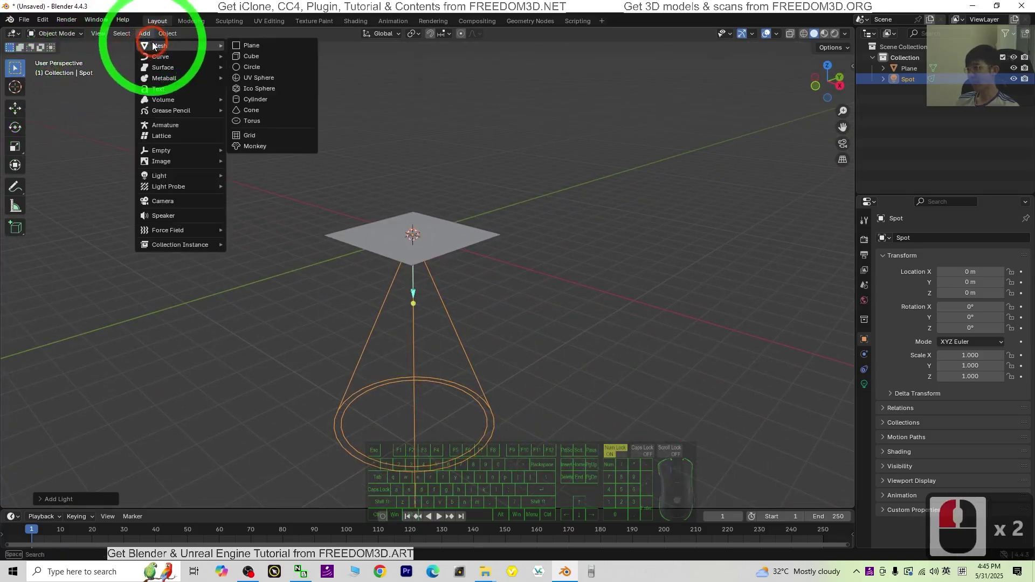
{"action": "left_click", "coordinate": [255, 102]}
{"action": "scroll", "coordinate": [550, 239], "scroll_direction": "up", "scroll_amount": 3}
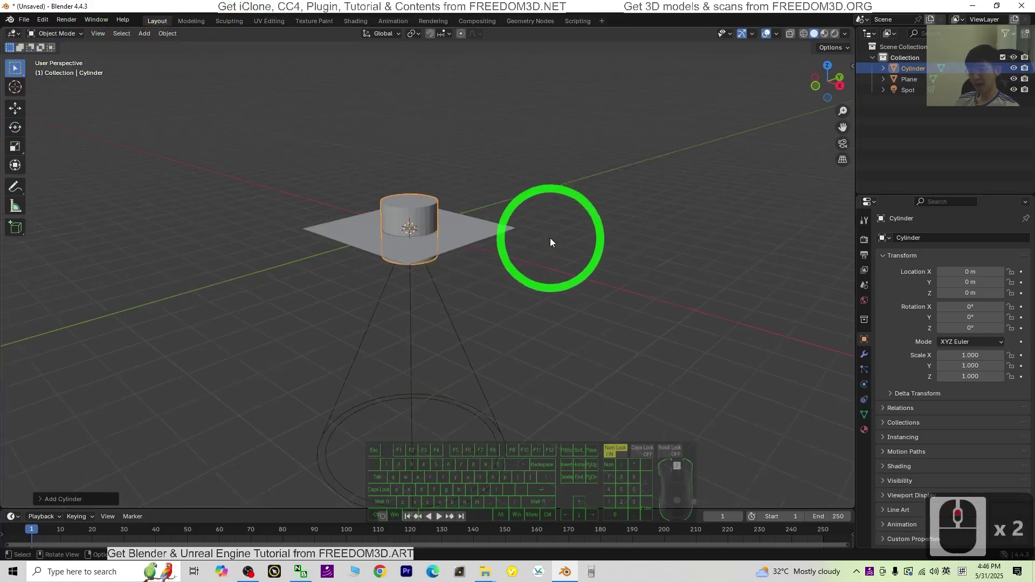
Lower the cylinder to a Z location of -1 m and apply its scale.
{"action": "left_click", "coordinate": [16, 109]}
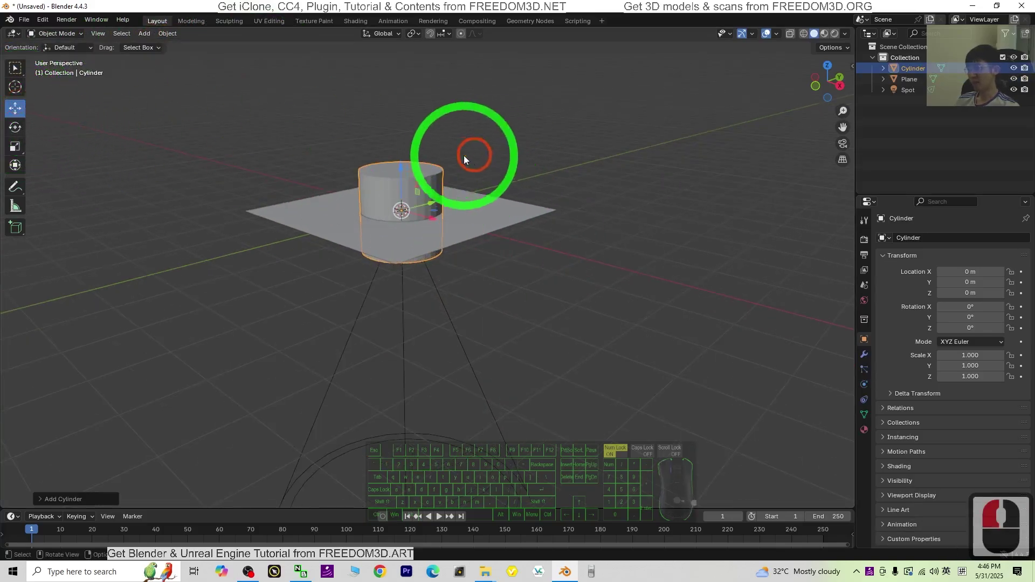
{"action": "left_click_drag", "start_coordinate": [399, 163], "coordinate": [402, 187]}
{"action": "double_click", "coordinate": [963, 295]}
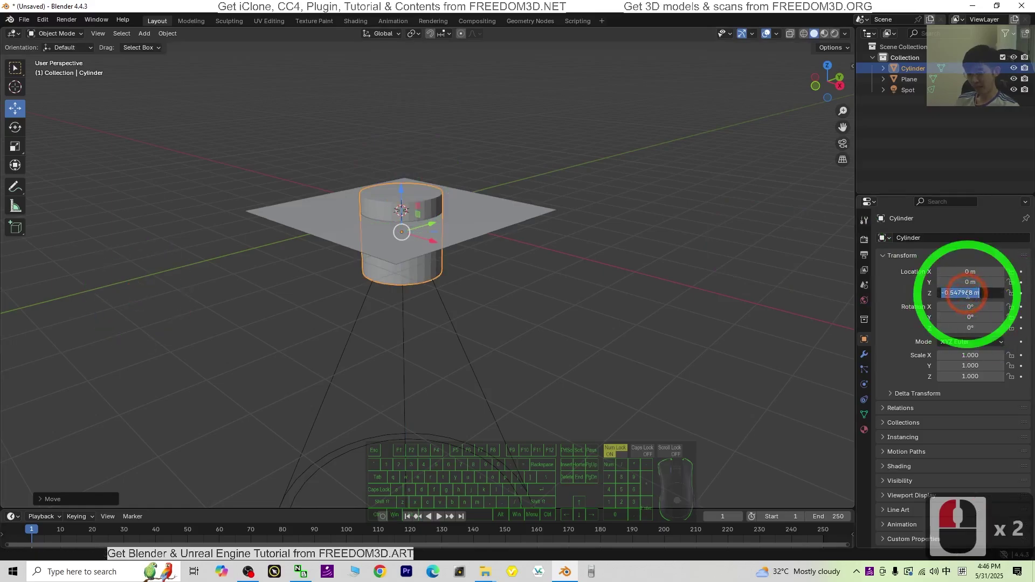
{"action": "type", "text": "-1"}
{"action": "key", "text": "Return"}
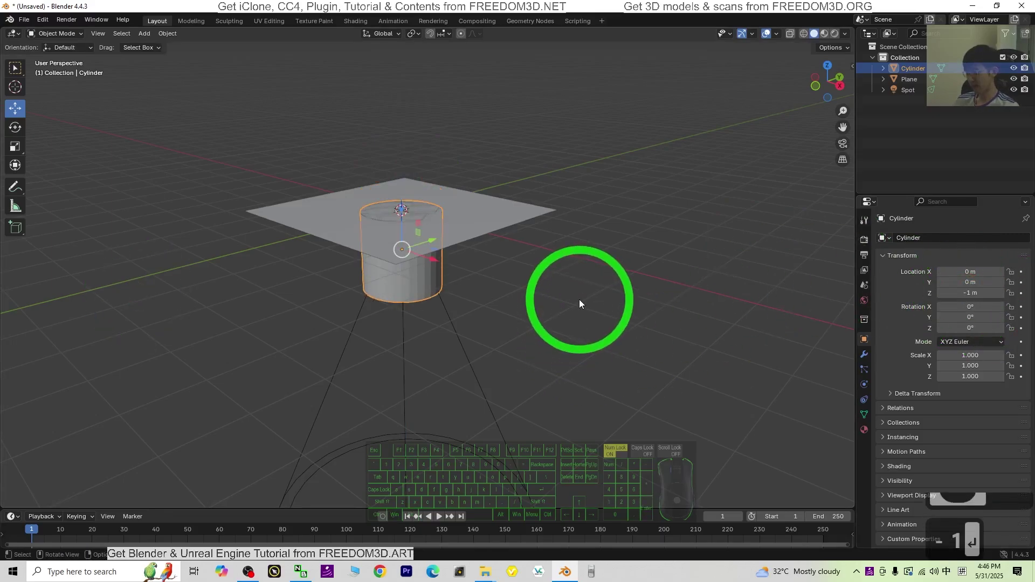
{"action": "key", "text": "ctrl+a"}
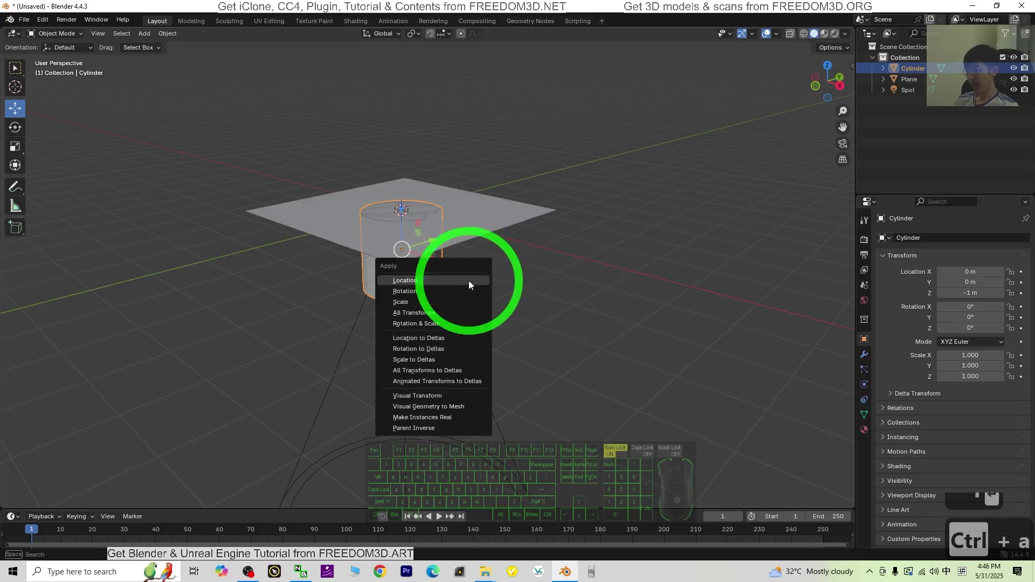
{"action": "left_click", "coordinate": [406, 303]}
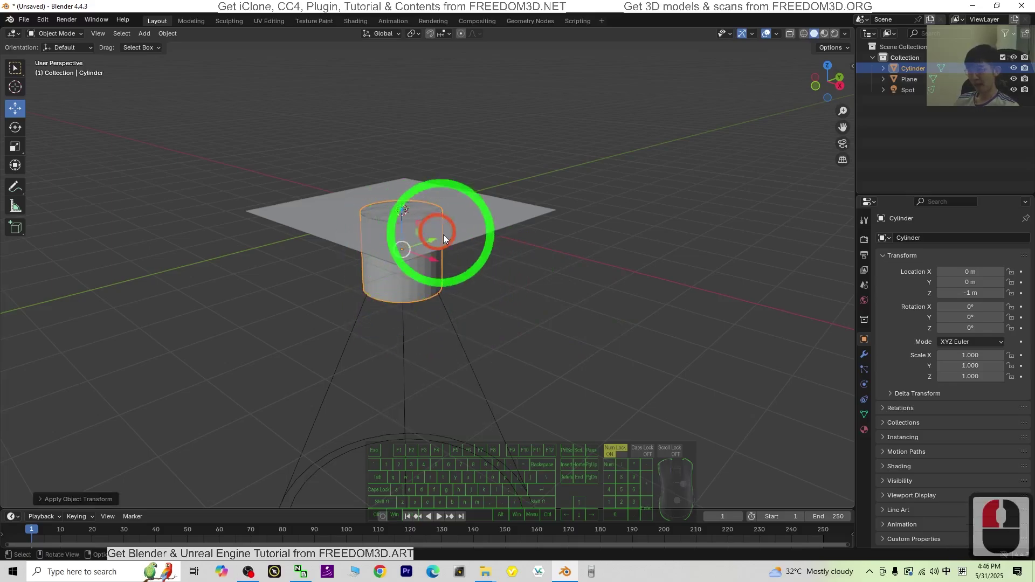
Try scaling the cylinder uniformly to about 0.51 around its centre and undo the scaling.
{"action": "scroll", "coordinate": [419, 320], "scroll_direction": "down", "scroll_amount": 3}
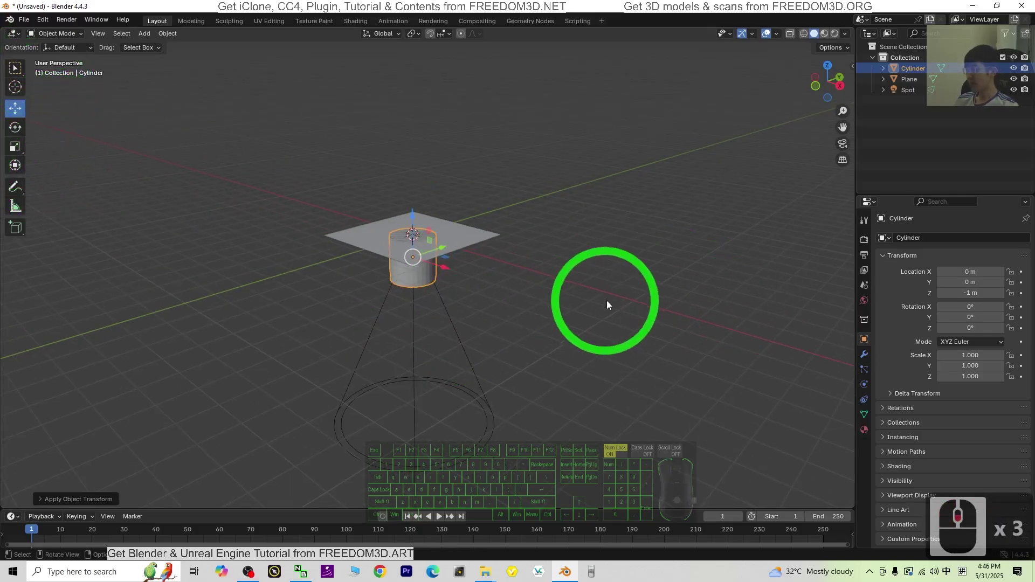
{"action": "key", "text": "s"}
{"action": "left_click", "coordinate": [594, 288]}
{"action": "left_click", "coordinate": [417, 272]}
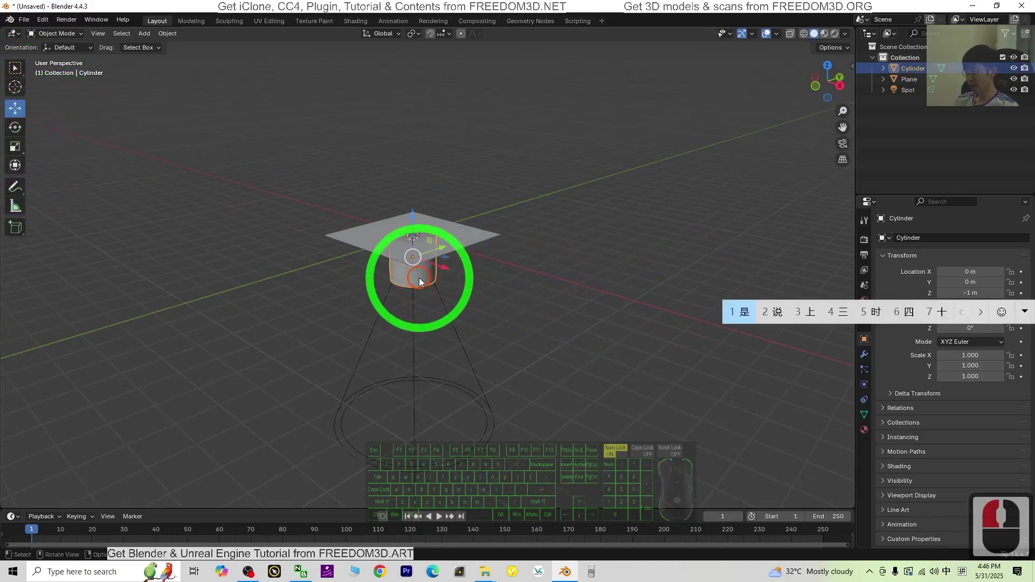
{"action": "key", "text": "s"}
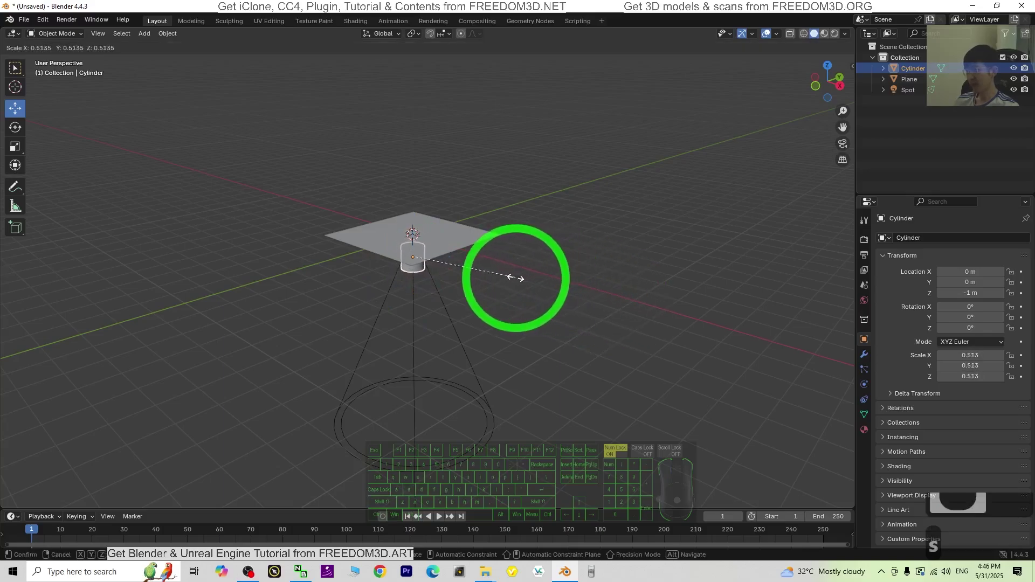
{"action": "left_click", "coordinate": [514, 280]}
{"action": "key", "text": "ctrl+z"}
Apply the cylinder's location so its origin moves to the world origin at the cylinder's upper end.
{"action": "mouse_move", "coordinate": [578, 401]}
{"action": "middle_mouse_down"}
{"action": "mouse_move", "coordinate": [543, 374]}
{"action": "mouse_move", "coordinate": [572, 404]}
{"action": "mouse_move", "coordinate": [604, 403]}
{"action": "mouse_move", "coordinate": [587, 399]}
{"action": "middle_mouse_up"}
{"action": "scroll", "coordinate": [484, 318], "scroll_direction": "up", "scroll_amount": 4}
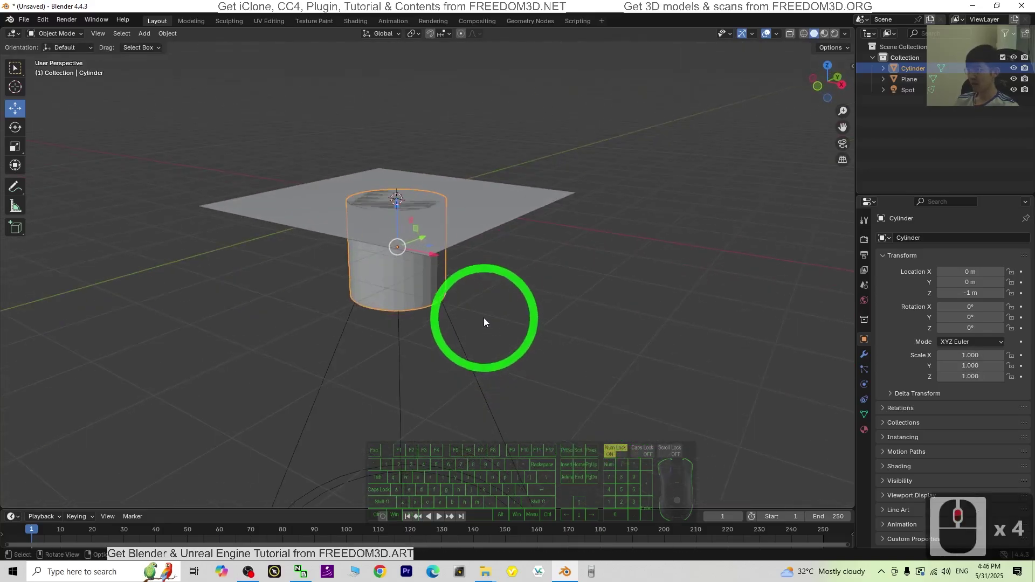
{"action": "left_click", "coordinate": [427, 280]}
{"action": "key", "text": "ctrl+a"}
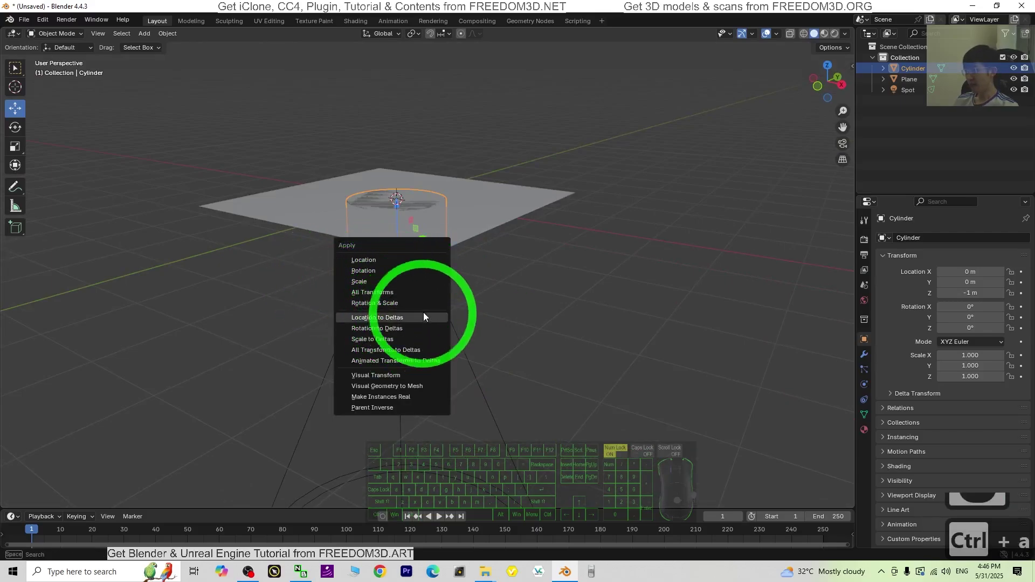
{"action": "key", "text": "ctrl+a"}
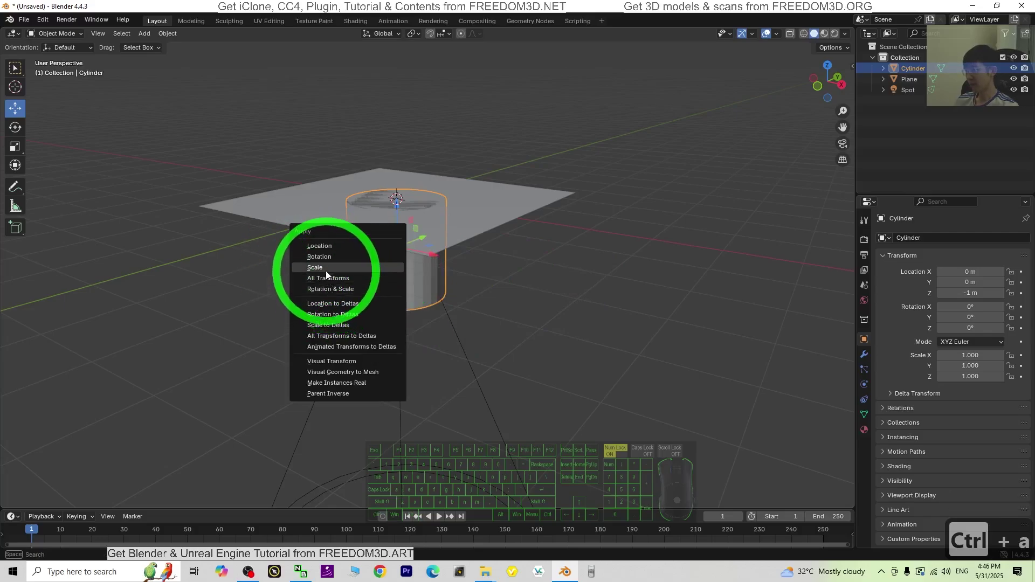
{"action": "left_click", "coordinate": [329, 246]}
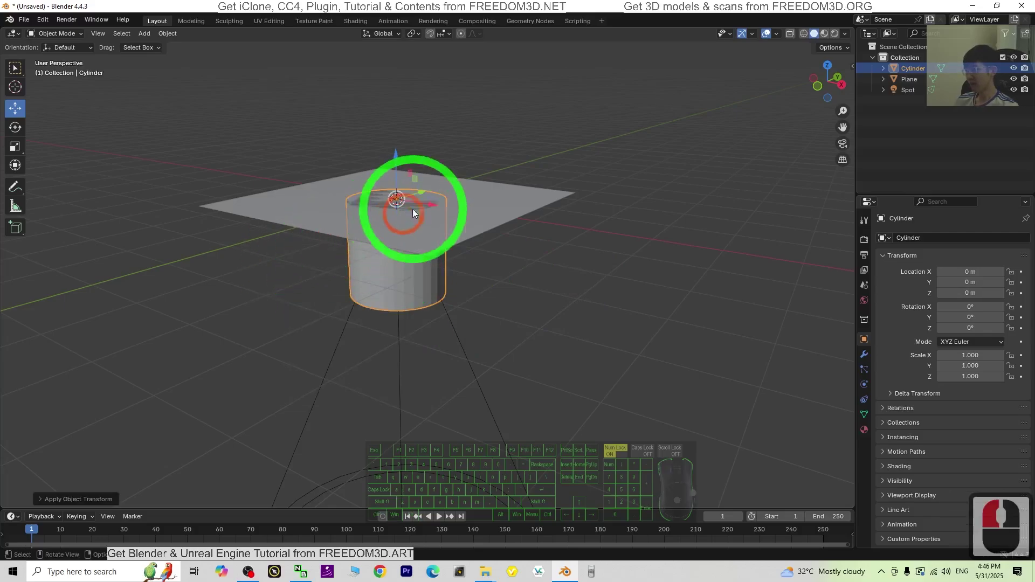
Stretch the cylinder downward by scaling it along Z only, to about 6.19.
{"action": "left_click", "coordinate": [606, 344]}
{"action": "left_click", "coordinate": [463, 355]}
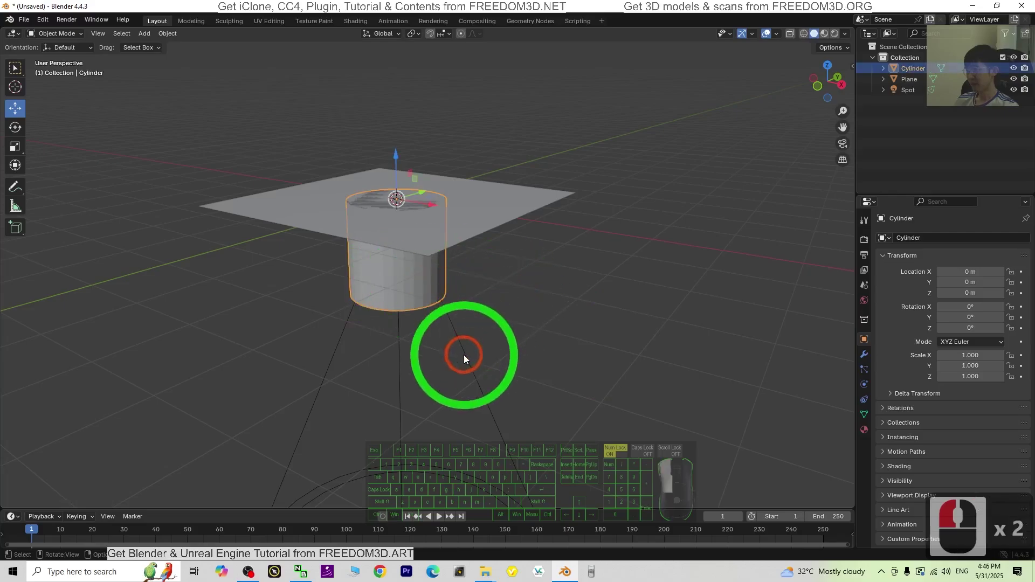
{"action": "left_click", "coordinate": [431, 318]}
{"action": "left_click", "coordinate": [432, 273]}
{"action": "scroll", "coordinate": [530, 300], "scroll_direction": "down", "scroll_amount": 4}
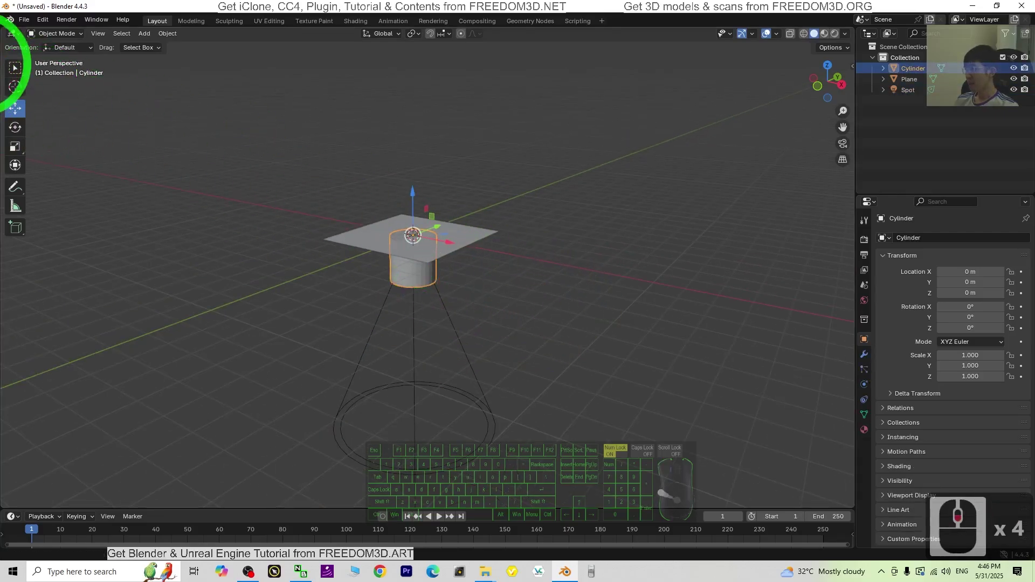
{"action": "left_click", "coordinate": [15, 147]}
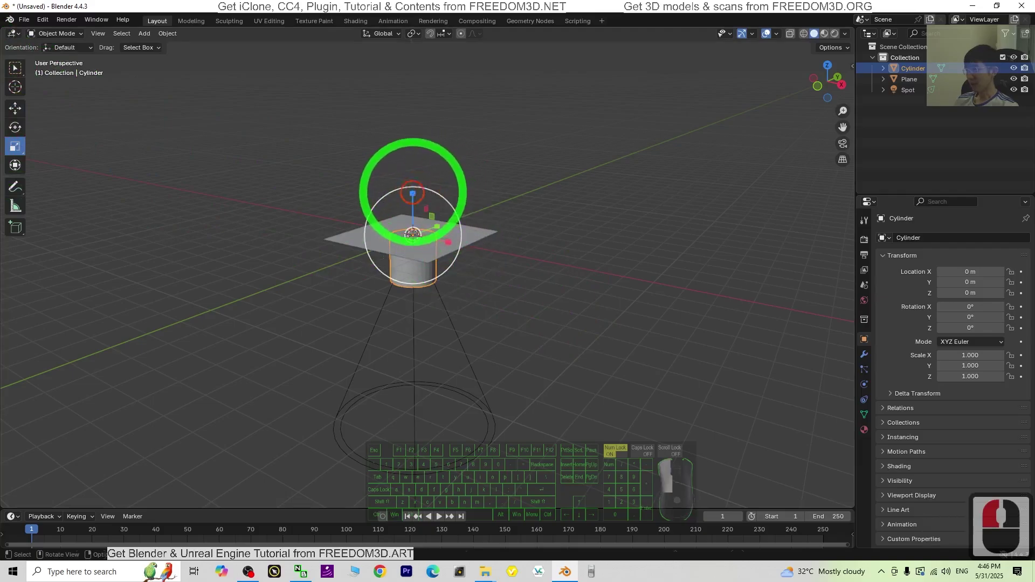
{"action": "left_click_drag", "start_coordinate": [412, 193], "coordinate": [415, 445]}
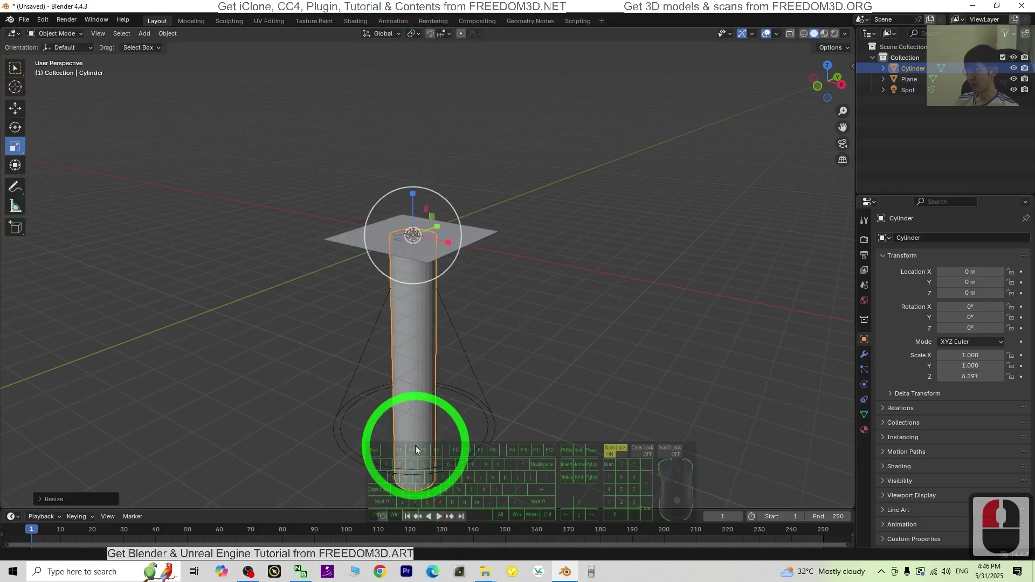
Thin the cylinder by scaling it to about 0.14 in X and Y while keeping its length.
{"action": "scroll", "coordinate": [454, 203], "scroll_direction": "up", "scroll_amount": 2}
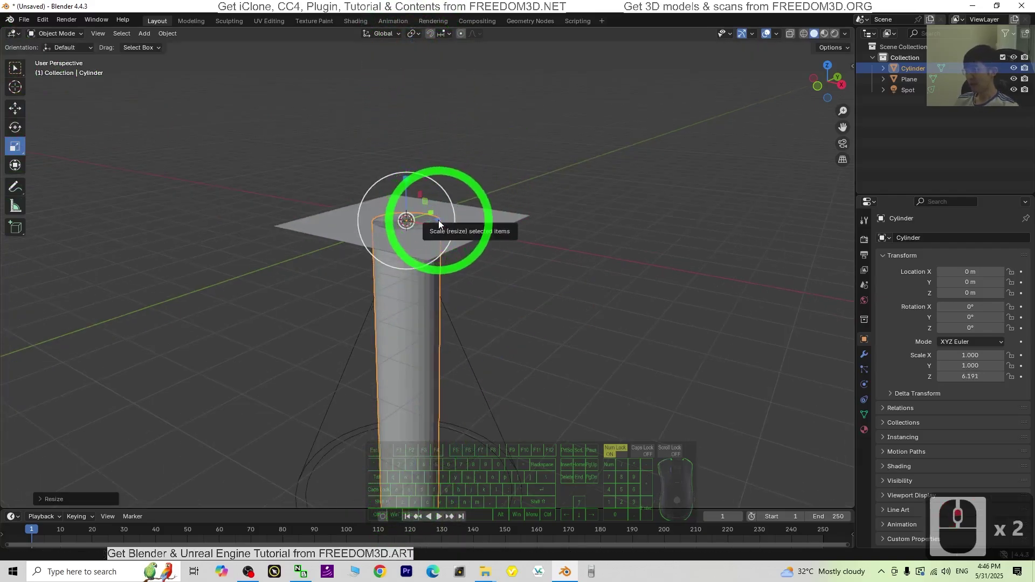
{"action": "left_click_drag", "start_coordinate": [438, 221], "coordinate": [408, 221]}
{"action": "scroll", "coordinate": [551, 428], "scroll_direction": "down", "scroll_amount": 3}
{"action": "middle_click_drag", "start_coordinate": [561, 373], "coordinate": [436, 247]}
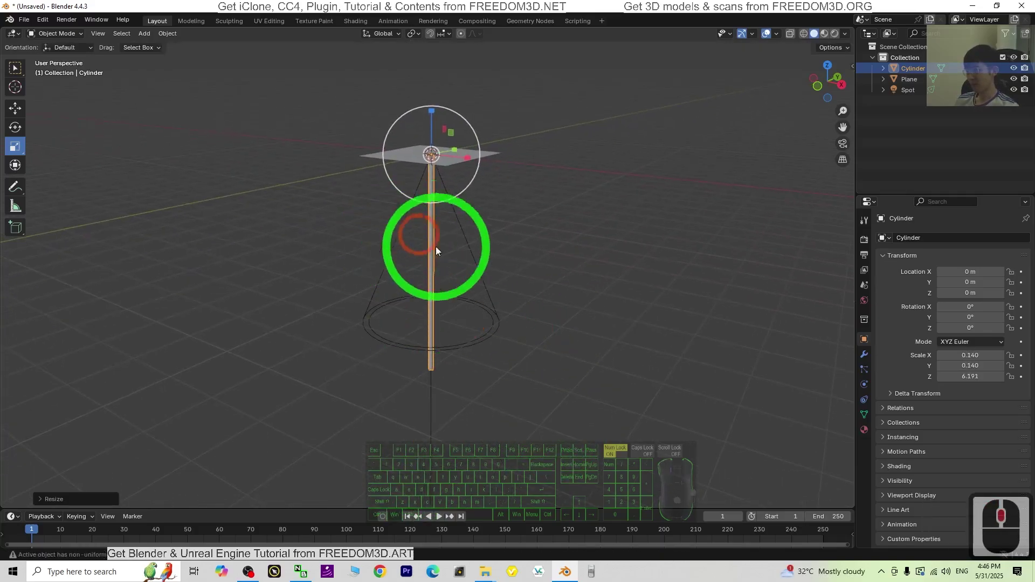
{"action": "scroll", "coordinate": [454, 246], "scroll_direction": "up", "scroll_amount": 5}
{"action": "scroll", "coordinate": [471, 232], "scroll_direction": "down", "scroll_amount": 3}
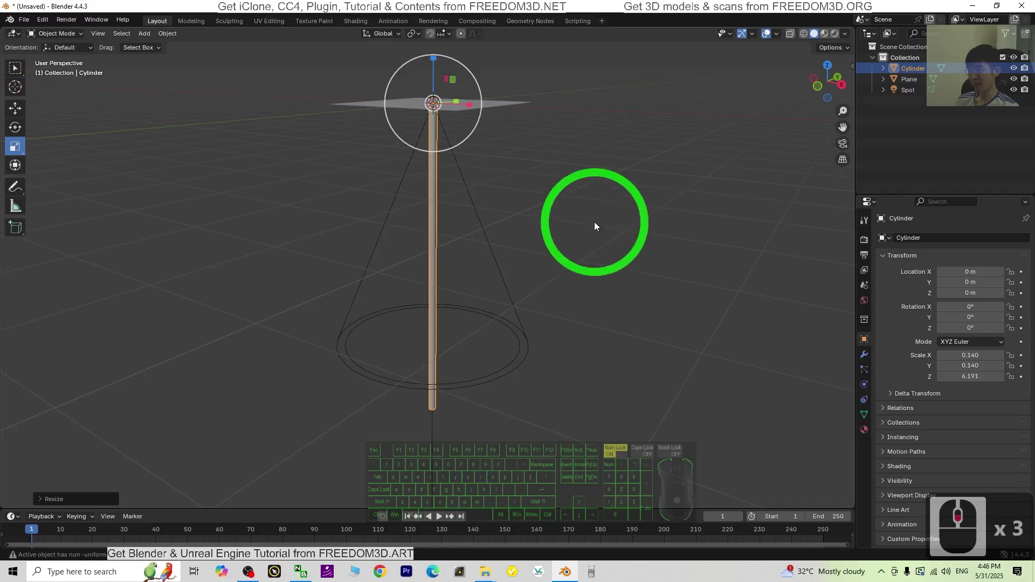
Parent the cylinder to the spot light using the Object option and expand the light's hierarchy in the outliner.
{"action": "middle_click_drag", "start_coordinate": [594, 223], "coordinate": [519, 310], "text": "shift"}
{"action": "scroll", "coordinate": [519, 310], "scroll_direction": "up", "scroll_amount": 3}
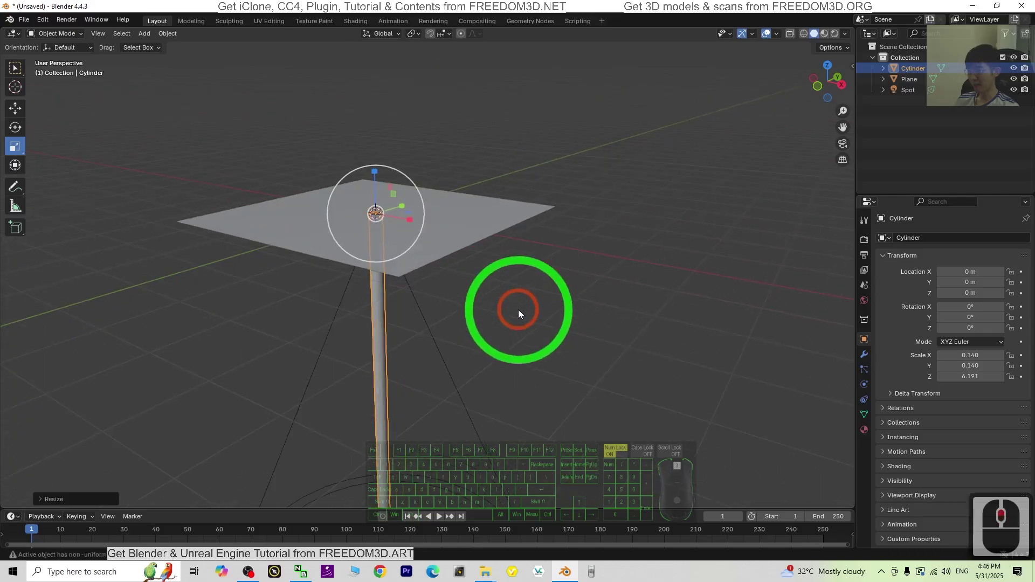
{"action": "left_click", "coordinate": [417, 307], "text": "shift"}
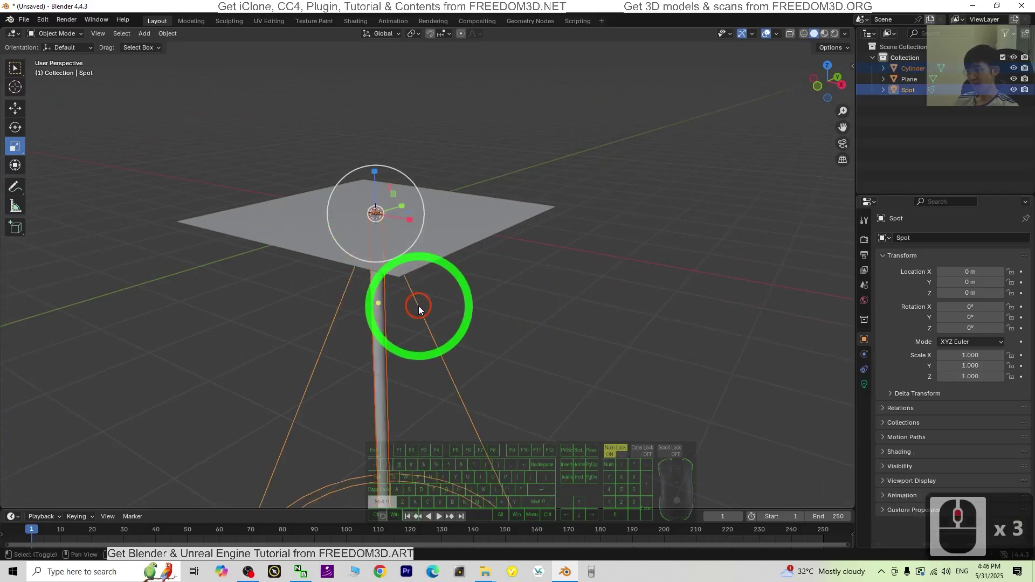
{"action": "key", "text": "ctrl+p"}
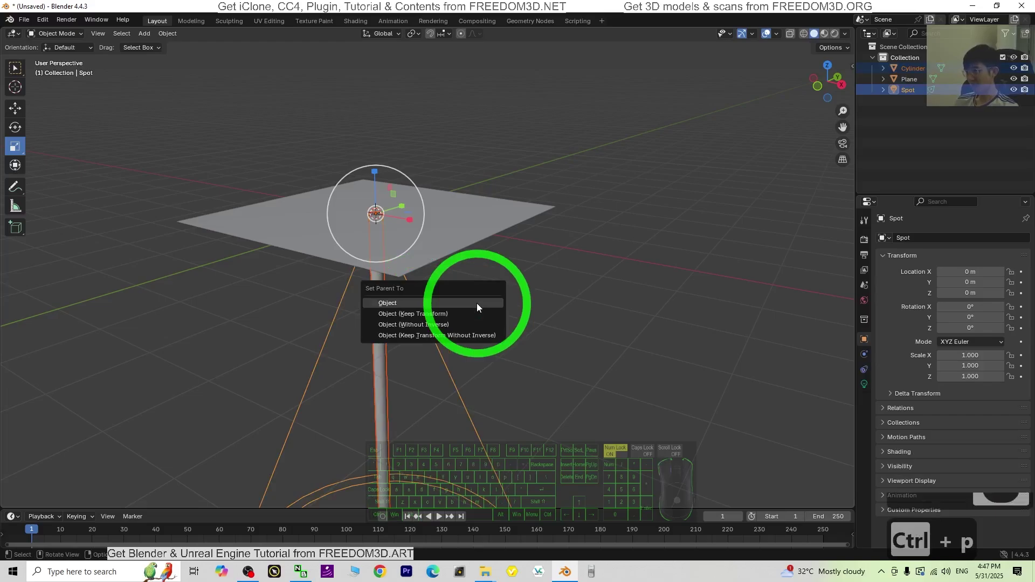
{"action": "left_click", "coordinate": [477, 305]}
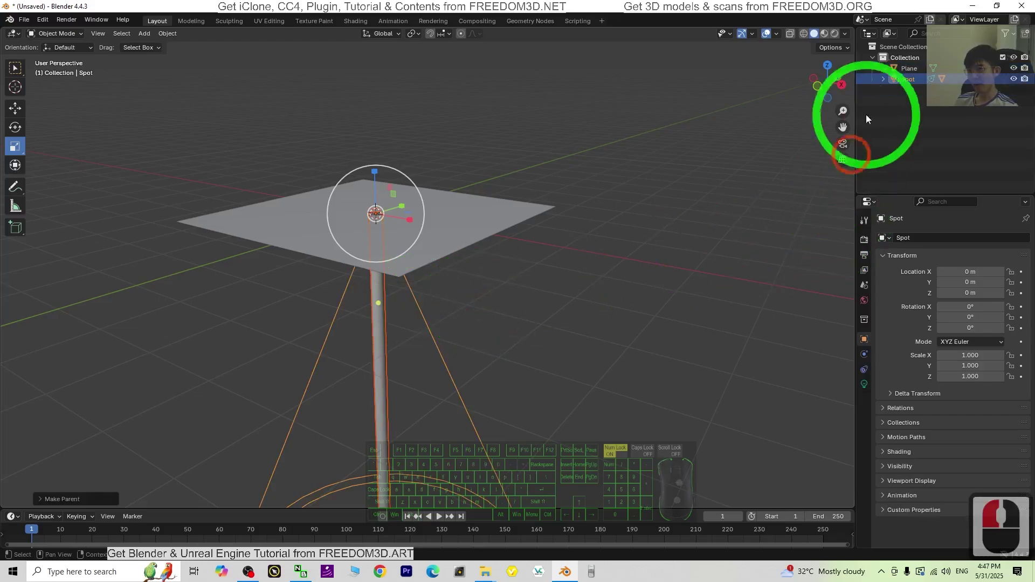
{"action": "left_click", "coordinate": [883, 79]}
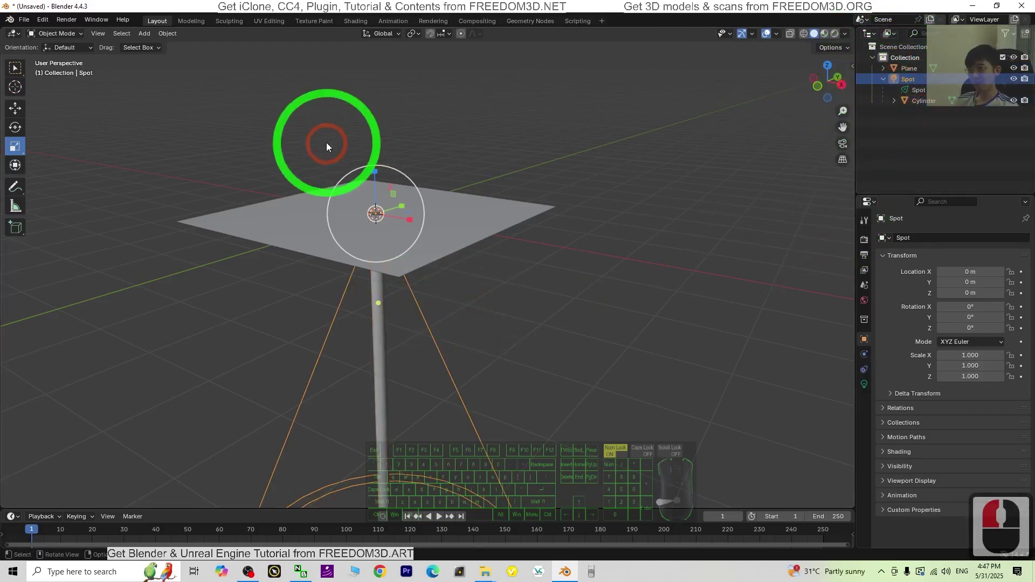
Raise the spot light with its attached cylinder along Z to about 8.5 m above the plane.
{"action": "scroll", "coordinate": [326, 143], "scroll_direction": "down", "scroll_amount": 2}
{"action": "left_click", "coordinate": [17, 112]}
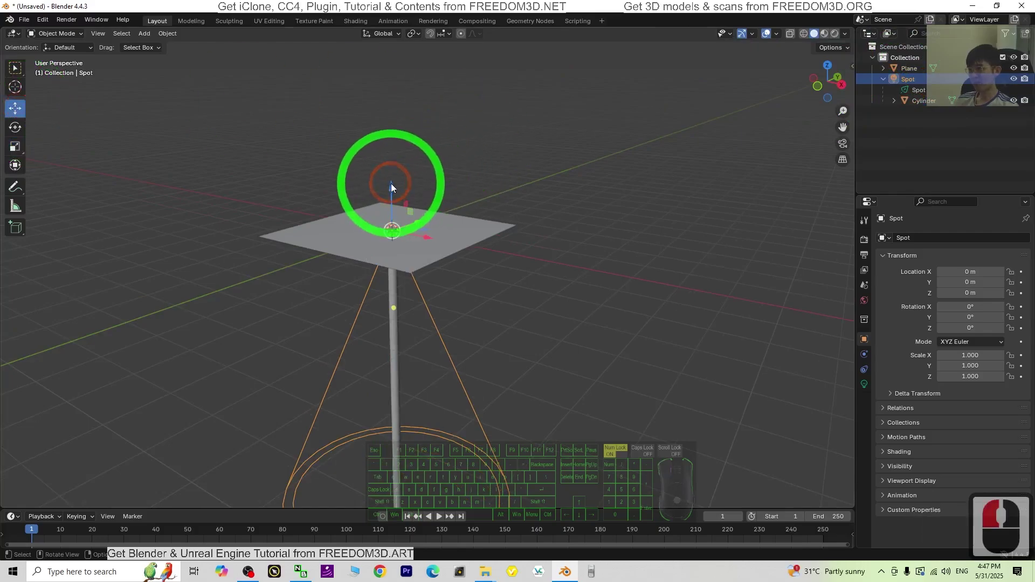
{"action": "left_click_drag", "start_coordinate": [392, 181], "coordinate": [424, 473]}
{"action": "scroll", "coordinate": [582, 413], "scroll_direction": "down", "scroll_amount": 6}
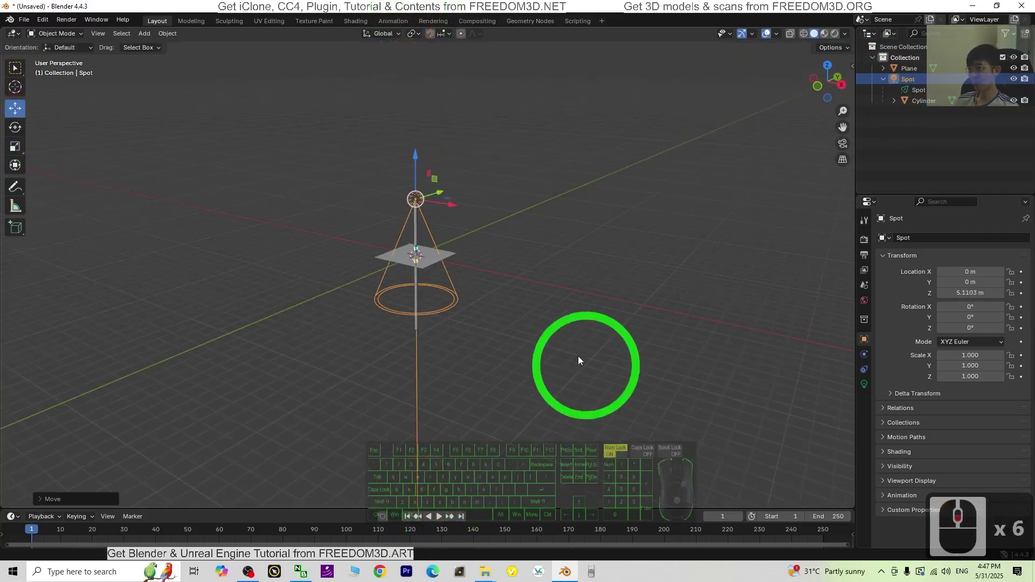
{"action": "scroll", "coordinate": [517, 224], "scroll_direction": "up", "scroll_amount": 3}
{"action": "middle_click_drag", "start_coordinate": [632, 233], "coordinate": [446, 252], "text": "shift"}
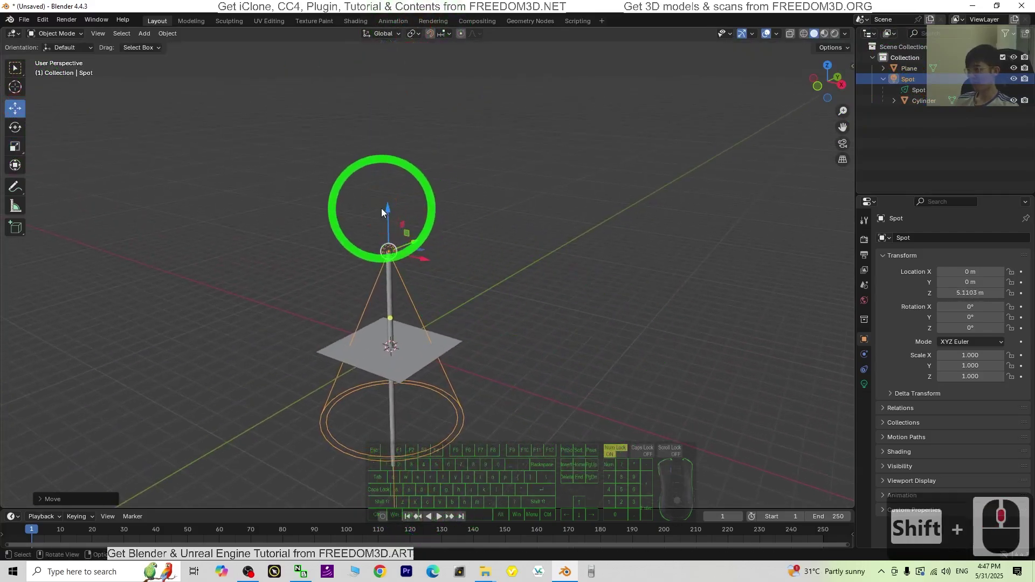
{"action": "left_click_drag", "start_coordinate": [382, 212], "coordinate": [389, 136]}
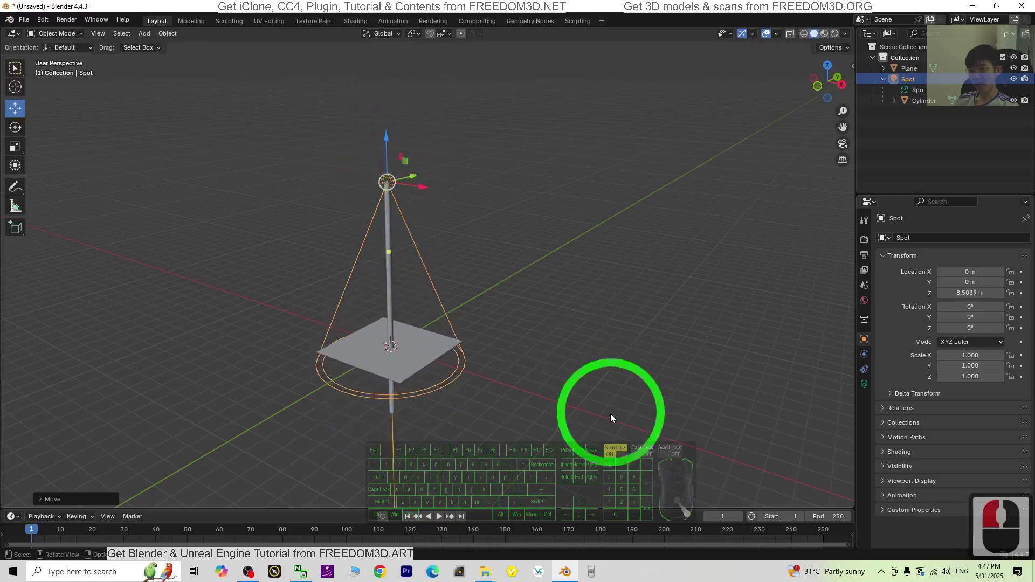
{"action": "scroll", "coordinate": [610, 418], "scroll_direction": "up", "scroll_amount": 3}
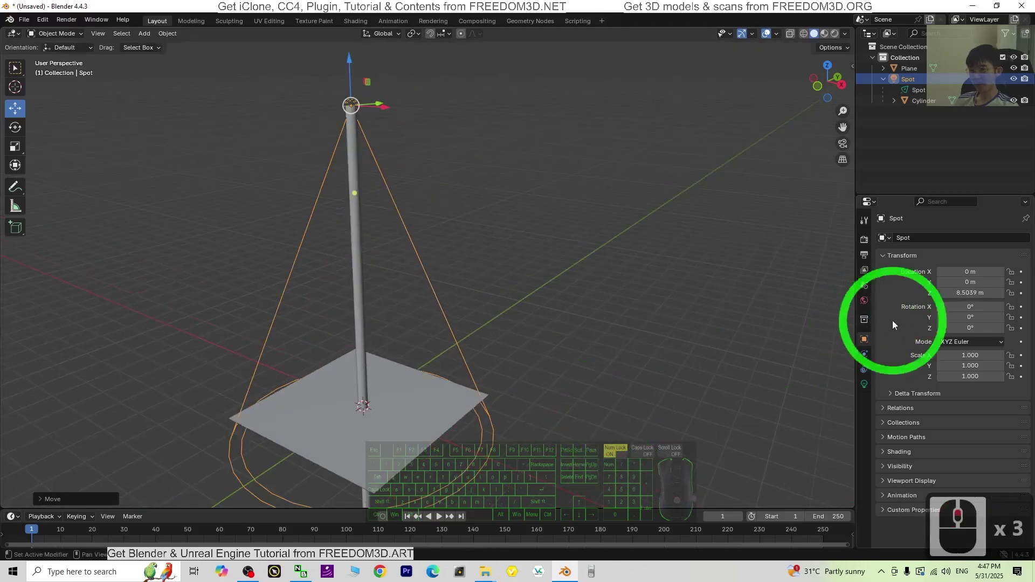
Switch the viewport to rendered shading and set the spot light's power to 2000 W.
{"action": "left_click", "coordinate": [834, 34]}
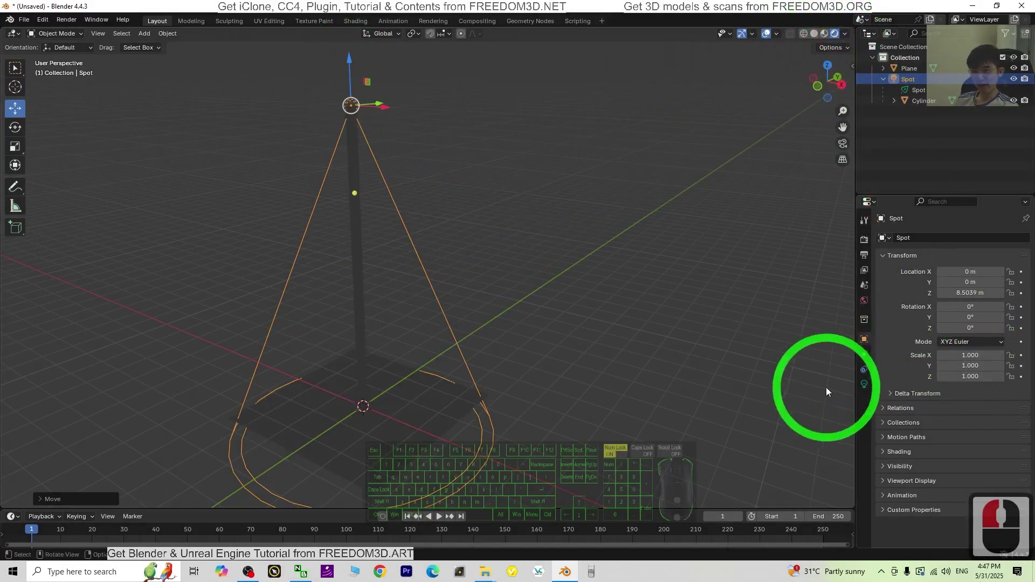
{"action": "left_click", "coordinate": [864, 384]}
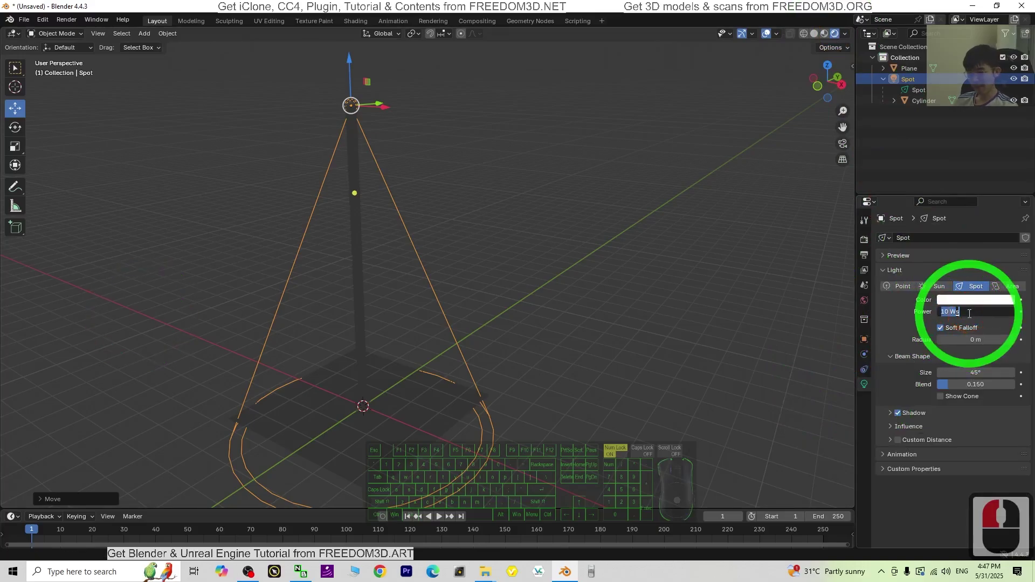
{"action": "left_click", "coordinate": [969, 313]}
{"action": "type", "text": "2000"}
{"action": "key", "text": "Return"}
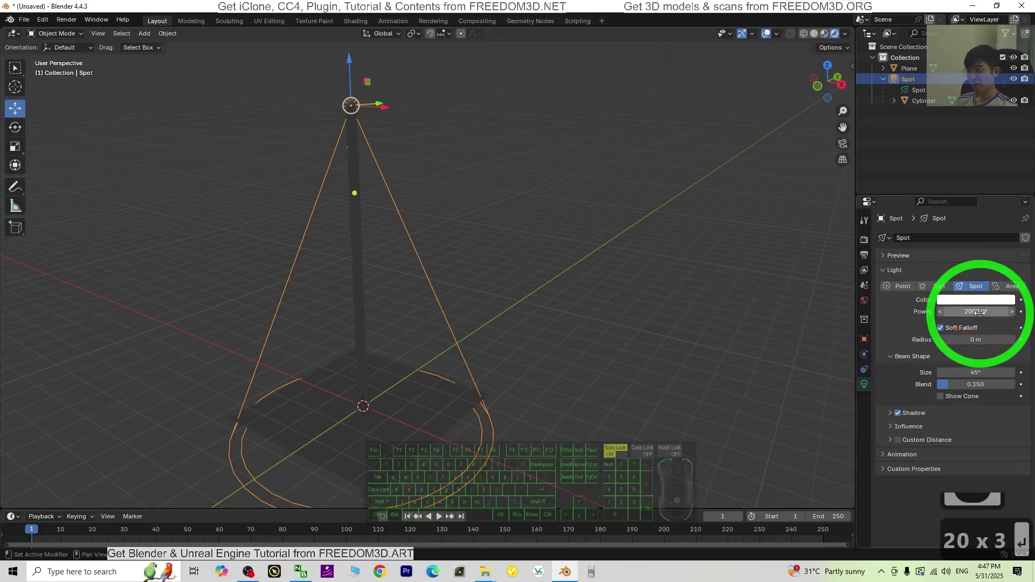
Increase the spot light's power to 200000 W.
{"action": "left_click", "coordinate": [958, 311]}
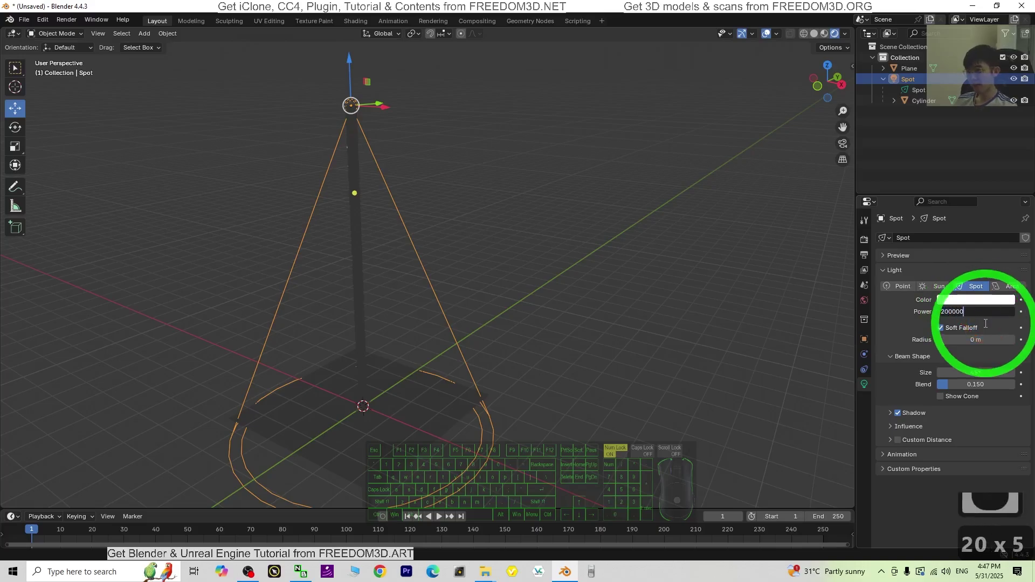
{"action": "type", "text": "200000"}
{"action": "scroll", "coordinate": [773, 372], "scroll_direction": "down", "scroll_amount": 2}
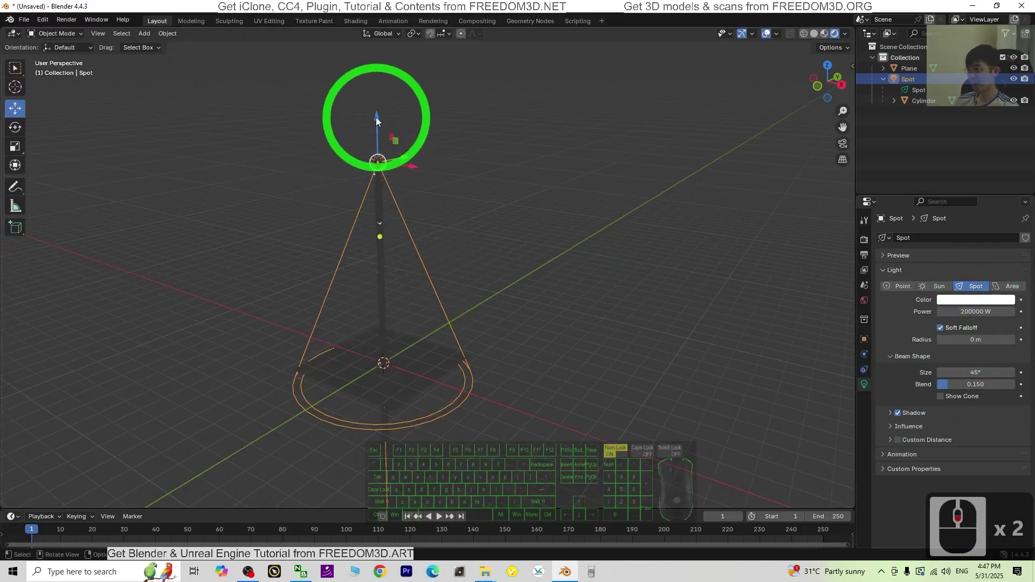
Lower the spot light slightly along Z and narrow its beam size to 1°.
{"action": "left_click_drag", "start_coordinate": [377, 117], "coordinate": [394, 132]}
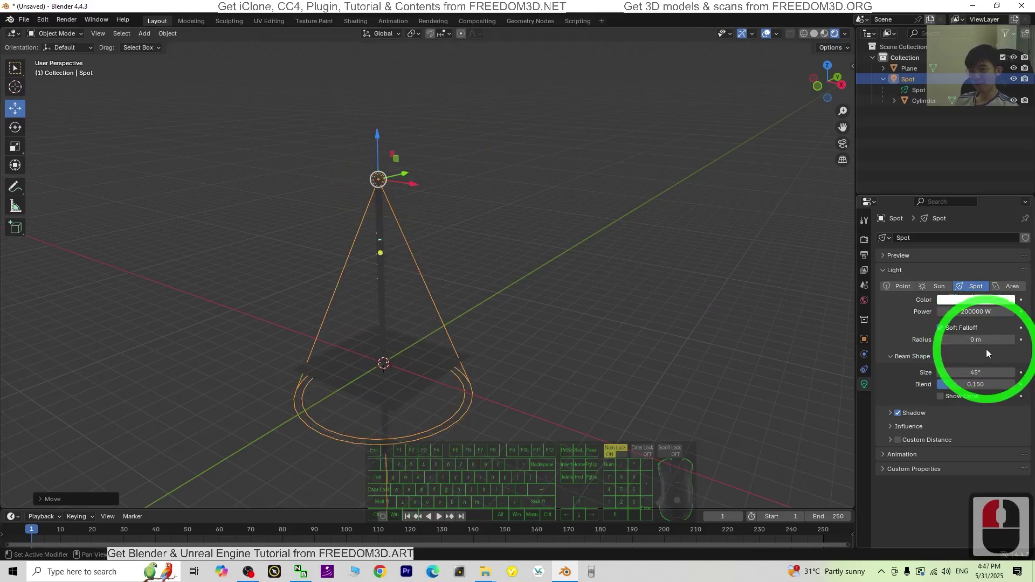
{"action": "left_click_drag", "start_coordinate": [976, 372], "coordinate": [924, 365]}
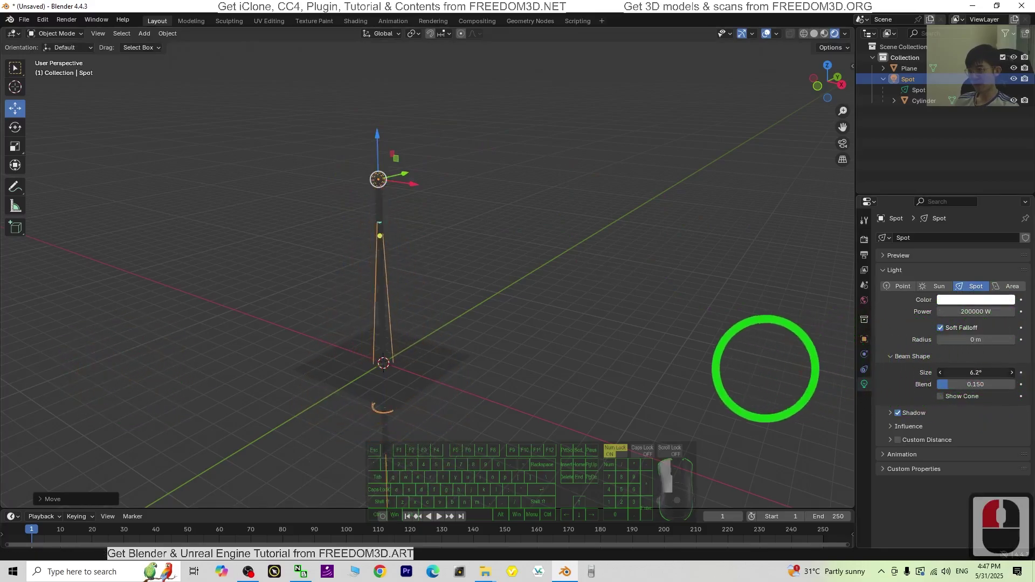
{"action": "mouse_move", "coordinate": [765, 369]}
{"action": "left_mouse_down"}
{"action": "mouse_move", "coordinate": [721, 363]}
{"action": "mouse_move", "coordinate": [756, 362]}
{"action": "left_mouse_up"}
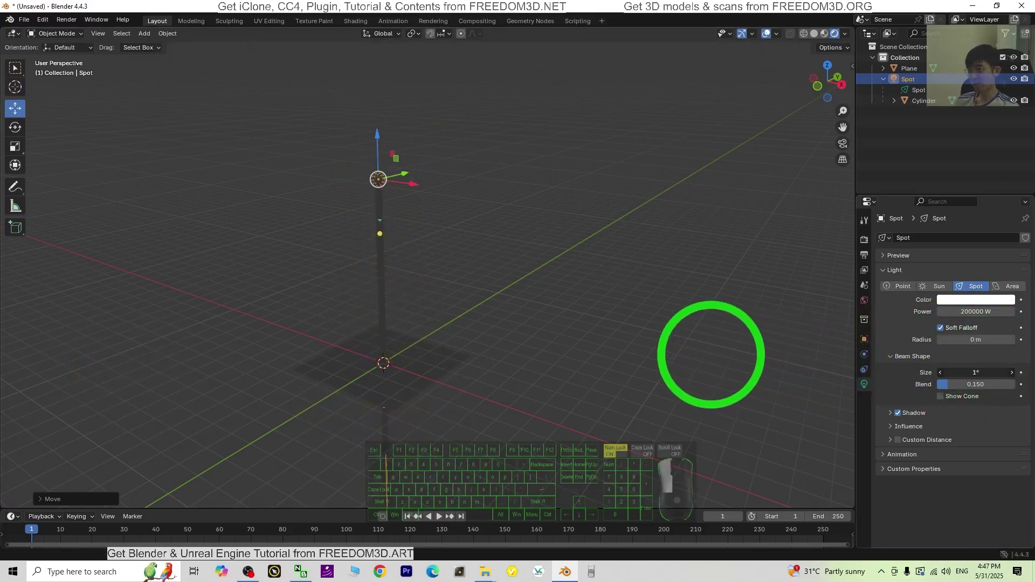
Raise the plane slightly along Z above the world origin.
{"action": "scroll", "coordinate": [684, 438], "scroll_direction": "up", "scroll_amount": 5}
{"action": "scroll", "coordinate": [383, 445], "scroll_direction": "down", "scroll_amount": 2}
{"action": "mouse_move", "coordinate": [473, 370]}
{"action": "middle_mouse_down"}
{"action": "mouse_move", "coordinate": [489, 420]}
{"action": "mouse_move", "coordinate": [503, 377]}
{"action": "mouse_move", "coordinate": [472, 363]}
{"action": "middle_mouse_up"}
{"action": "left_click", "coordinate": [440, 357]}
{"action": "left_click", "coordinate": [9, 172]}
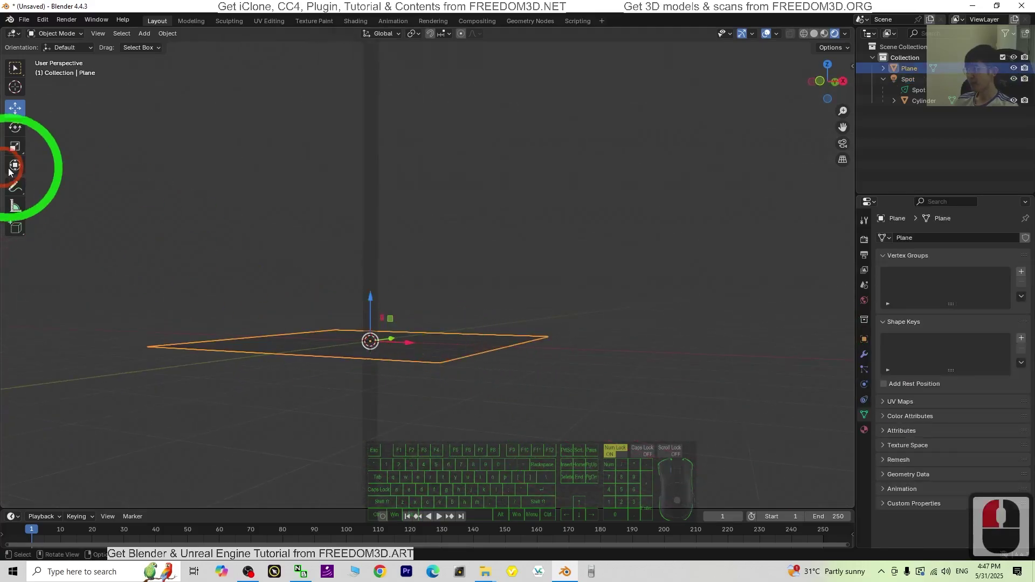
{"action": "left_click_drag", "start_coordinate": [369, 296], "coordinate": [652, 215]}
{"action": "middle_click_drag", "start_coordinate": [461, 237], "coordinate": [385, 239]}
Reselect the spot light, try the Sun light type and return it to Spot.
{"action": "left_click", "coordinate": [366, 217]}
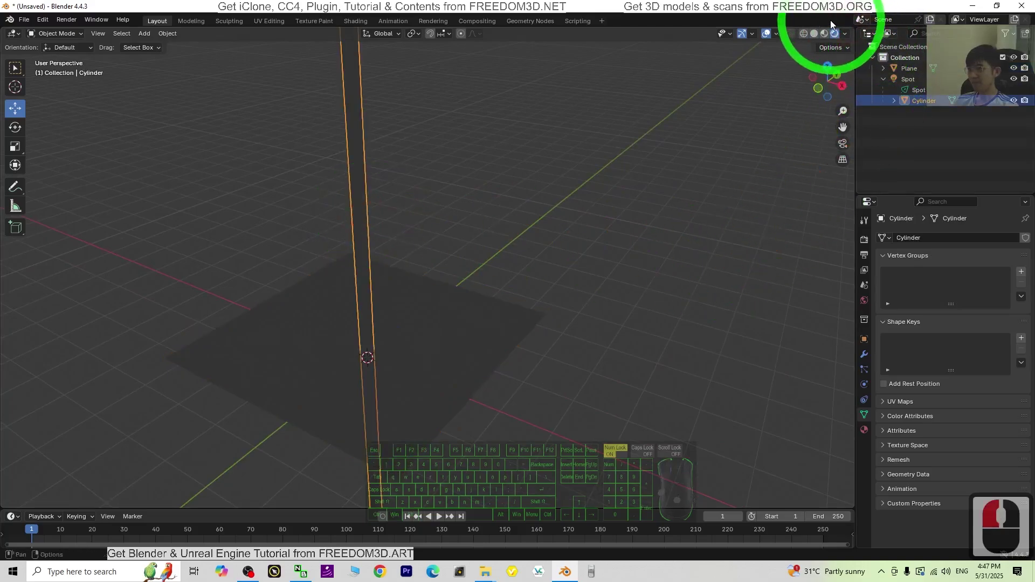
{"action": "scroll", "coordinate": [654, 240], "scroll_direction": "down", "scroll_amount": 3}
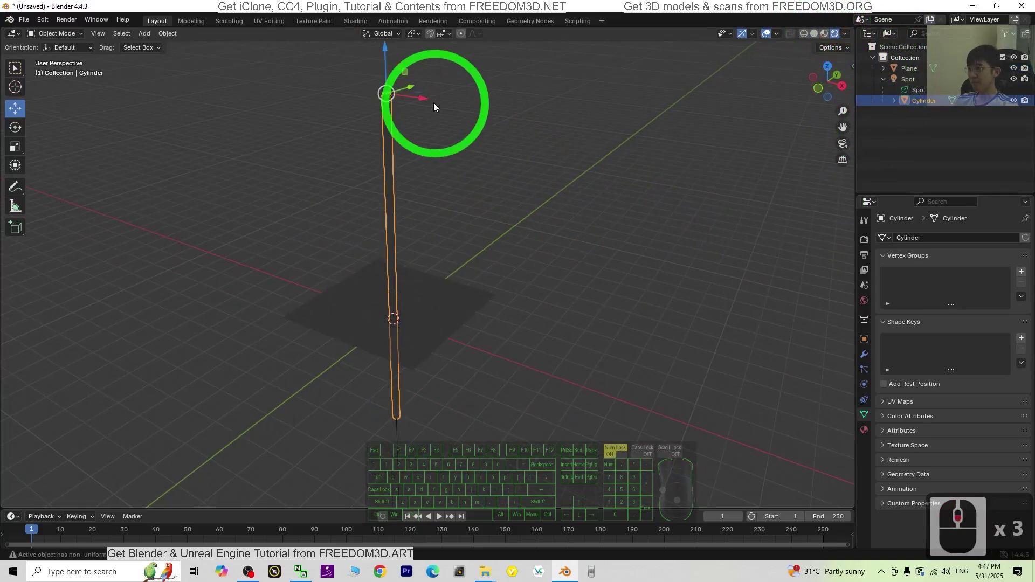
{"action": "left_click", "coordinate": [919, 90]}
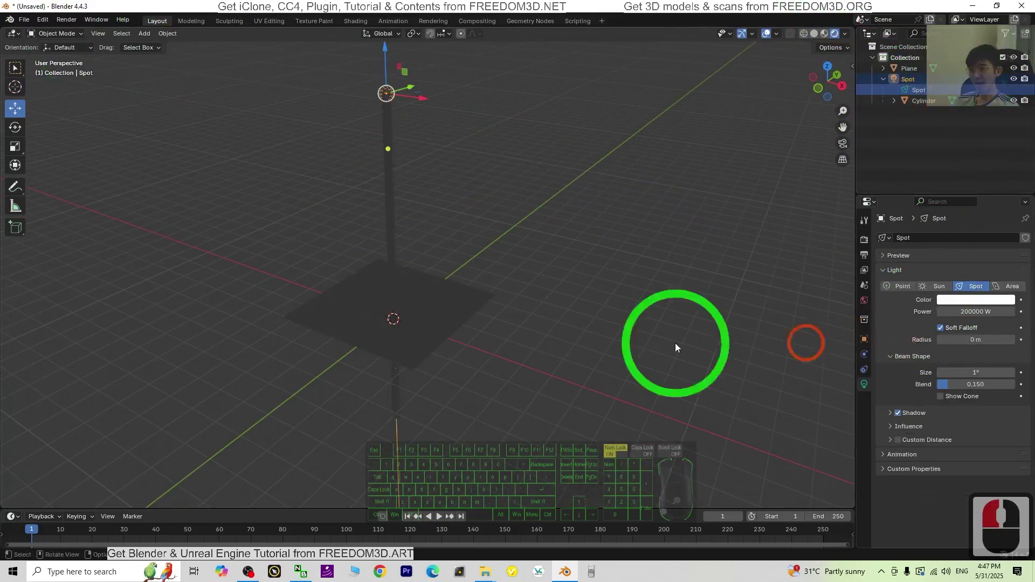
{"action": "middle_click_drag", "start_coordinate": [675, 343], "coordinate": [561, 422]}
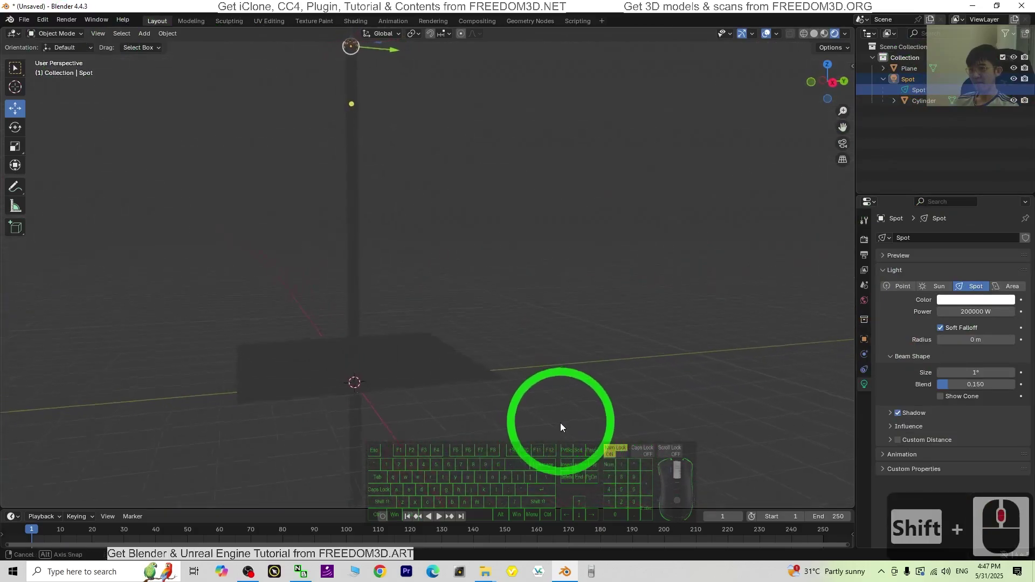
{"action": "left_click", "coordinate": [941, 286]}
{"action": "left_click", "coordinate": [971, 286]}
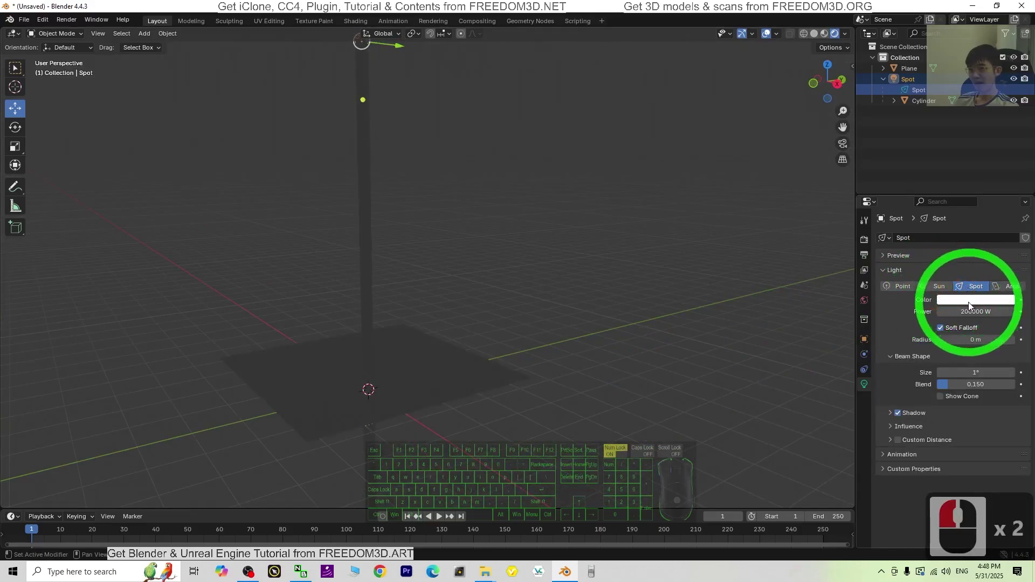
Widen the spot light's beam size to 4.2° and keep Soft Falloff enabled.
{"action": "left_click", "coordinate": [902, 358]}
{"action": "left_click", "coordinate": [895, 356]}
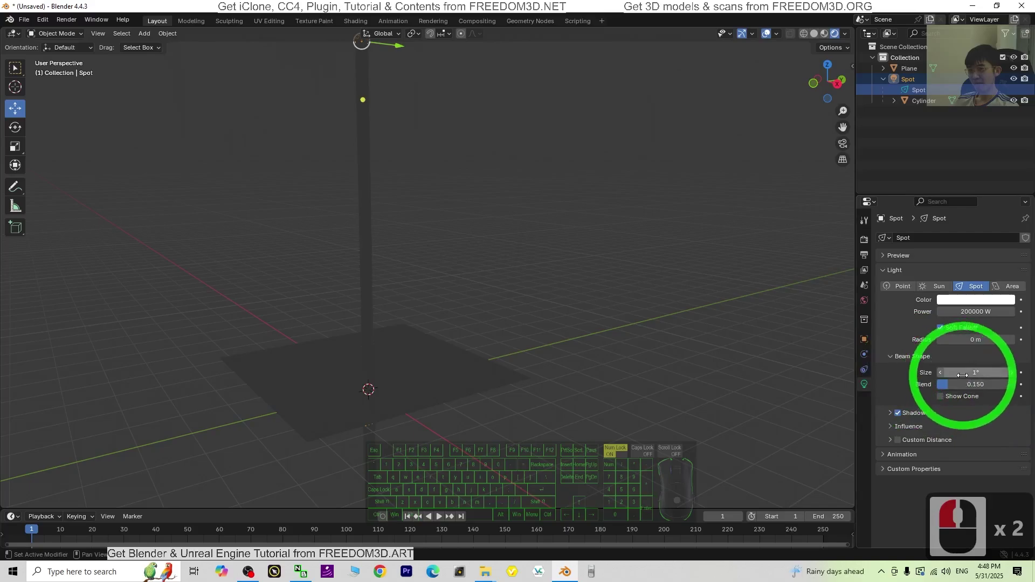
{"action": "left_click_drag", "start_coordinate": [962, 375], "coordinate": [170, 375]}
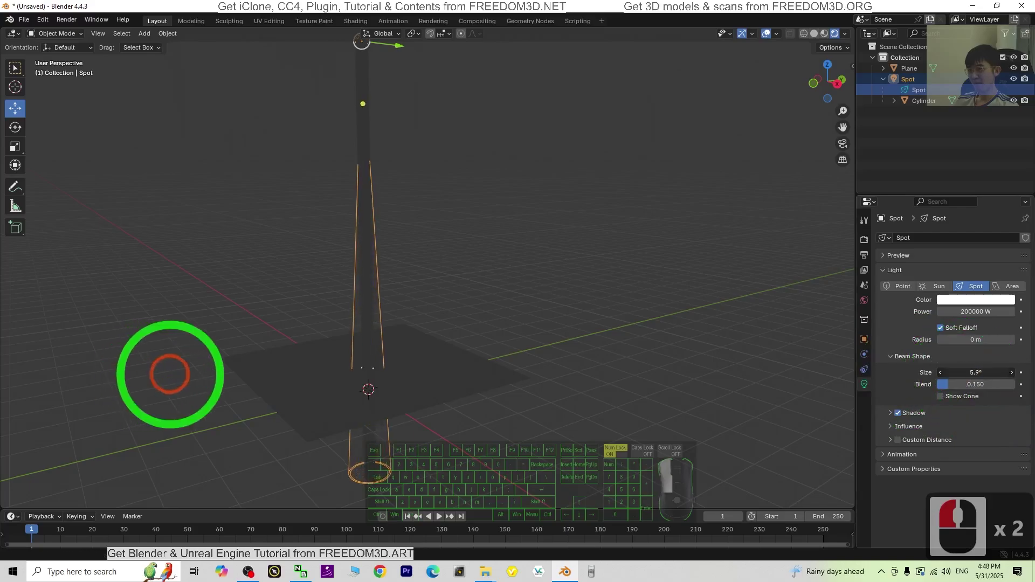
{"action": "left_click", "coordinate": [941, 328]}
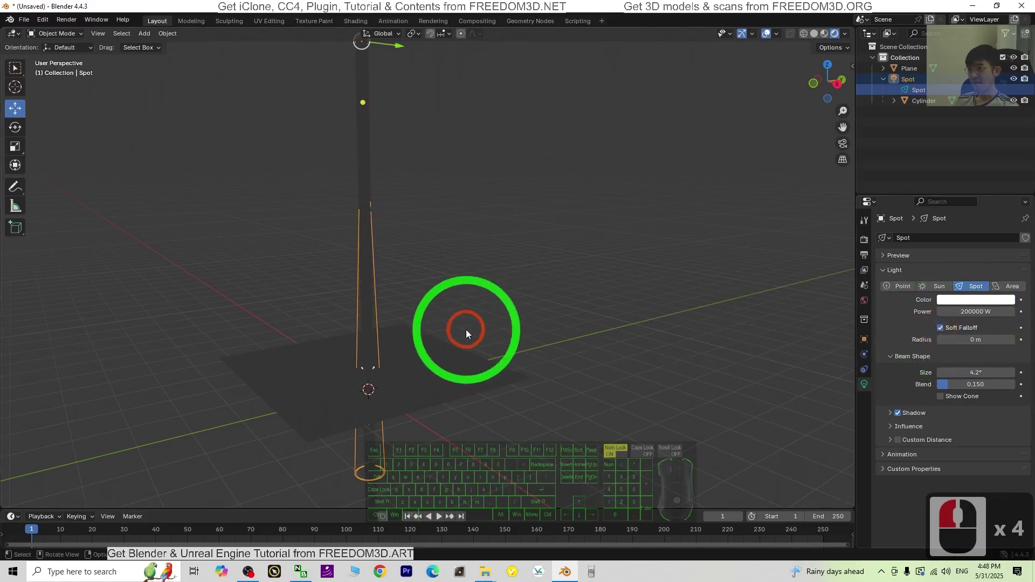
{"action": "middle_click_drag", "start_coordinate": [466, 329], "coordinate": [415, 165]}
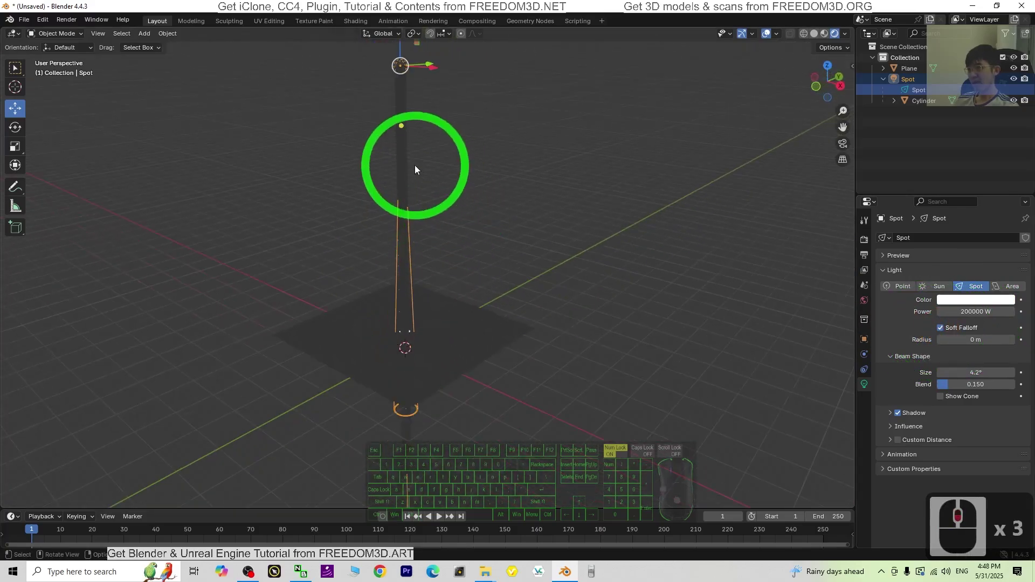
Select the cylinder and switch to the Shading workspace.
{"action": "left_click", "coordinate": [404, 157]}
{"action": "left_click", "coordinate": [945, 122]}
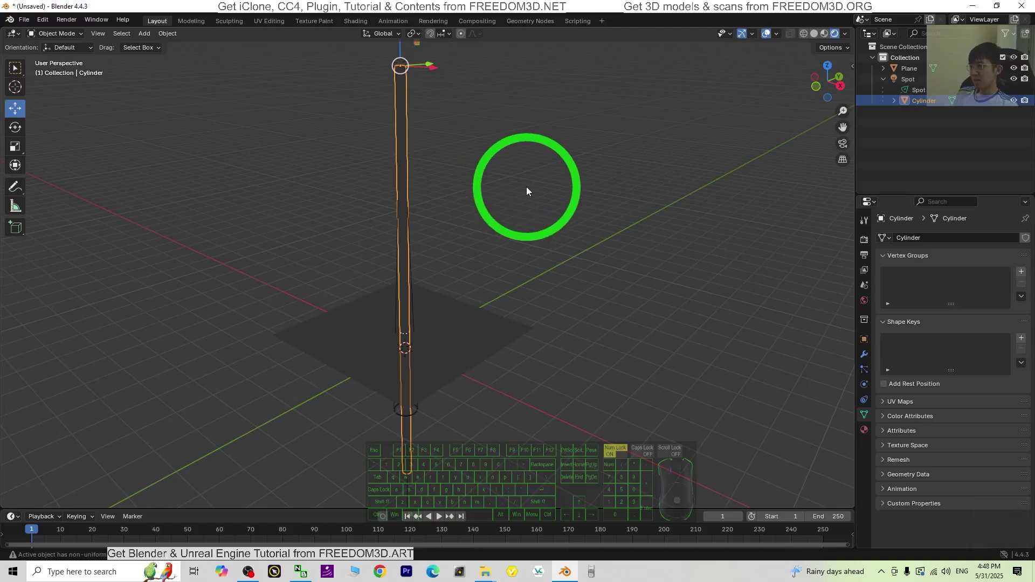
{"action": "left_click", "coordinate": [355, 21]}
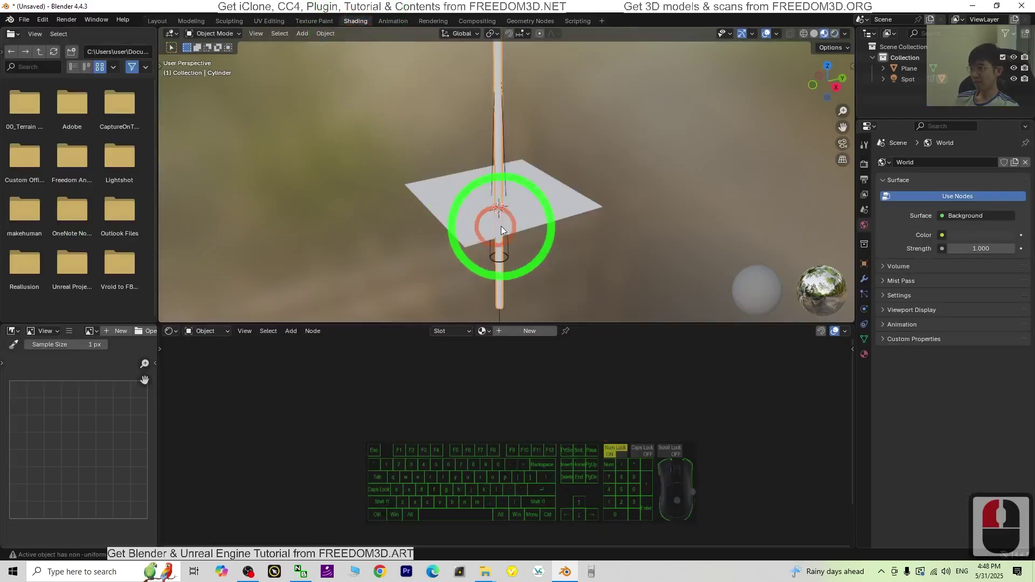
Create a new node-based material for the selected cylinder.
{"action": "scroll", "coordinate": [458, 391], "scroll_direction": "down", "scroll_amount": 2}
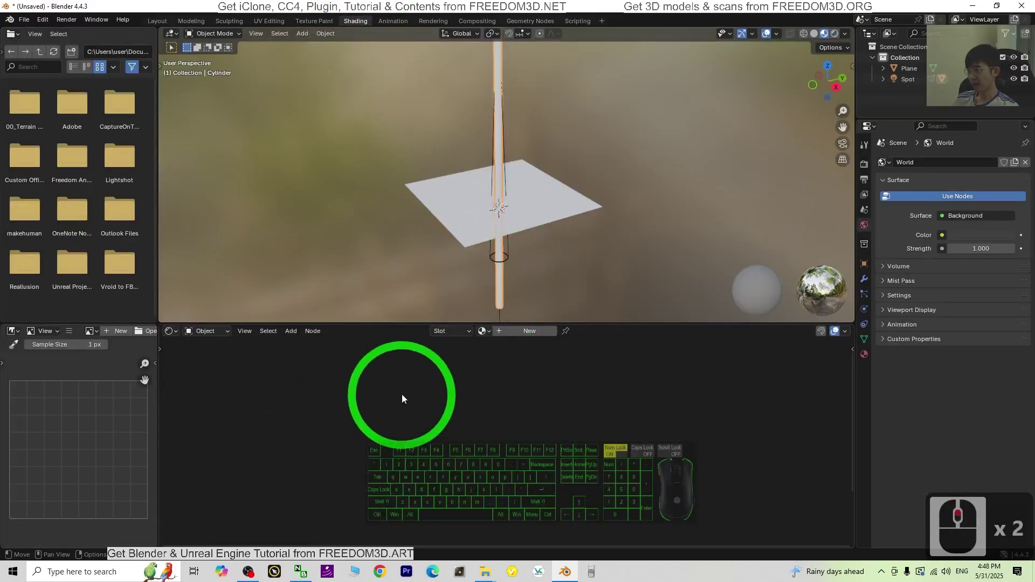
{"action": "right_click", "coordinate": [412, 395]}
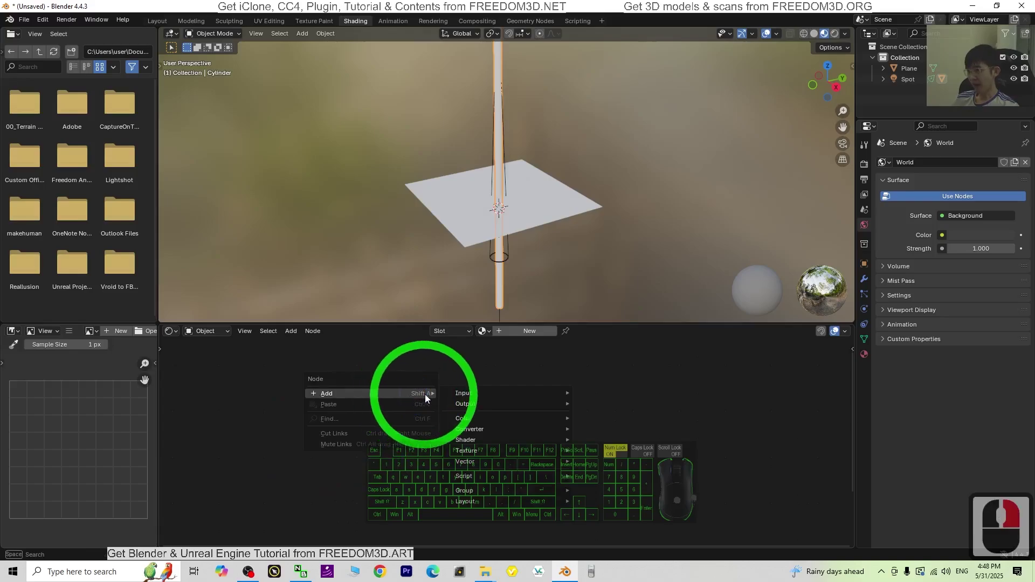
{"action": "mouse_move", "coordinate": [544, 418]}
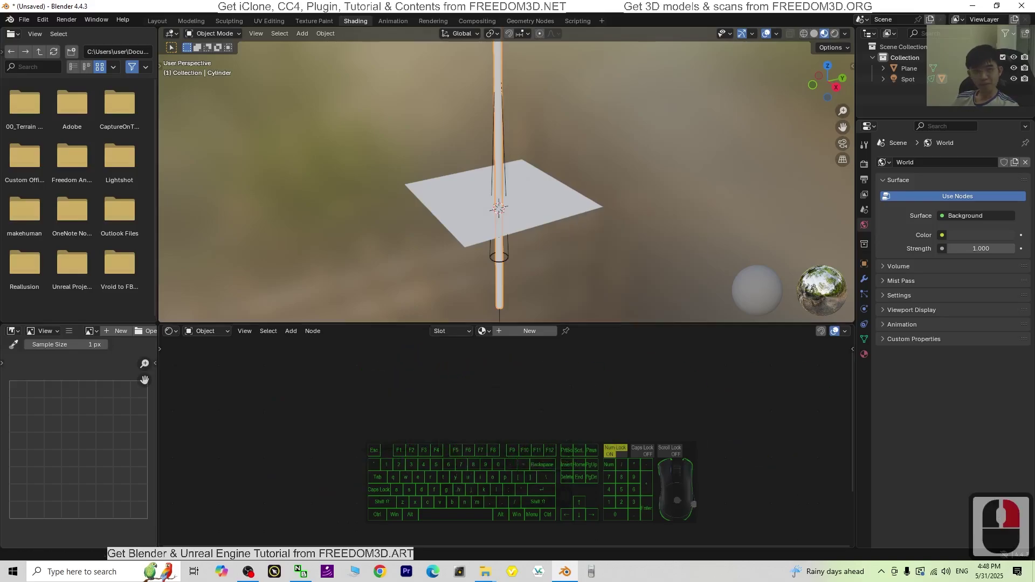
{"action": "left_click", "coordinate": [529, 330]}
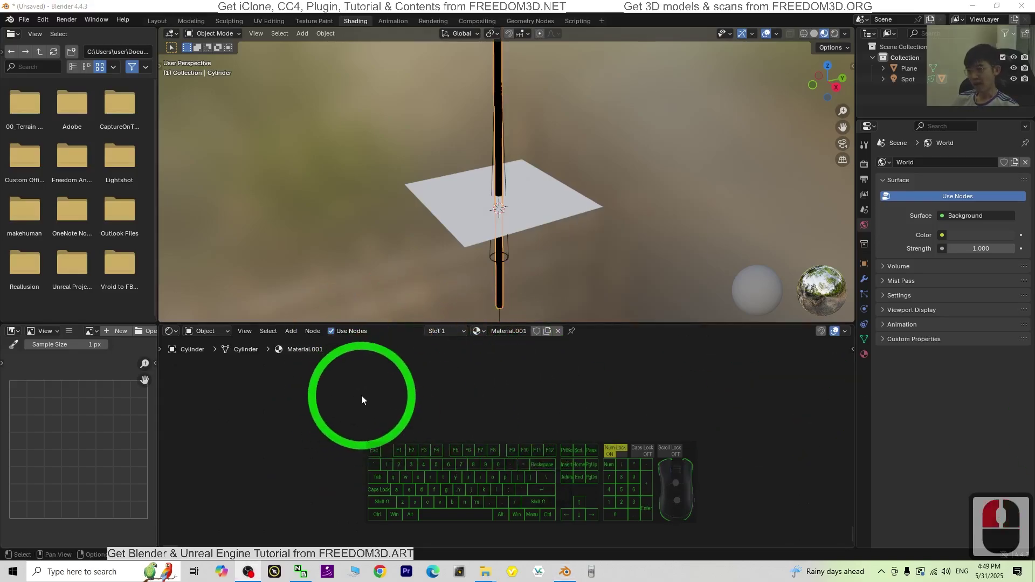
Add a Principled Volume shader node to the cylinder's empty material node tree.
{"action": "right_click", "coordinate": [399, 413]}
{"action": "right_click", "coordinate": [386, 401]}
{"action": "right_click", "coordinate": [384, 384]}
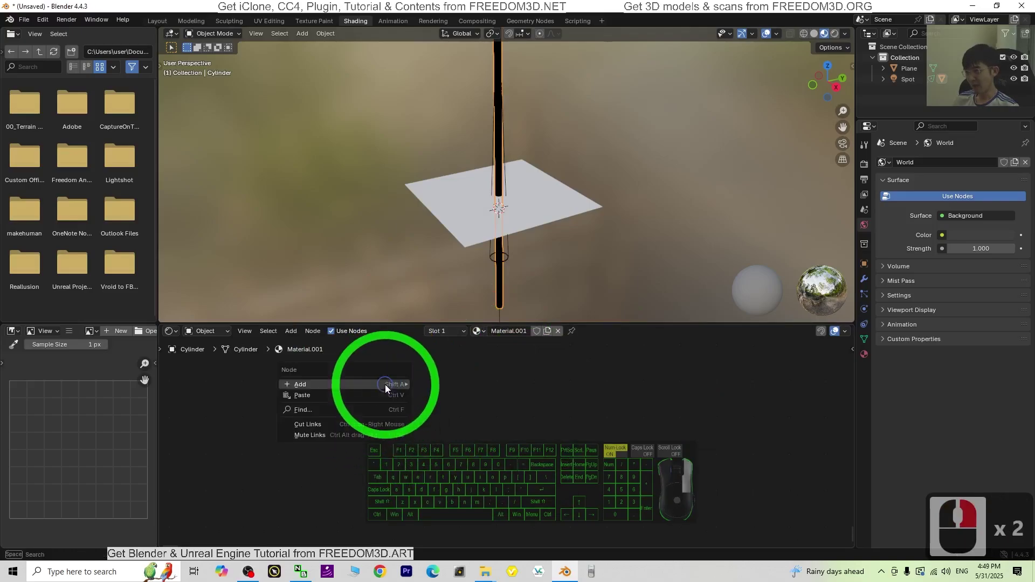
{"action": "mouse_move", "coordinate": [362, 387]}
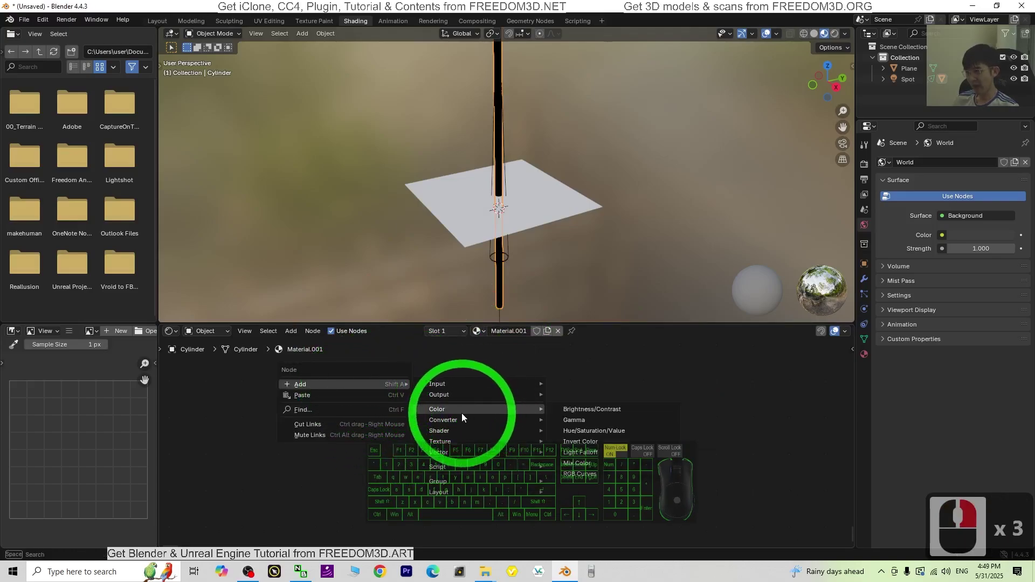
{"action": "mouse_move", "coordinate": [458, 440]}
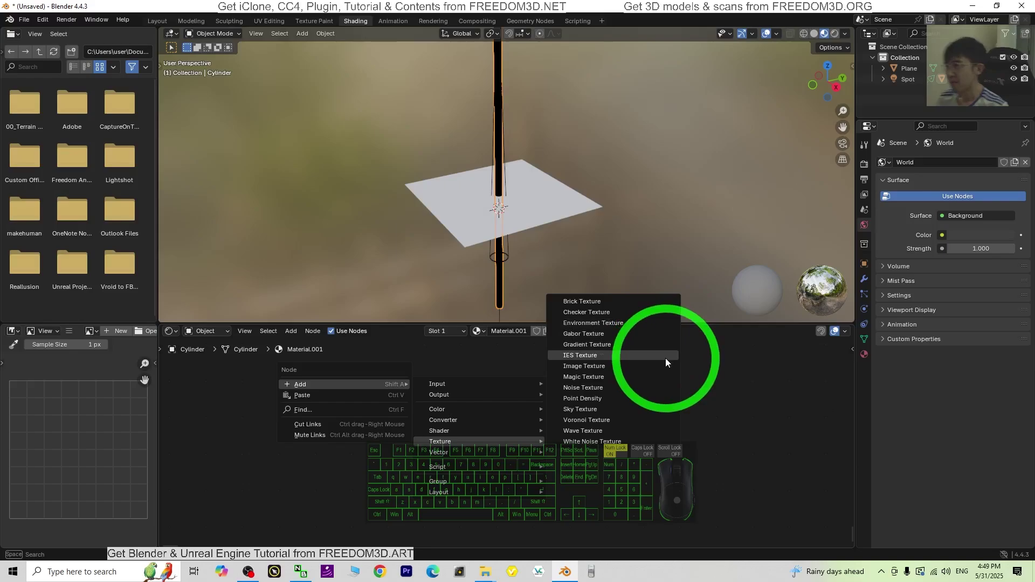
{"action": "mouse_move", "coordinate": [489, 430]}
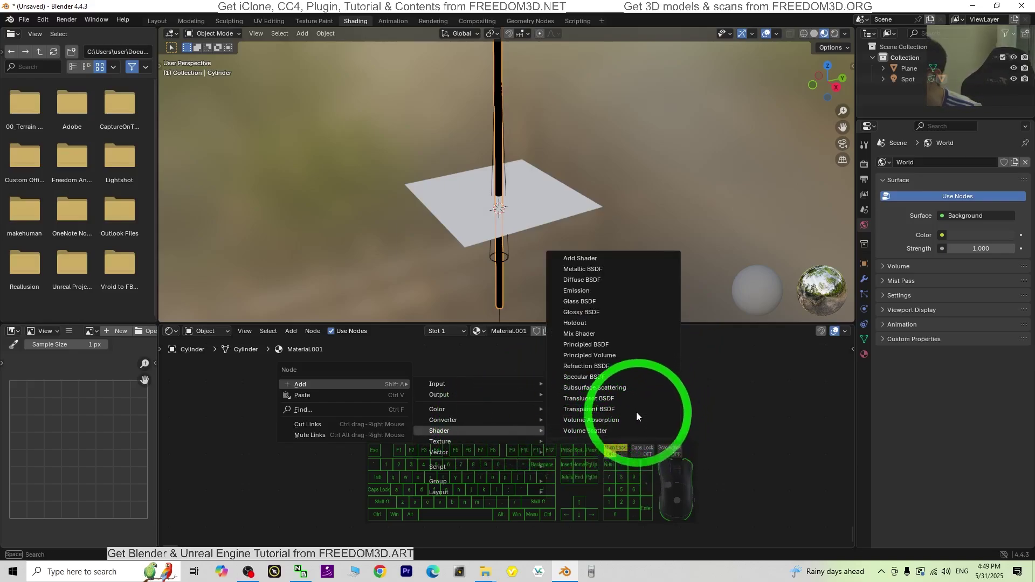
{"action": "left_click", "coordinate": [602, 355]}
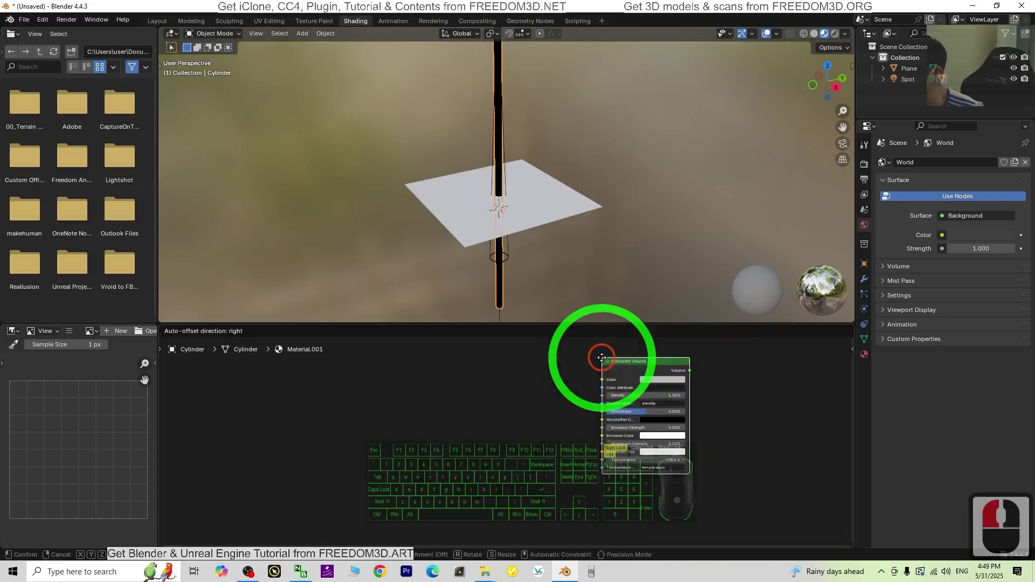
{"action": "left_click", "coordinate": [360, 375]}
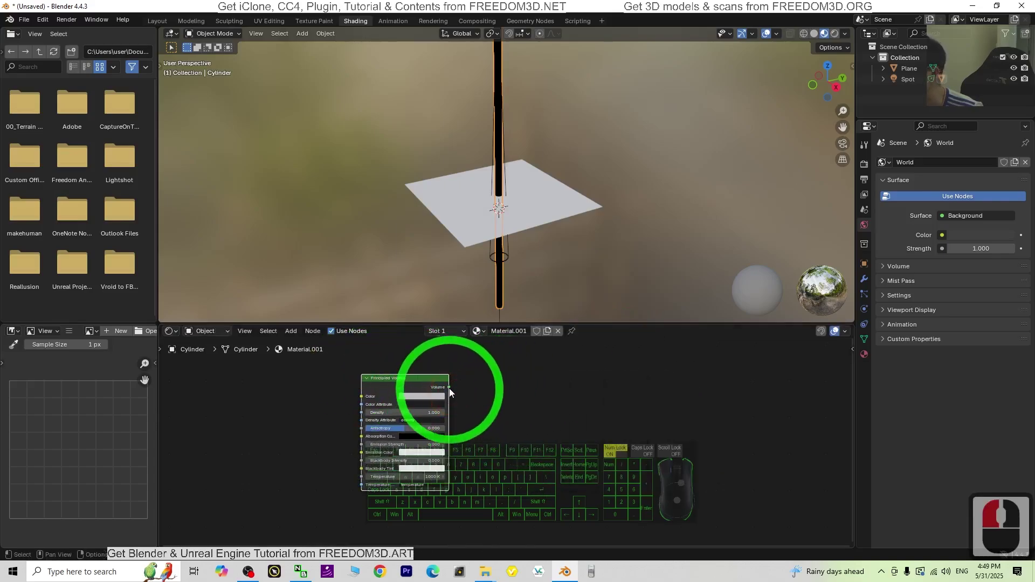
Link the Principled Volume output to the Volume input of a new Material Output node placed beside it.
{"action": "left_click_drag", "start_coordinate": [457, 389], "coordinate": [513, 387]}
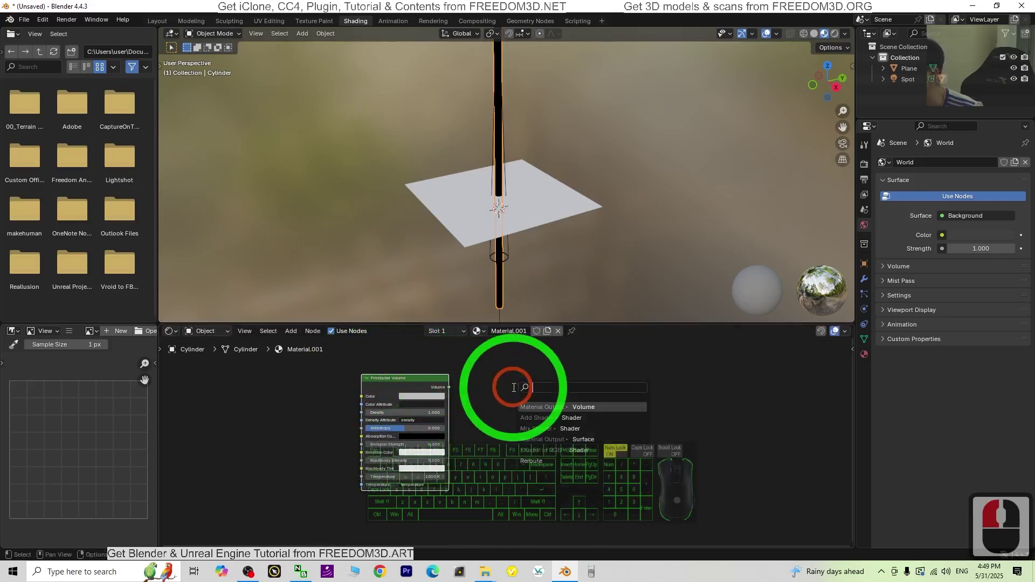
{"action": "left_click", "coordinate": [578, 408]}
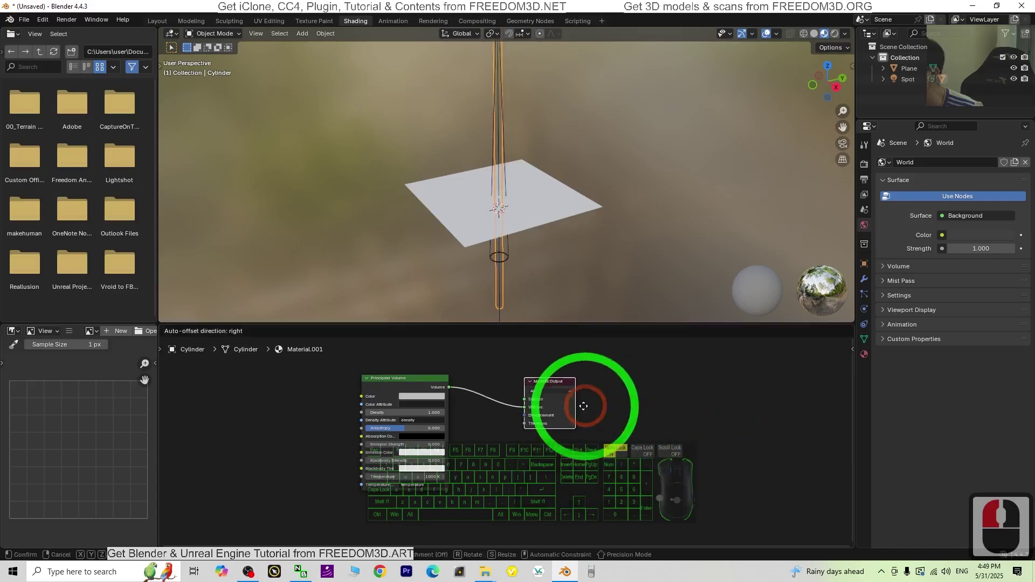
{"action": "left_click", "coordinate": [569, 402]}
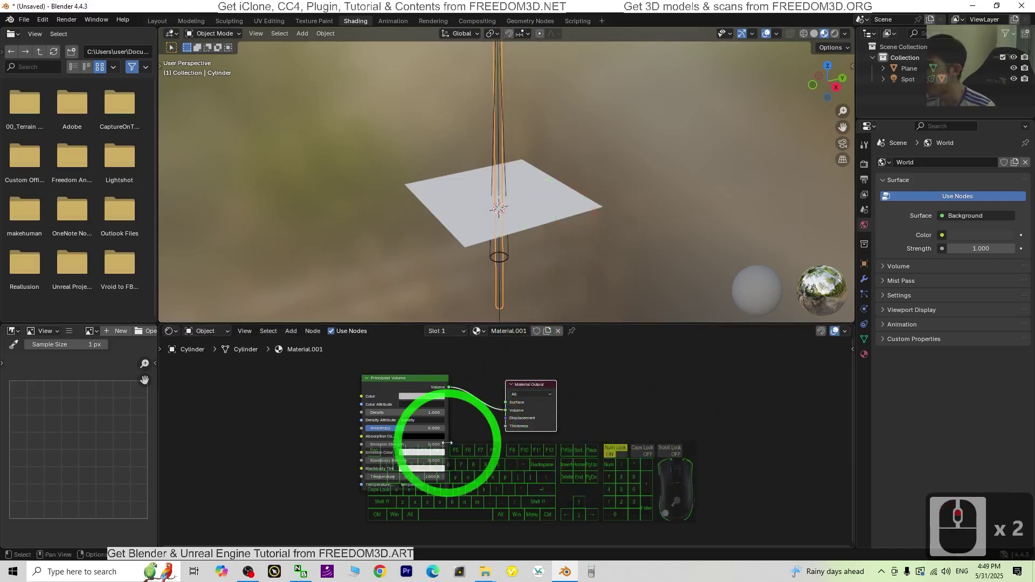
Set the Principled Volume density to 0.
{"action": "scroll", "coordinate": [457, 465], "scroll_direction": "up", "scroll_amount": 4}
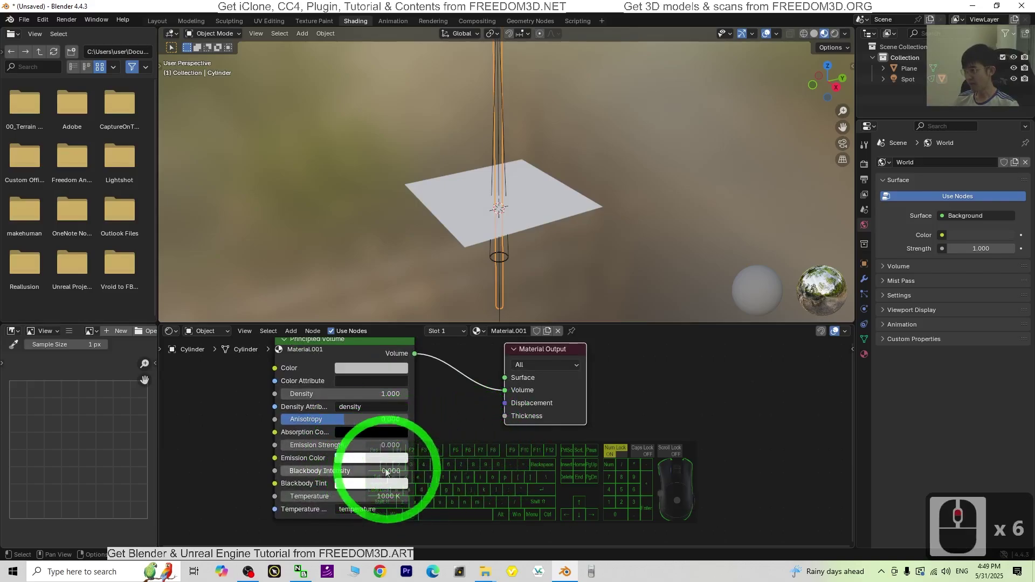
{"action": "left_click", "coordinate": [384, 394]}
{"action": "type", "text": "0"}
{"action": "key", "text": "Return"}
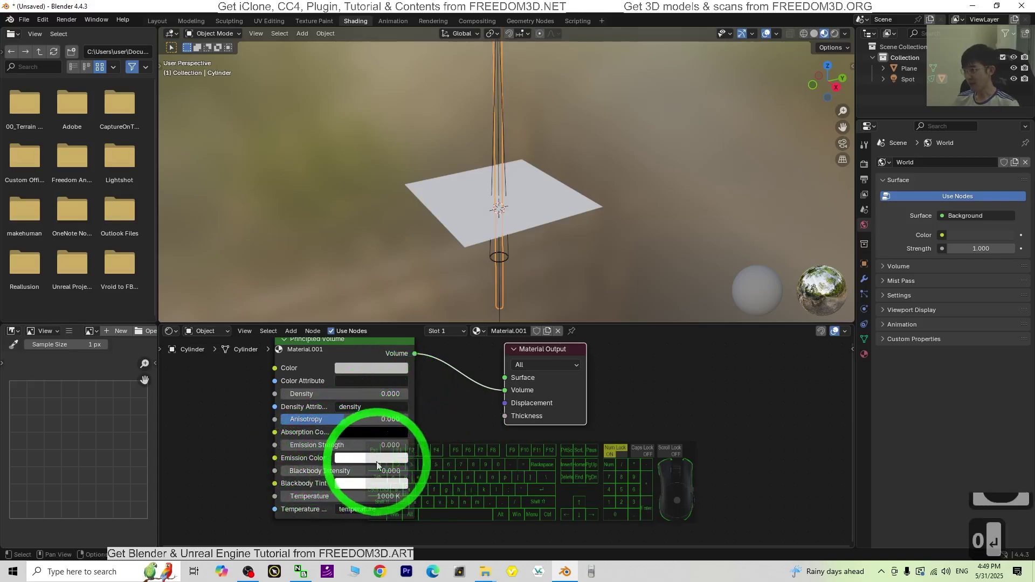
Try emission strengths of 10, 1 and 0.5 on the Principled Volume node.
{"action": "left_click", "coordinate": [387, 445]}
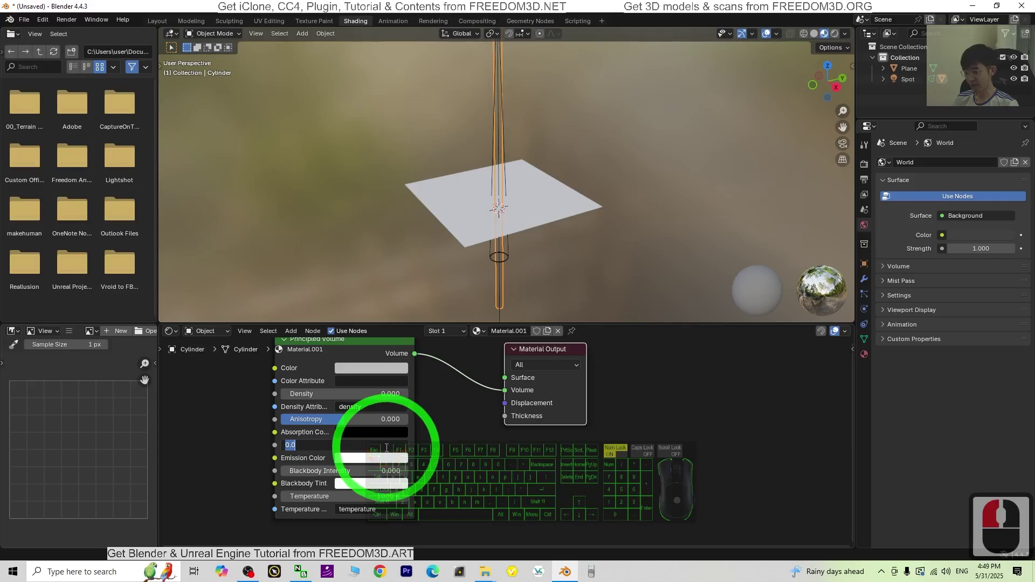
{"action": "type", "text": "10"}
{"action": "key", "text": "Return"}
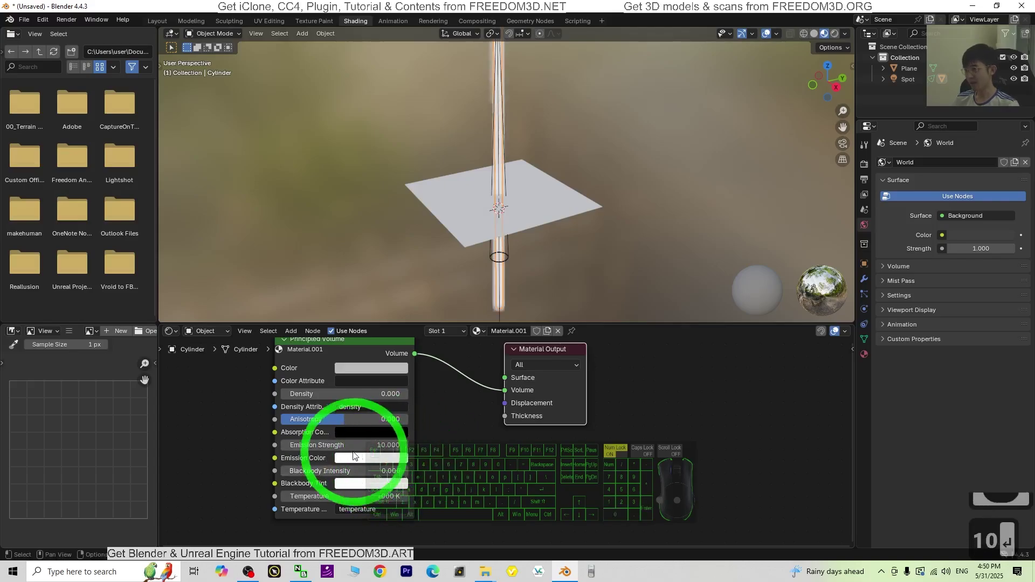
{"action": "left_click", "coordinate": [387, 445]}
{"action": "type", "text": "1"}
{"action": "key", "text": "Return"}
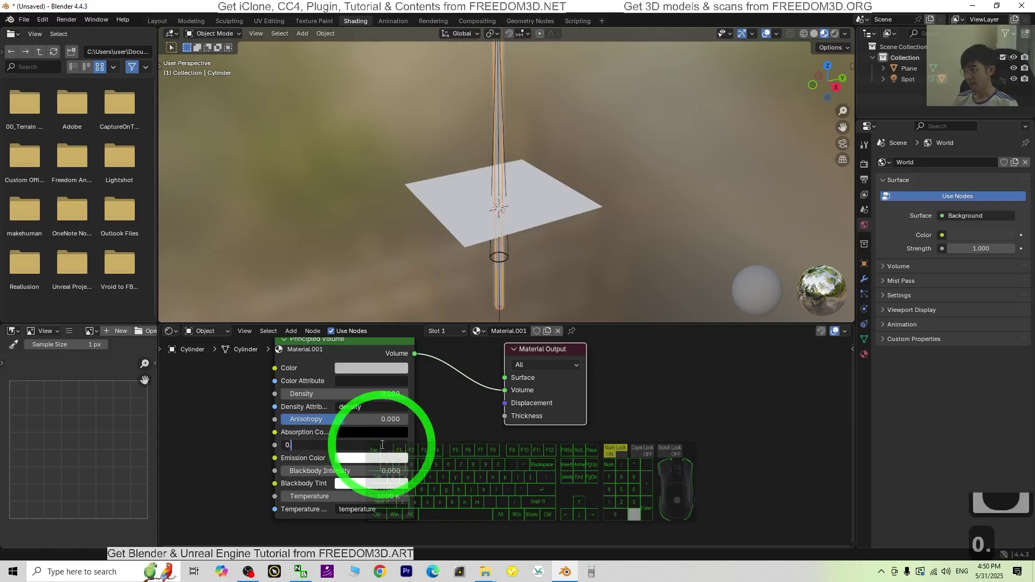
{"action": "type", "text": "5"}
{"action": "key", "text": "Return"}
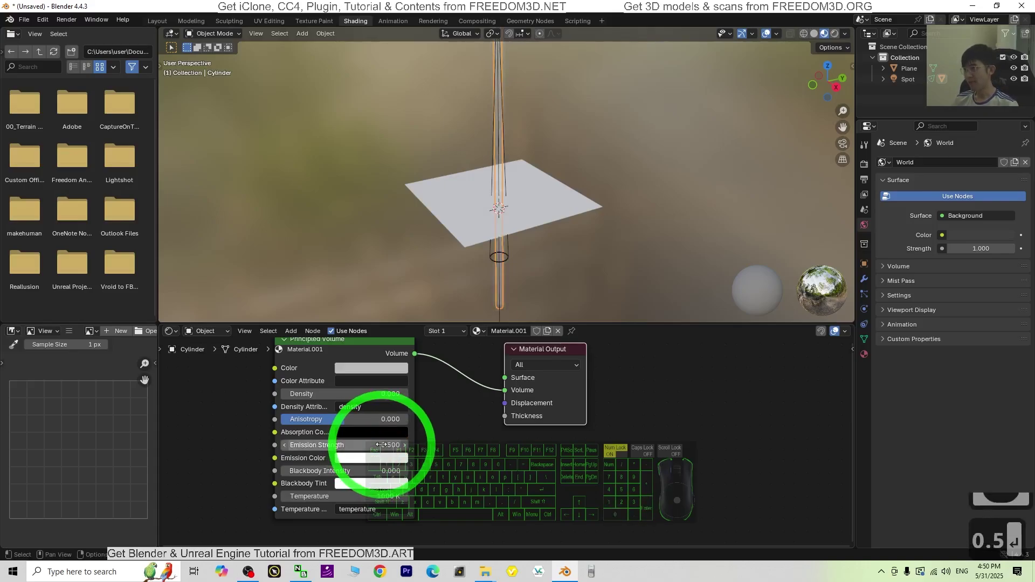
Change the Principled Volume's emission color to pure green, #00FF09FF.
{"action": "left_click", "coordinate": [356, 459]}
{"action": "scroll", "coordinate": [539, 138], "scroll_direction": "up", "scroll_amount": 2}
{"action": "scroll", "coordinate": [540, 137], "scroll_direction": "up", "scroll_amount": 2}
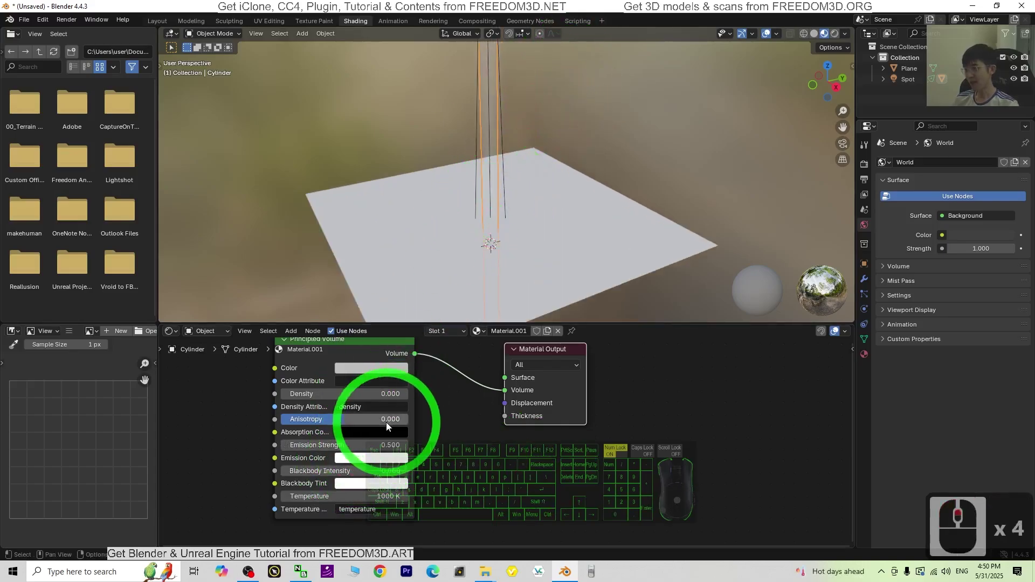
{"action": "left_click", "coordinate": [353, 460]}
{"action": "left_click", "coordinate": [347, 289]}
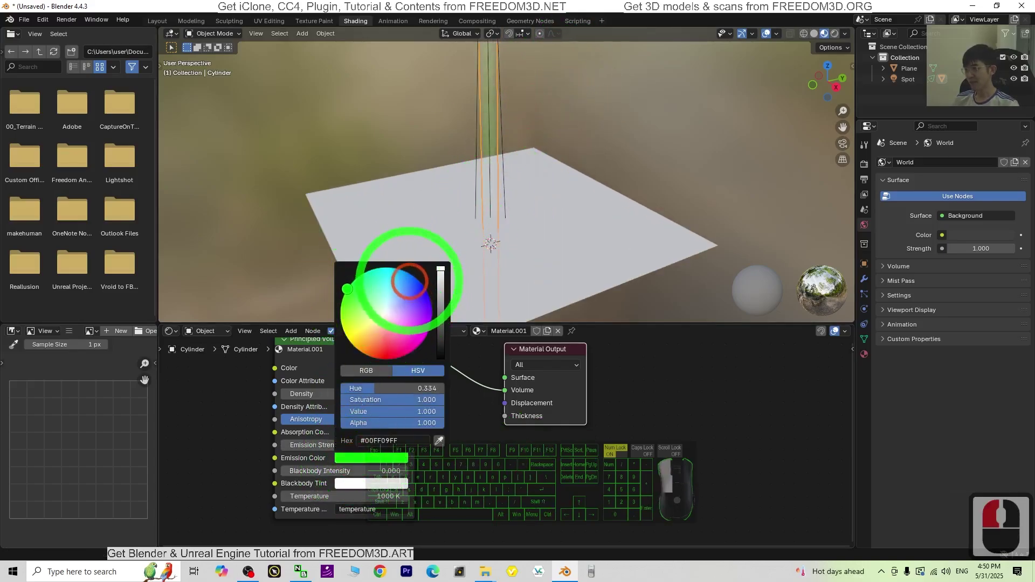
{"action": "left_click", "coordinate": [481, 524]}
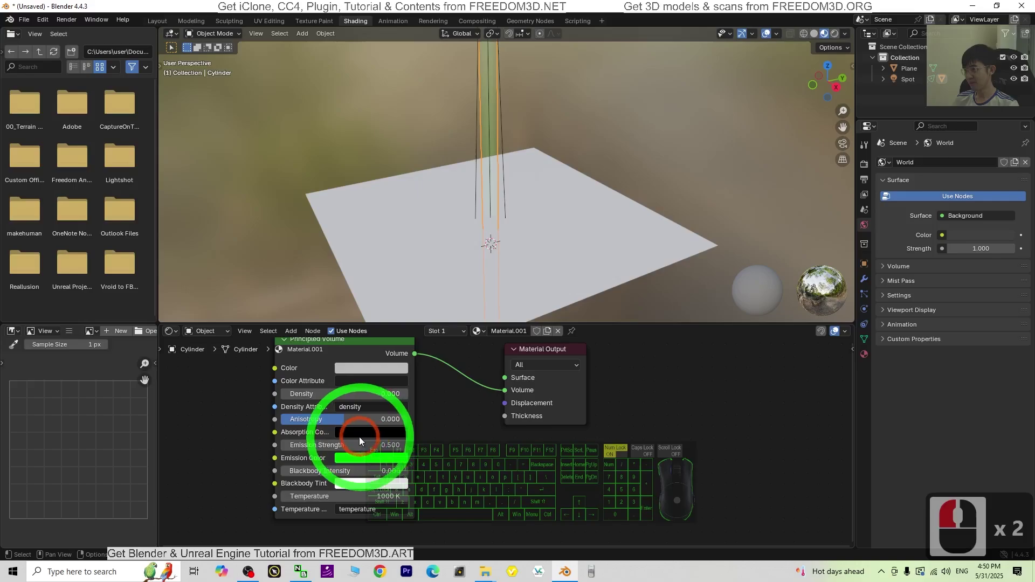
Raise the Principled Volume's emission strength to 1, then to 5, and check the green beam.
{"action": "left_click", "coordinate": [388, 447]}
{"action": "type", "text": "1"}
{"action": "key", "text": "Return"}
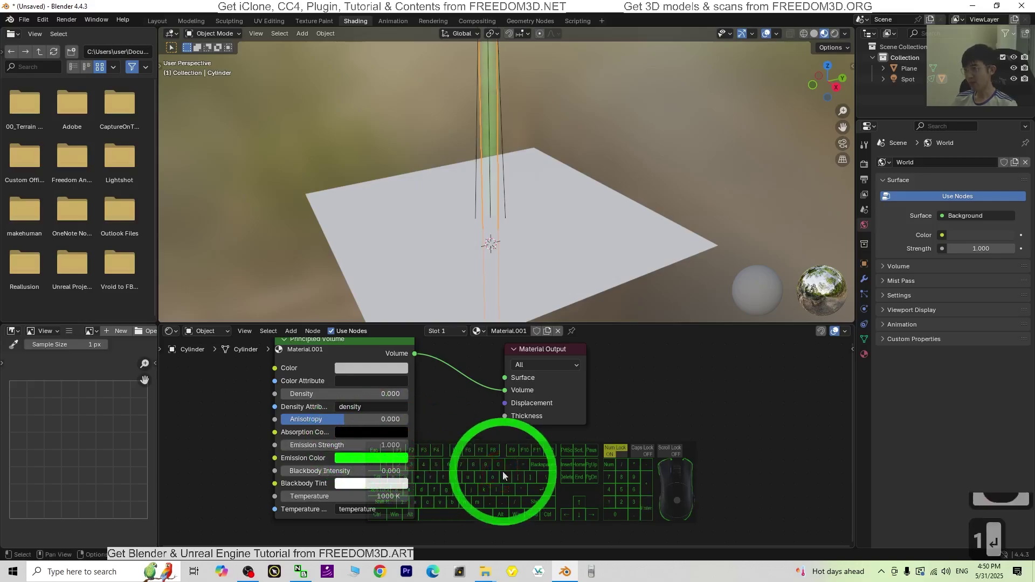
{"action": "left_click", "coordinate": [387, 444]}
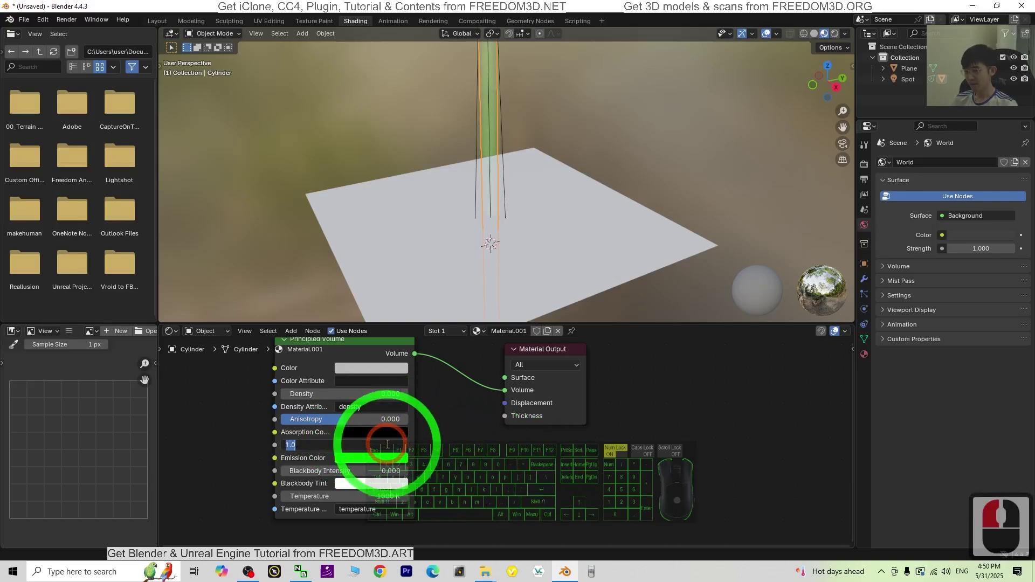
{"action": "type", "text": "5"}
{"action": "key", "text": "Return"}
{"action": "scroll", "coordinate": [629, 163], "scroll_direction": "down", "scroll_amount": 8}
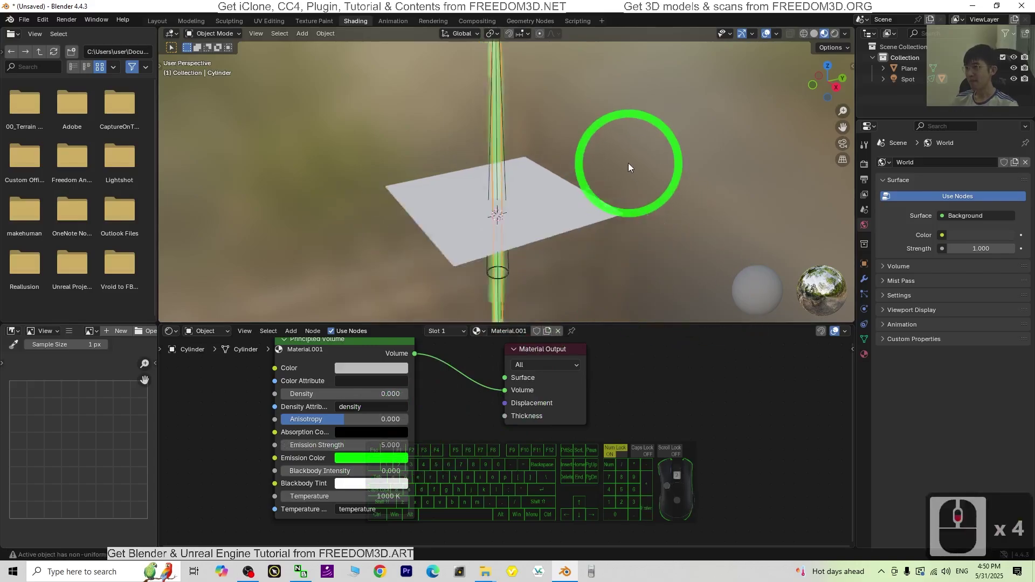
{"action": "scroll", "coordinate": [625, 183], "scroll_direction": "up", "scroll_amount": 7}
{"action": "scroll", "coordinate": [620, 175], "scroll_direction": "down", "scroll_amount": 2}
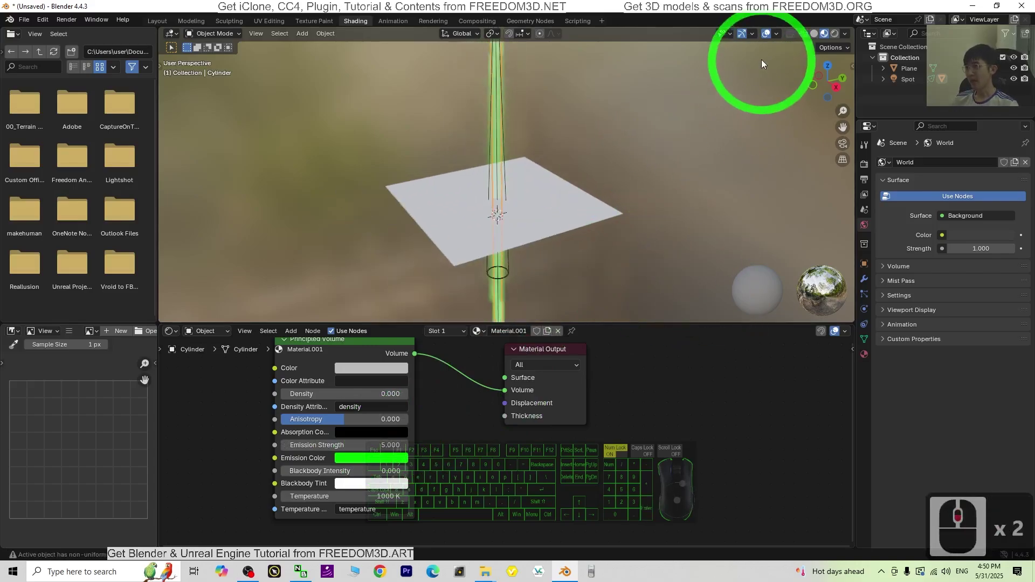
Return to the Layout workspace and bring the upper end of the beam into view.
{"action": "left_click", "coordinate": [162, 21]}
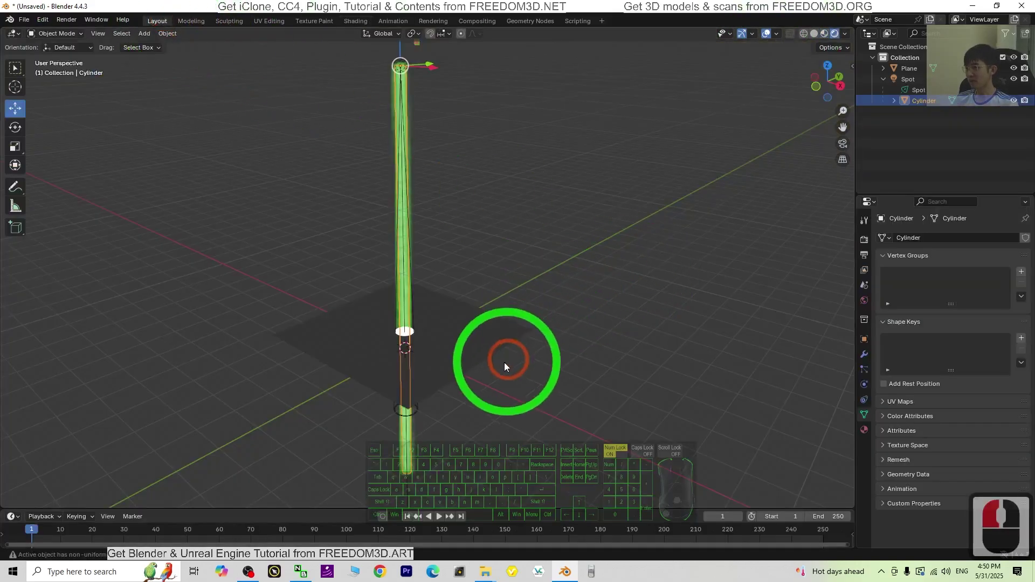
{"action": "scroll", "coordinate": [504, 362], "scroll_direction": "up", "scroll_amount": 8}
{"action": "scroll", "coordinate": [547, 190], "scroll_direction": "down", "scroll_amount": 6}
{"action": "middle_click_drag", "start_coordinate": [547, 189], "coordinate": [549, 301], "text": "shift"}
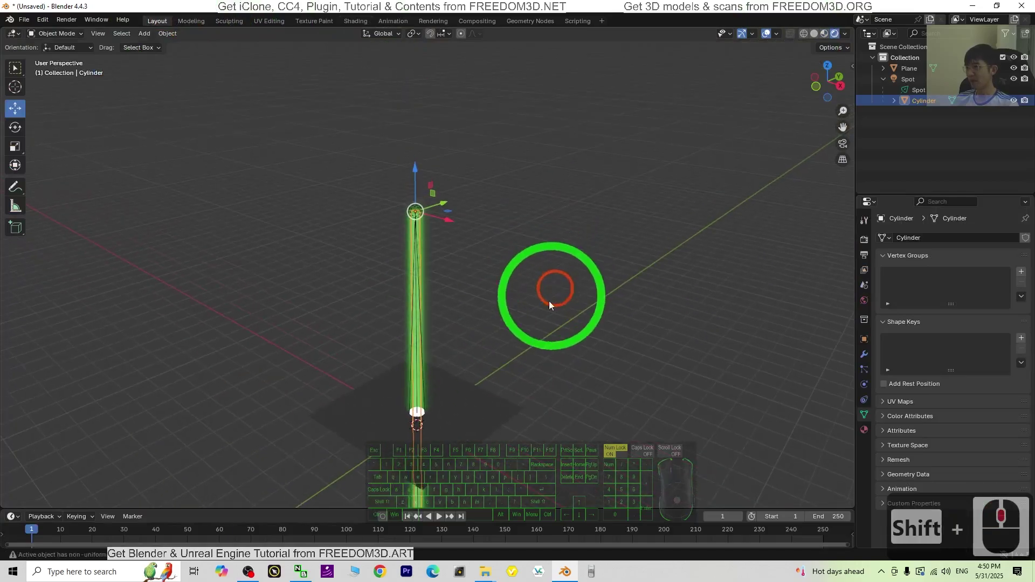
{"action": "scroll", "coordinate": [473, 367], "scroll_direction": "up", "scroll_amount": 3}
Scale the cylinder slightly with the Scale tool and inspect the beam against the spot light's cone.
{"action": "double_click", "coordinate": [414, 312]}
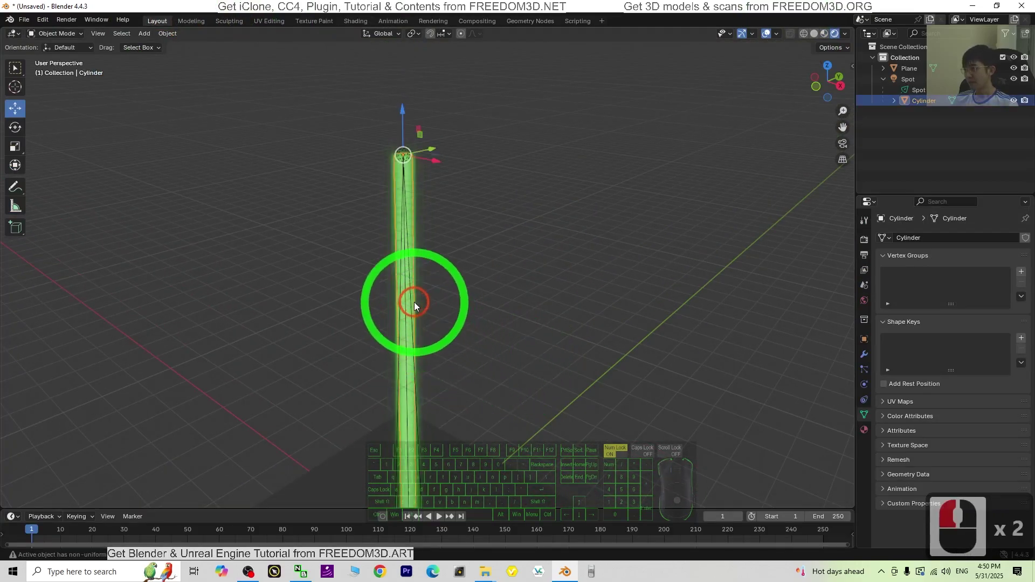
{"action": "left_click", "coordinate": [16, 151]}
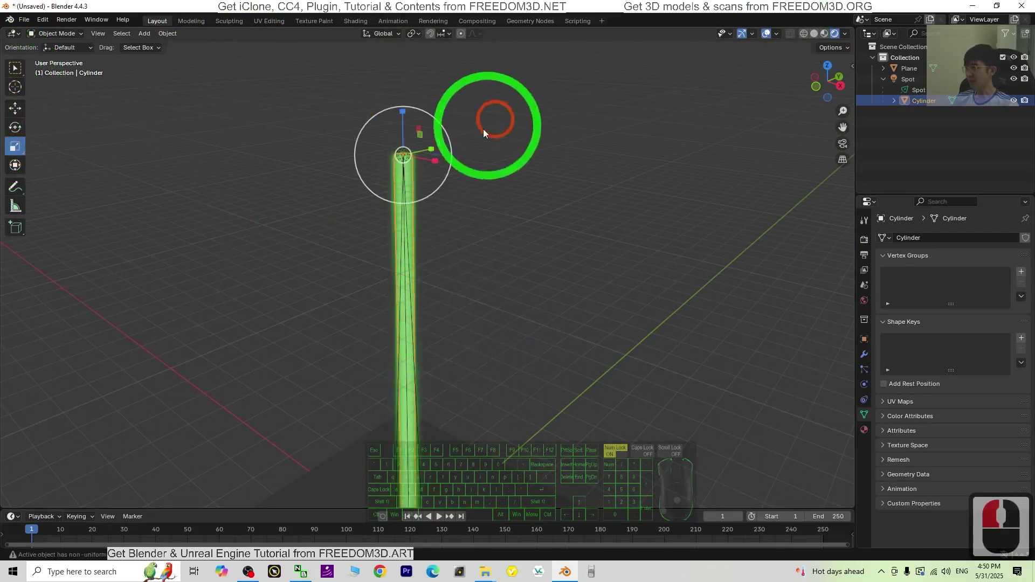
{"action": "middle_click_drag", "start_coordinate": [655, 206], "coordinate": [411, 205]}
{"action": "left_click_drag", "start_coordinate": [411, 205], "coordinate": [408, 211]}
{"action": "middle_click_drag", "start_coordinate": [628, 399], "coordinate": [619, 363]}
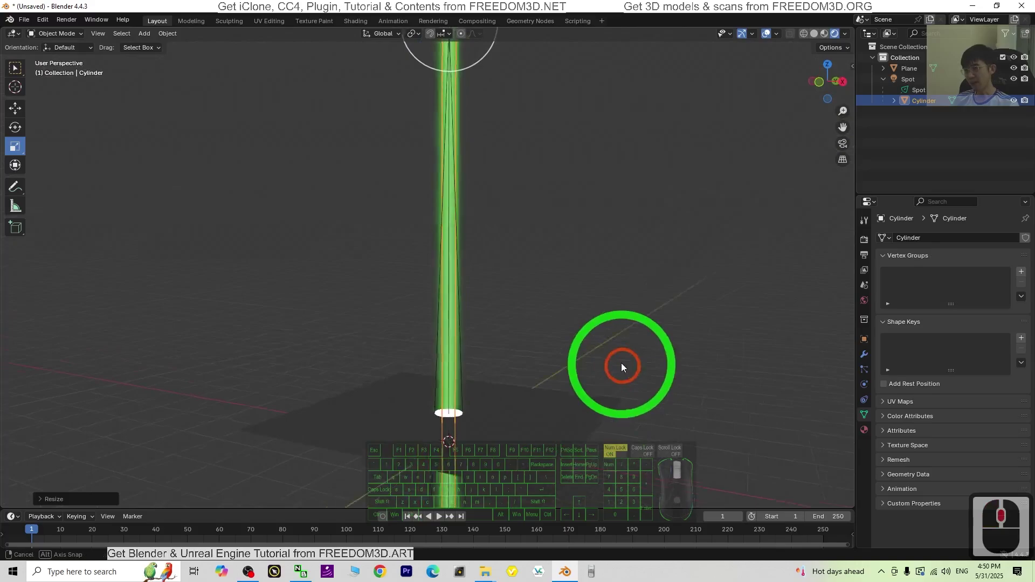
{"action": "scroll", "coordinate": [469, 428], "scroll_direction": "up", "scroll_amount": 3}
{"action": "middle_click_drag", "start_coordinate": [584, 218], "coordinate": [578, 319], "text": "shift"}
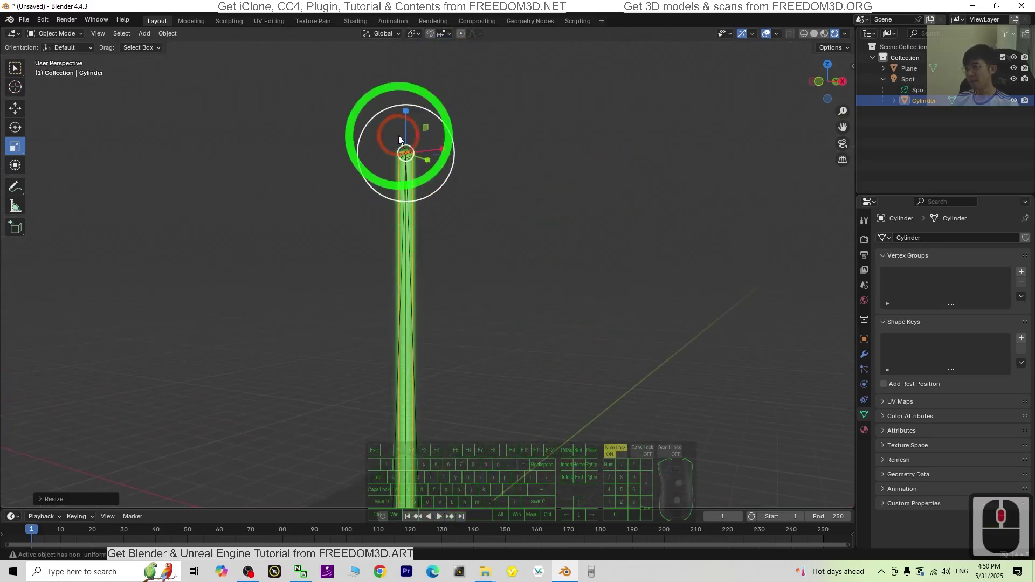
Select the spot light and change its color to green, #00FF33.
{"action": "left_click", "coordinate": [917, 79]}
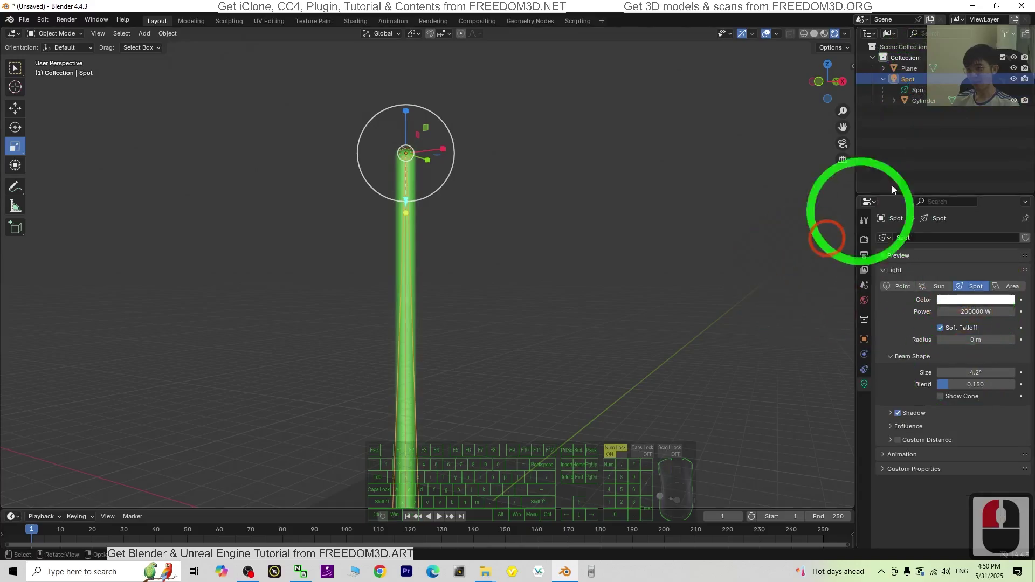
{"action": "left_click", "coordinate": [970, 300]}
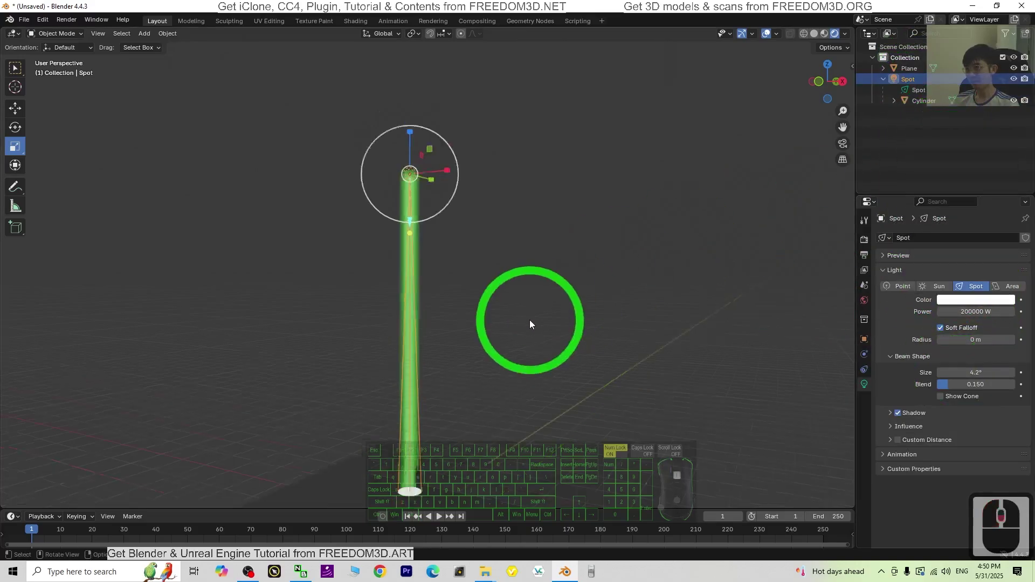
{"action": "scroll", "coordinate": [508, 359], "scroll_direction": "up", "scroll_amount": 3}
{"action": "middle_click_drag", "start_coordinate": [508, 359], "coordinate": [520, 342], "text": "shift"}
{"action": "scroll", "coordinate": [510, 366], "scroll_direction": "up", "scroll_amount": 4}
{"action": "scroll", "coordinate": [511, 370], "scroll_direction": "down", "scroll_amount": 2}
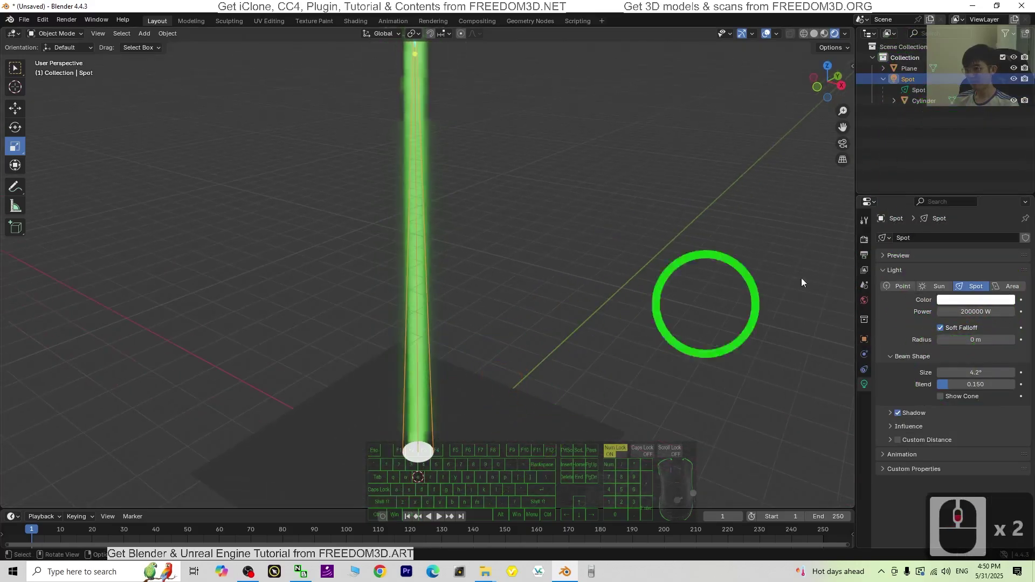
{"action": "left_click", "coordinate": [949, 300]}
{"action": "left_click_drag", "start_coordinate": [954, 181], "coordinate": [924, 148]}
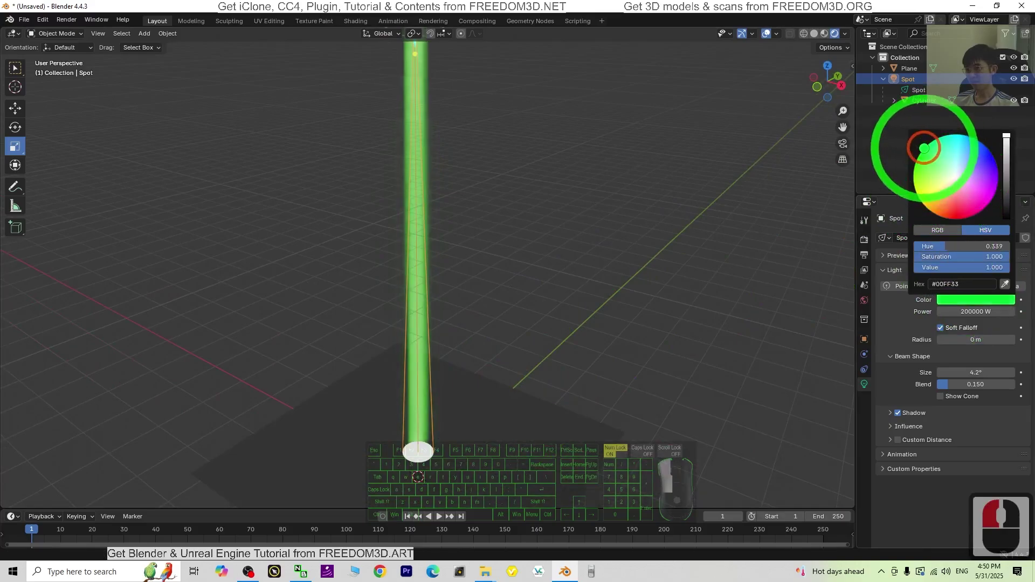
Try the spot light's power at 1000 W and 10000 W, comparing the light's circle on the plane.
{"action": "left_click", "coordinate": [979, 317]}
{"action": "type", "text": "1000 W"}
{"action": "key", "text": "Return"}
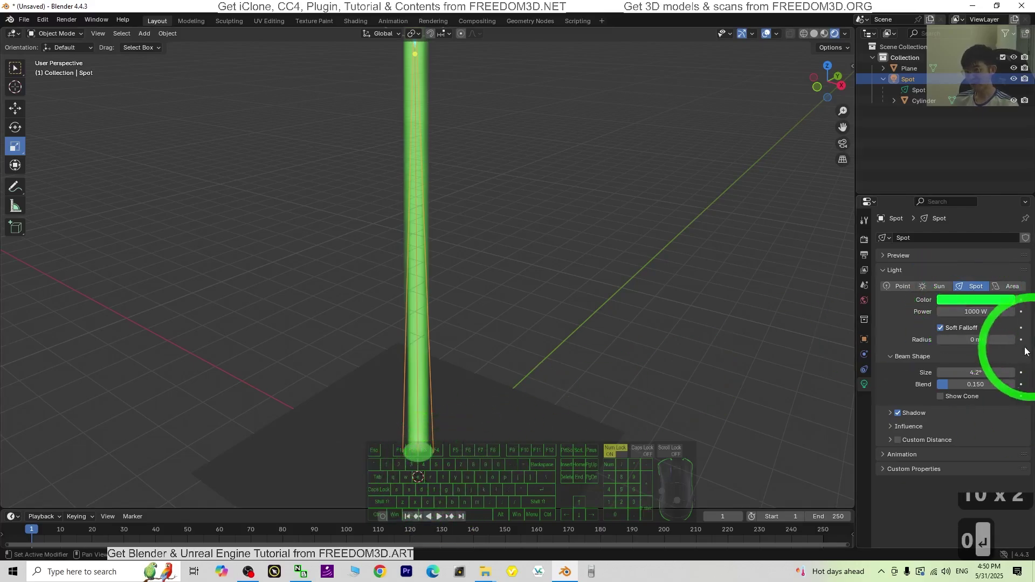
{"action": "left_click", "coordinate": [952, 312]}
{"action": "type", "text": "1000"}
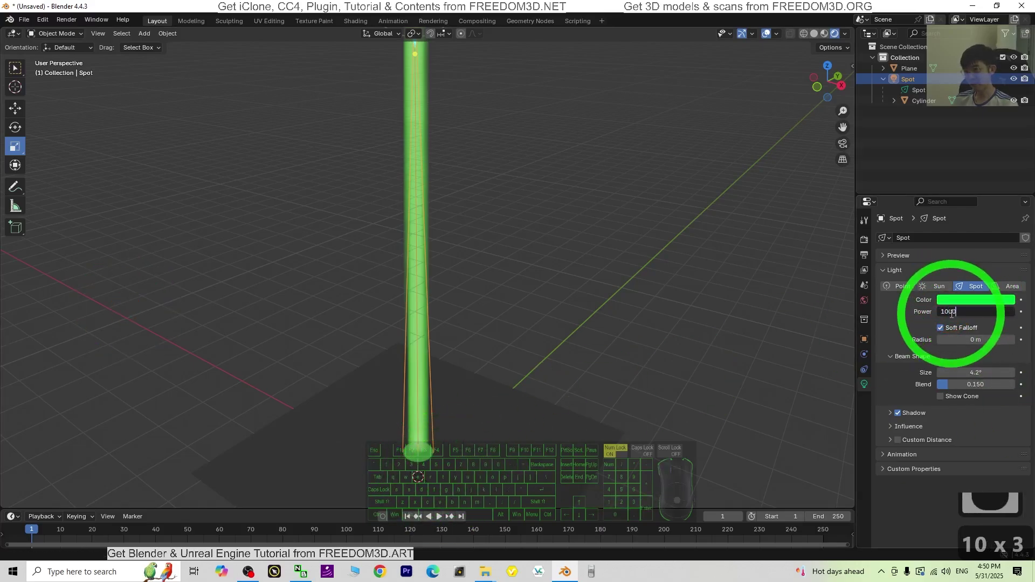
{"action": "type", "text": "0 W"}
{"action": "key", "text": "Return"}
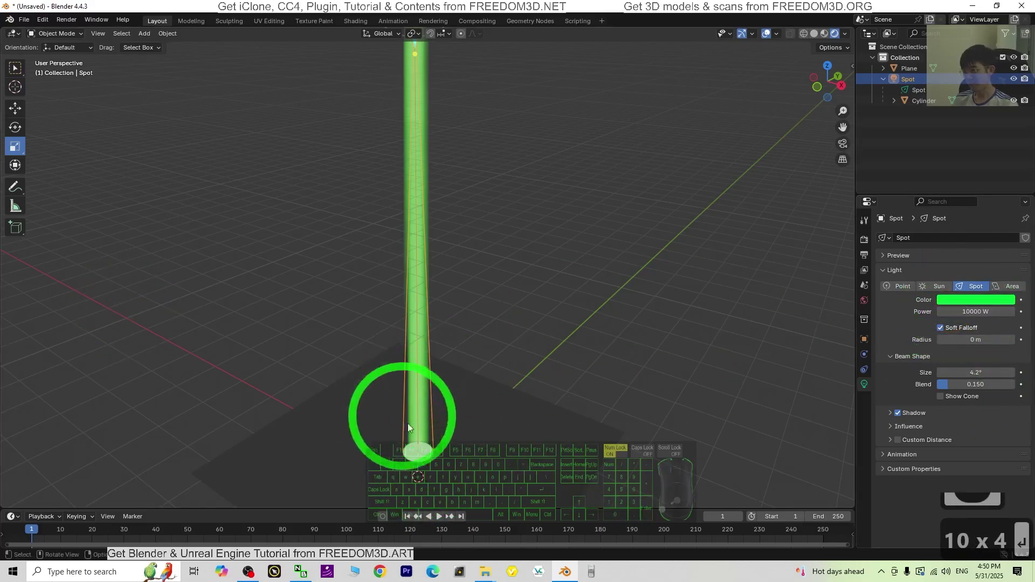
Set the spot light's power to 5000 W and check the beam from the light down to the plane.
{"action": "left_click", "coordinate": [976, 312]}
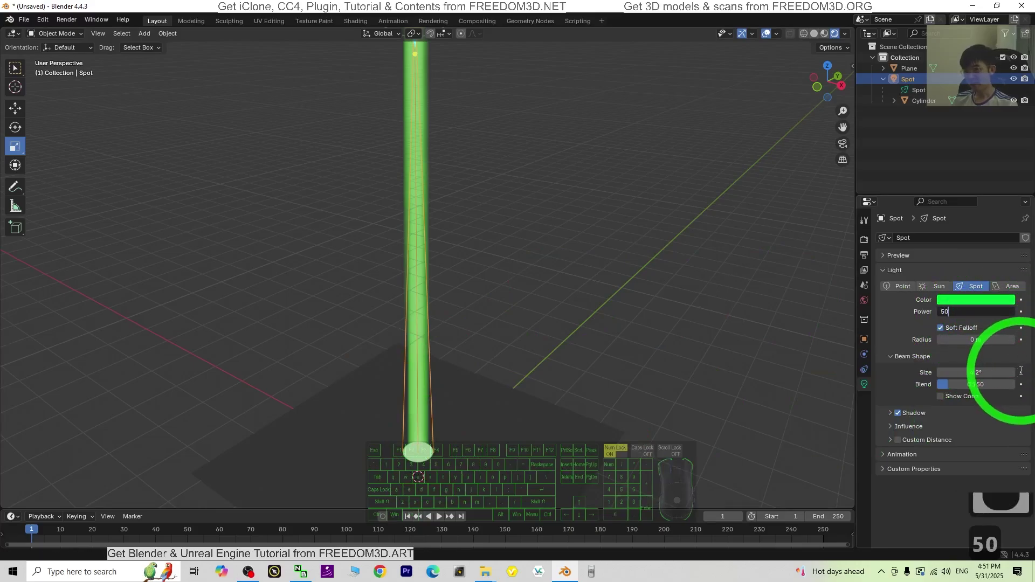
{"action": "key", "text": "Return"}
{"action": "middle_click_drag", "start_coordinate": [569, 393], "coordinate": [517, 202]}
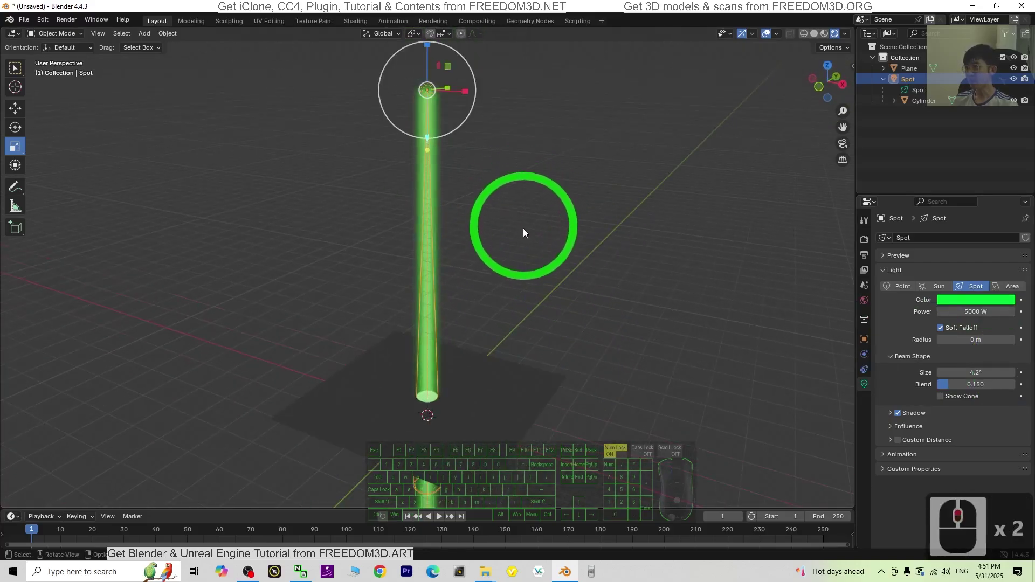
{"action": "scroll", "coordinate": [526, 232], "scroll_direction": "down", "scroll_amount": 2}
{"action": "scroll", "coordinate": [537, 253], "scroll_direction": "up", "scroll_amount": 2}
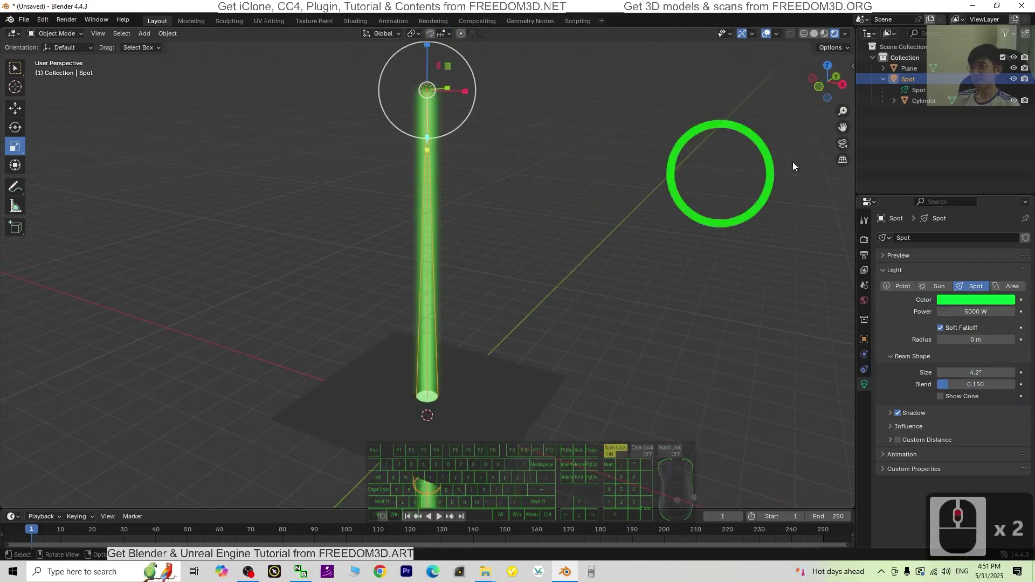
Try scaling the spot light, and undo the scaling.
{"action": "left_click", "coordinate": [919, 90]}
{"action": "key", "text": "s"}
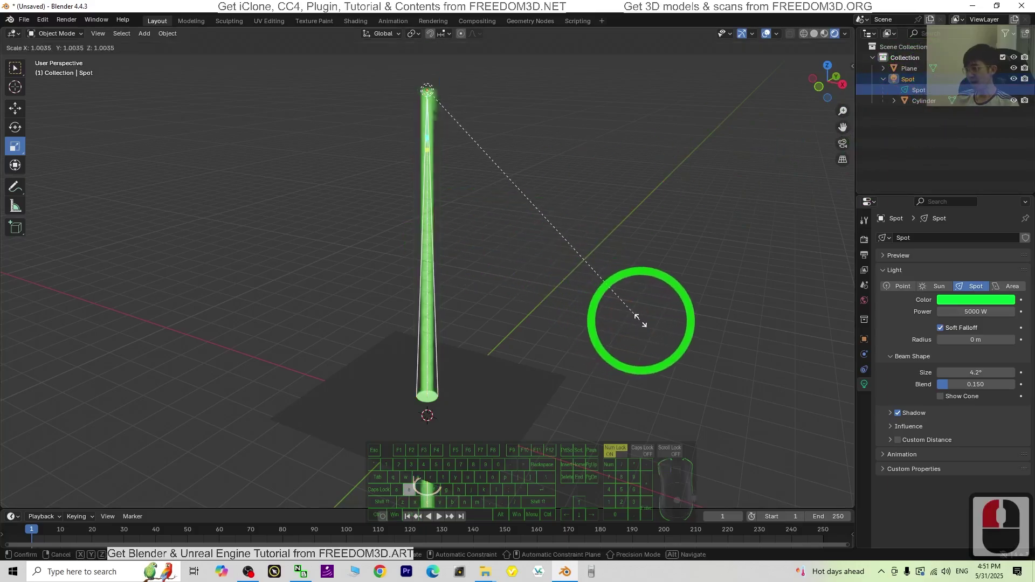
{"action": "left_click", "coordinate": [523, 257]}
{"action": "key", "text": "ctrl+z"}
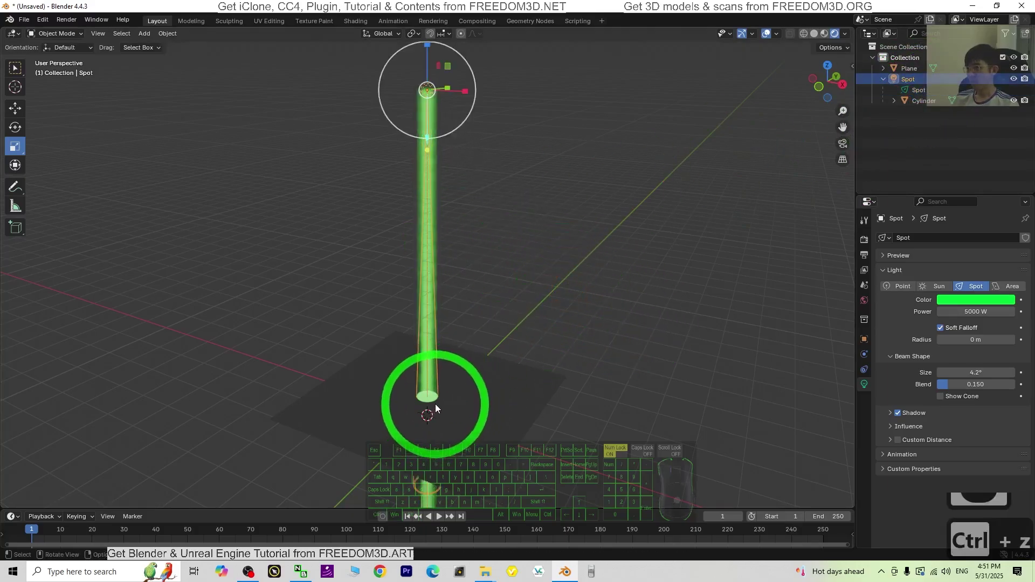
Narrow the spot light's beam shape size to 1.7°.
{"action": "left_click", "coordinate": [436, 408]}
{"action": "left_click", "coordinate": [437, 403]}
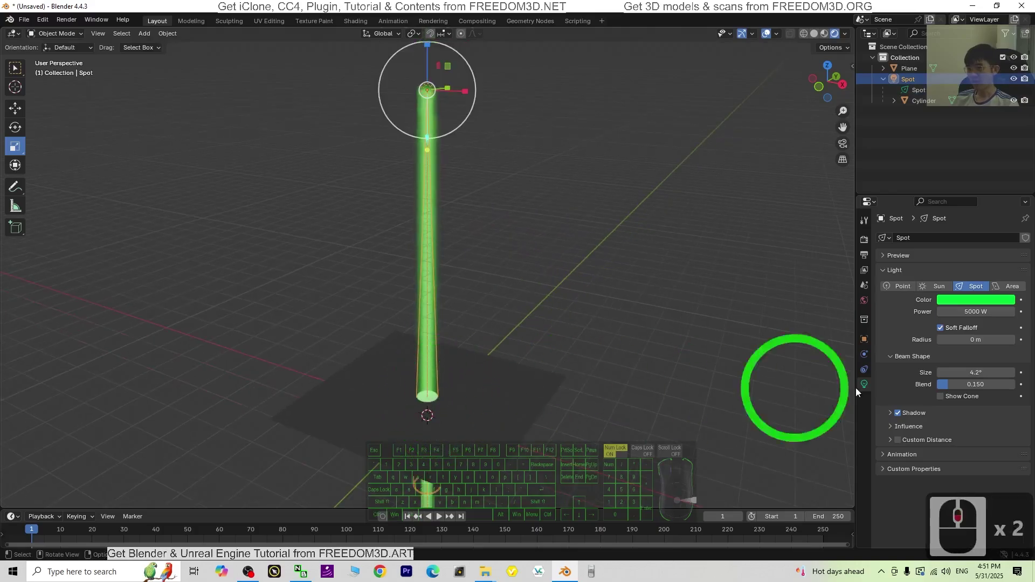
{"action": "left_click_drag", "start_coordinate": [971, 373], "coordinate": [357, 225]}
Scale the cylinder down across its X and Y axes so the beam gets thinner inside the narrow spot cone.
{"action": "left_click", "coordinate": [434, 199]}
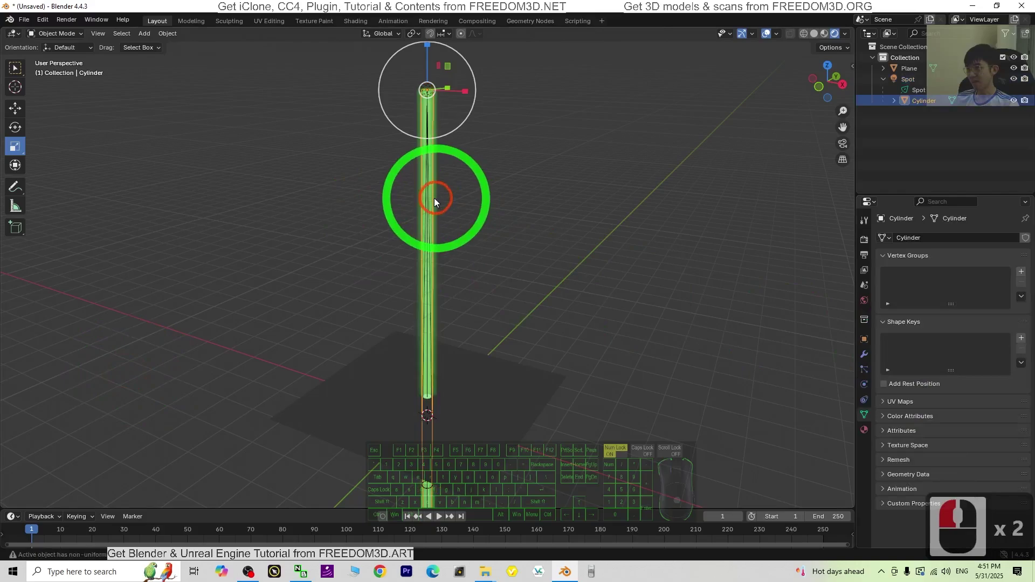
{"action": "middle_click_drag", "start_coordinate": [512, 127], "coordinate": [462, 137]}
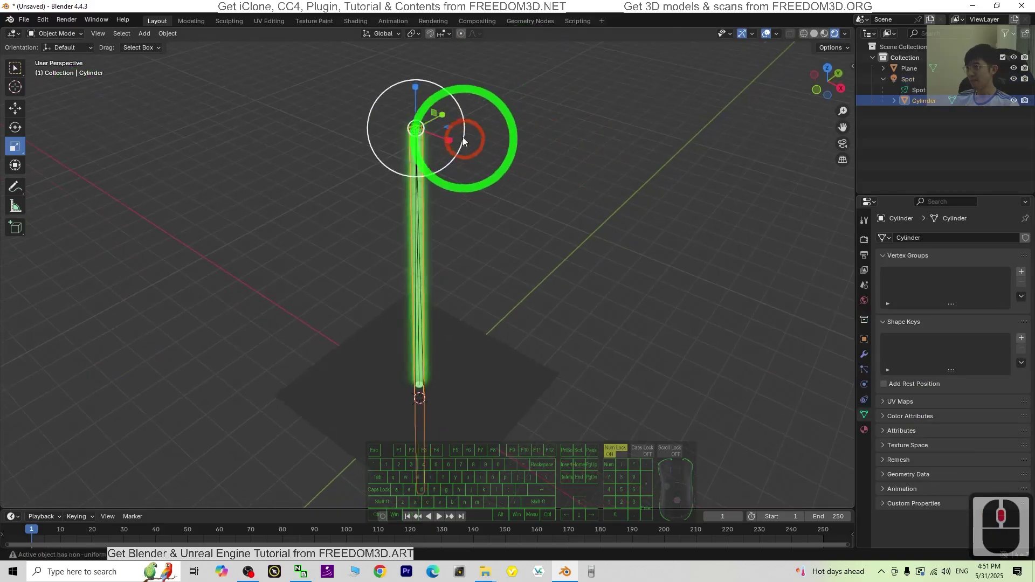
{"action": "left_click_drag", "start_coordinate": [449, 128], "coordinate": [423, 128]}
{"action": "scroll", "coordinate": [536, 338], "scroll_direction": "up", "scroll_amount": 3}
{"action": "left_click", "coordinate": [534, 350]}
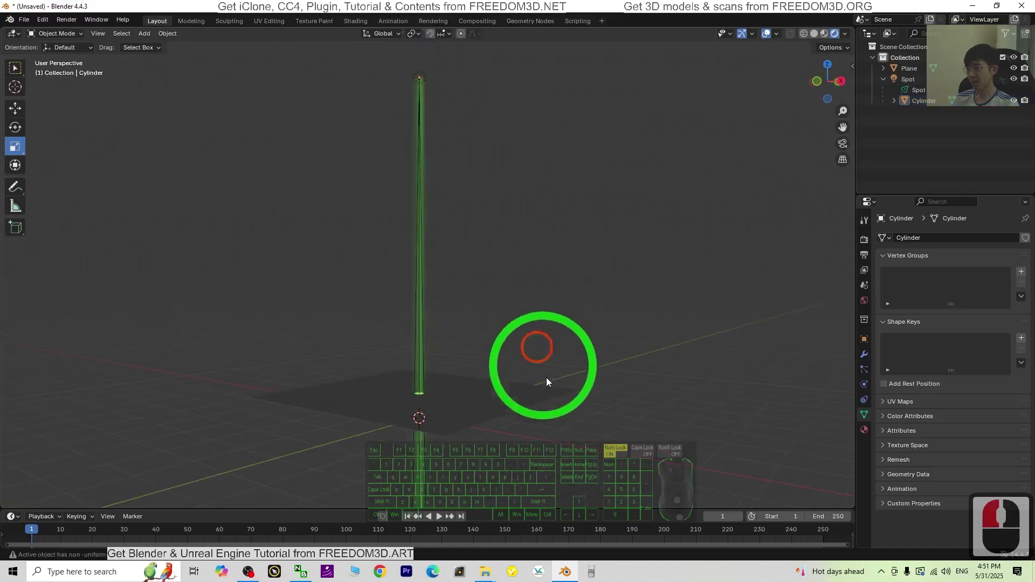
{"action": "scroll", "coordinate": [542, 401], "scroll_direction": "up", "scroll_amount": 3}
{"action": "middle_click_drag", "start_coordinate": [543, 401], "coordinate": [485, 335]}
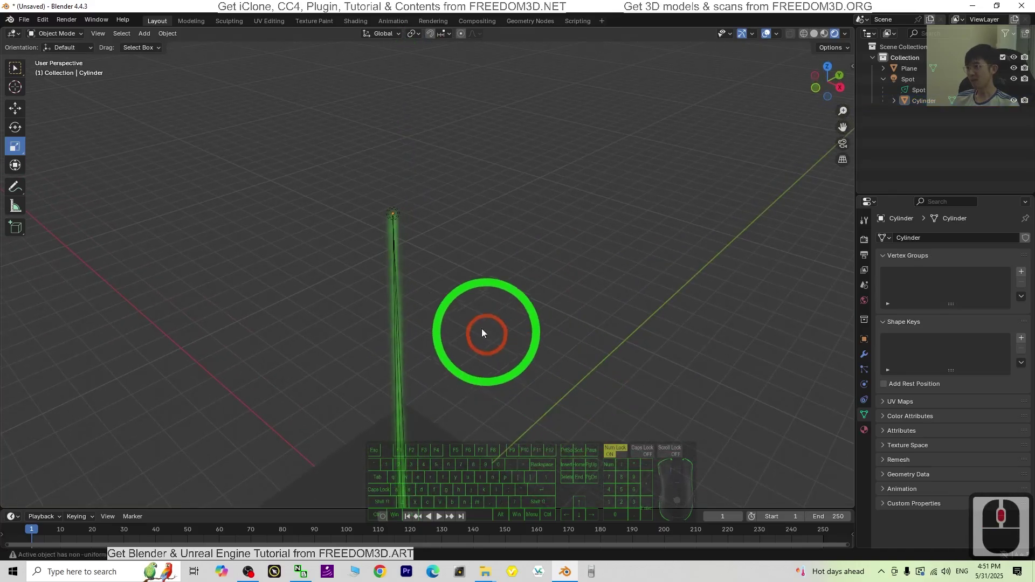
Tilt the spot light and its parented cylinder slightly off vertical with the Rotate tool.
{"action": "left_click", "coordinate": [943, 91]}
{"action": "middle_click_drag", "start_coordinate": [605, 399], "coordinate": [100, 216], "text": "shift"}
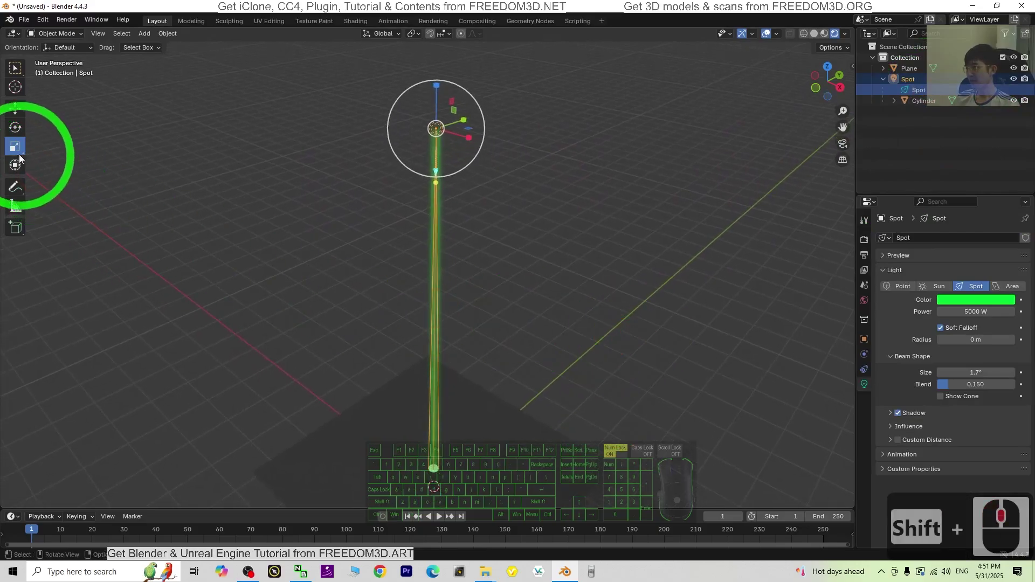
{"action": "left_click", "coordinate": [15, 126]}
{"action": "left_click_drag", "start_coordinate": [425, 120], "coordinate": [445, 93]}
{"action": "middle_click_drag", "start_coordinate": [445, 93], "coordinate": [533, 315]}
{"action": "scroll", "coordinate": [580, 365], "scroll_direction": "up", "scroll_amount": 3}
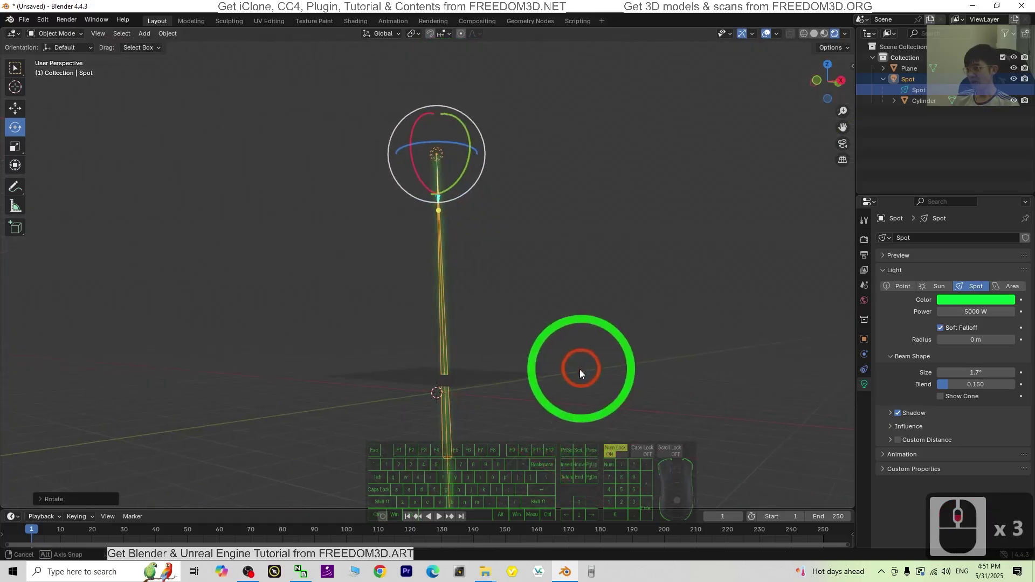
Lengthen the cylinder so it extends farther below the plane, using the Scale tool with Local orientation.
{"action": "left_click", "coordinate": [450, 467]}
{"action": "scroll", "coordinate": [517, 485], "scroll_direction": "down", "scroll_amount": 5}
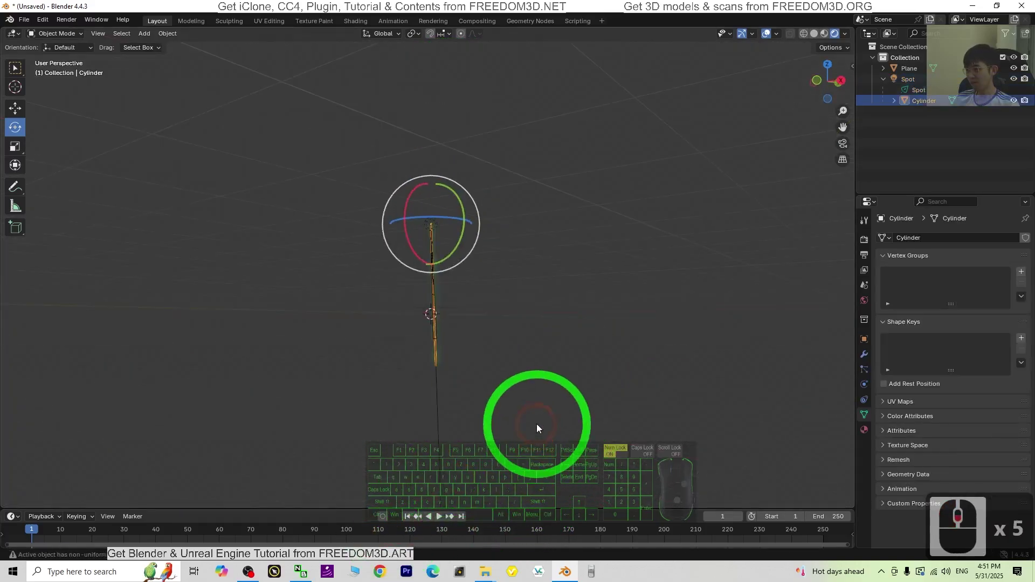
{"action": "scroll", "coordinate": [517, 415], "scroll_direction": "up", "scroll_amount": 3}
{"action": "middle_click_drag", "start_coordinate": [439, 414], "coordinate": [518, 399]}
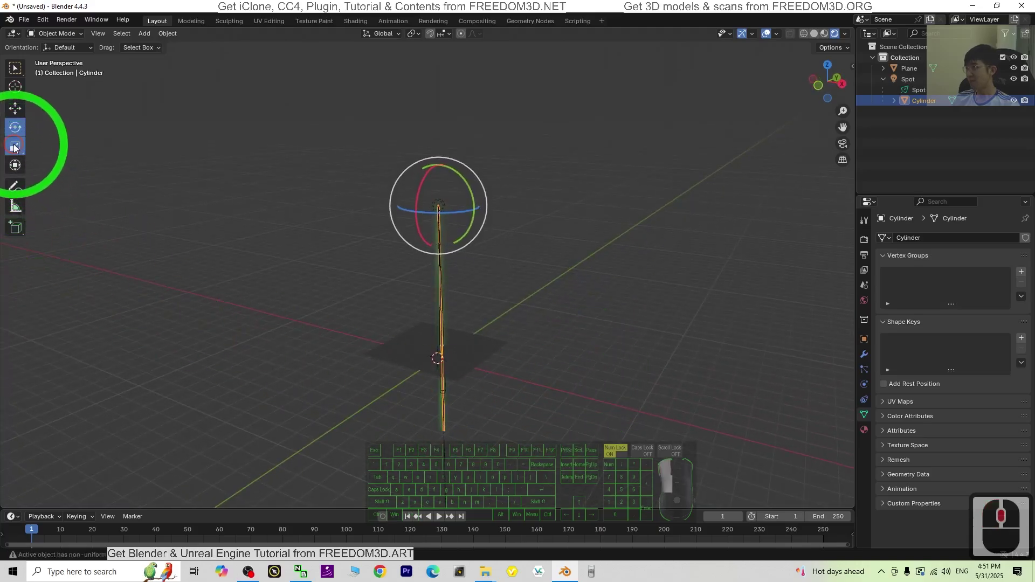
{"action": "left_click", "coordinate": [15, 147]}
{"action": "scroll", "coordinate": [567, 364], "scroll_direction": "up", "scroll_amount": 2}
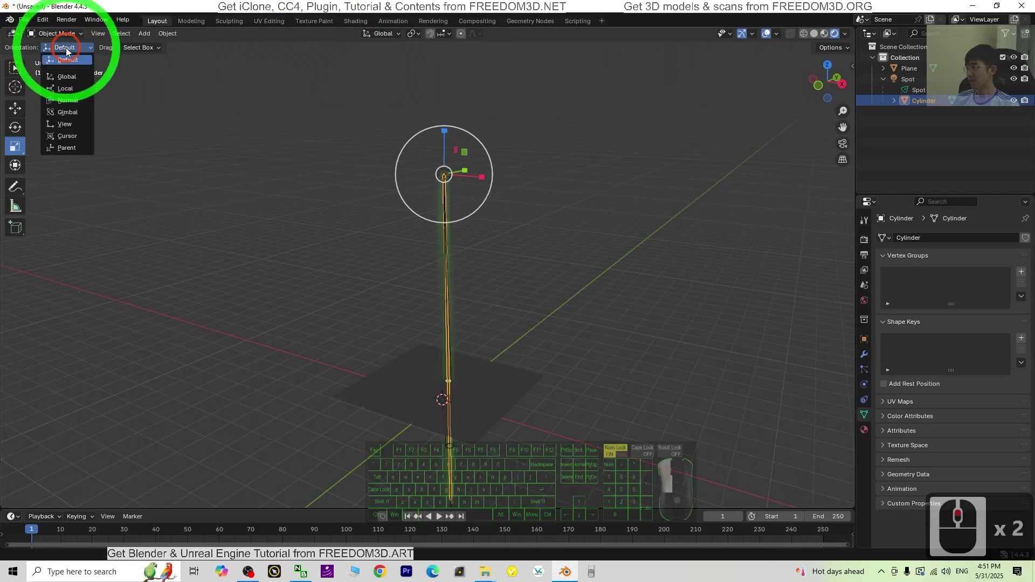
{"action": "left_click", "coordinate": [65, 88]}
{"action": "left_click_drag", "start_coordinate": [459, 153], "coordinate": [578, 493]}
{"action": "scroll", "coordinate": [433, 167], "scroll_direction": "down", "scroll_amount": 4}
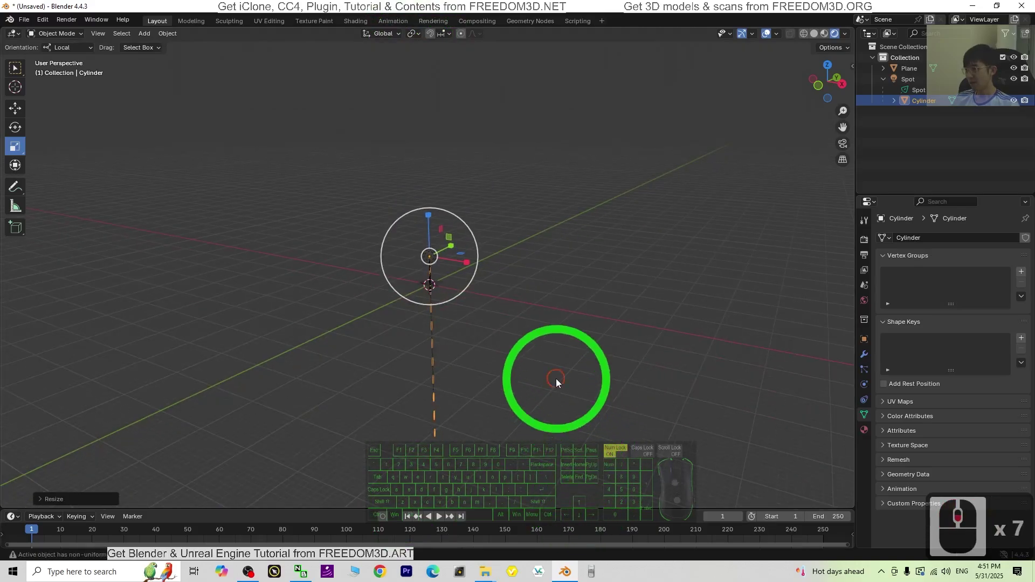
{"action": "left_click", "coordinate": [559, 412]}
{"action": "middle_click_drag", "start_coordinate": [559, 411], "coordinate": [554, 351]}
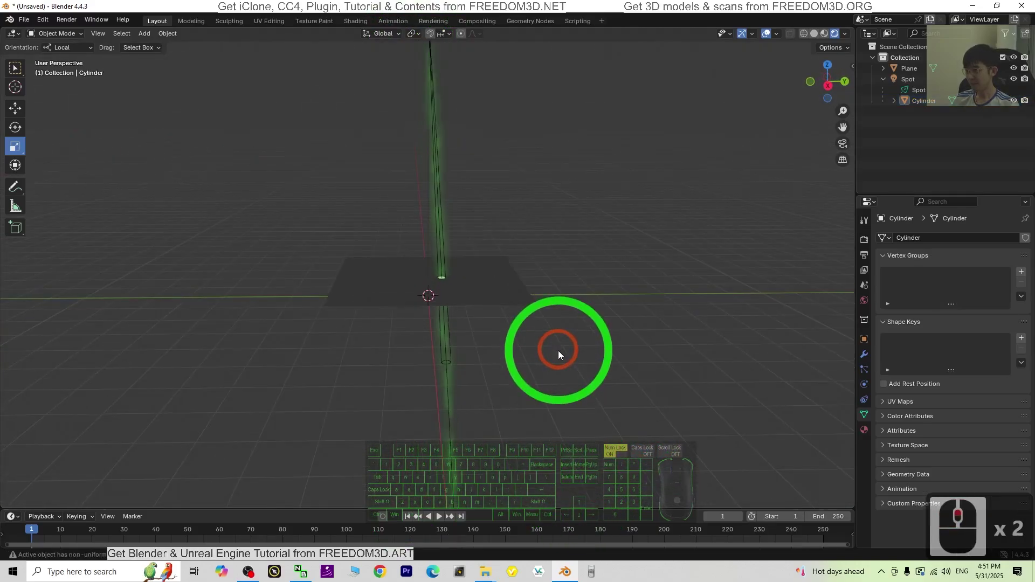
Thicken the cylinder by scaling it on its local X and Y axes only, leaving Z out.
{"action": "scroll", "coordinate": [559, 342], "scroll_direction": "up", "scroll_amount": 6}
{"action": "scroll", "coordinate": [573, 400], "scroll_direction": "down", "scroll_amount": 2}
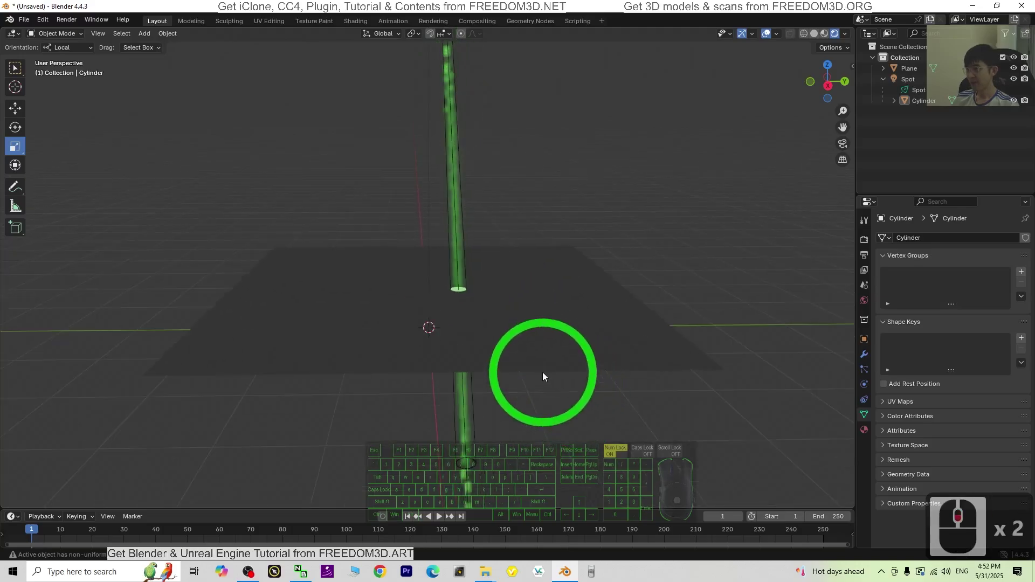
{"action": "left_click", "coordinate": [465, 405]}
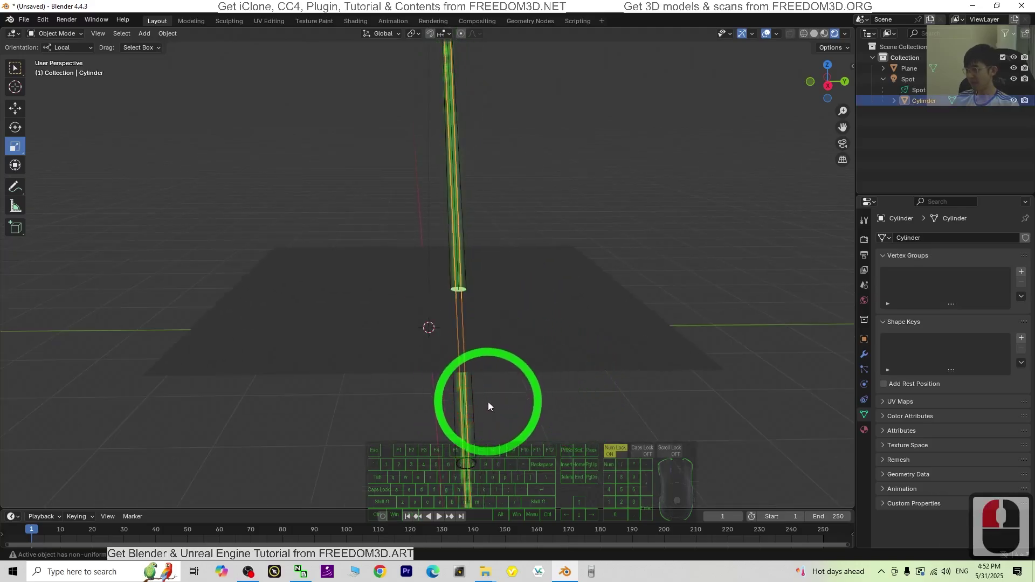
{"action": "left_click", "coordinate": [18, 146]}
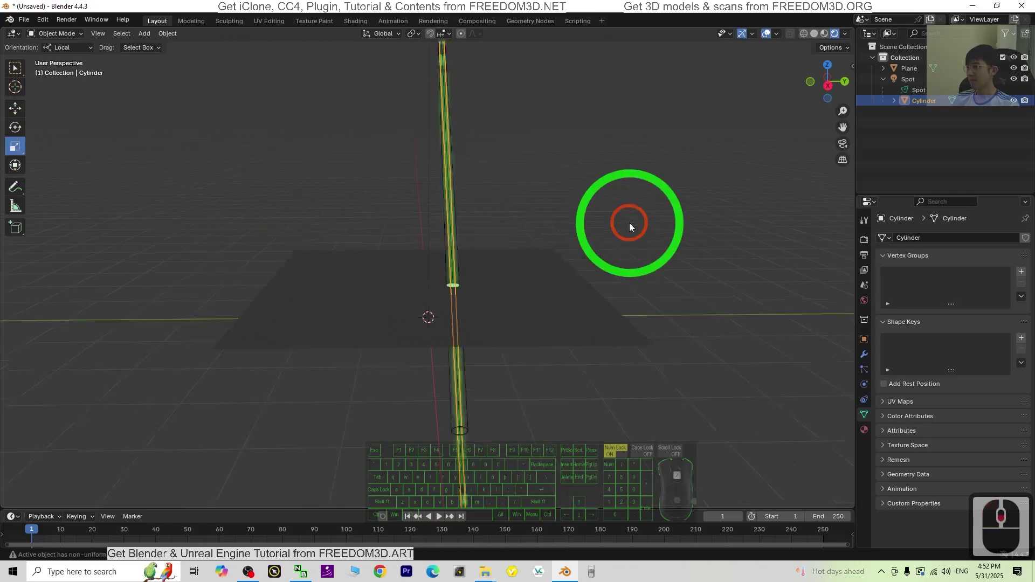
{"action": "scroll", "coordinate": [629, 231], "scroll_direction": "down", "scroll_amount": 2}
{"action": "middle_click_drag", "start_coordinate": [626, 280], "coordinate": [551, 238], "text": "shift"}
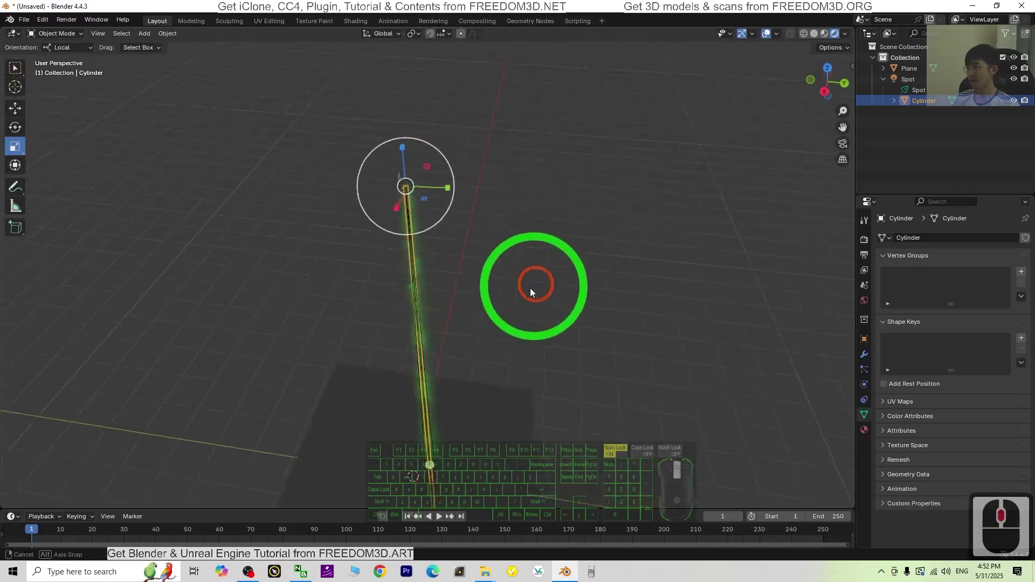
{"action": "scroll", "coordinate": [474, 259], "scroll_direction": "down", "scroll_amount": 2}
{"action": "key", "text": "s"}
{"action": "key", "text": "shift+z"}
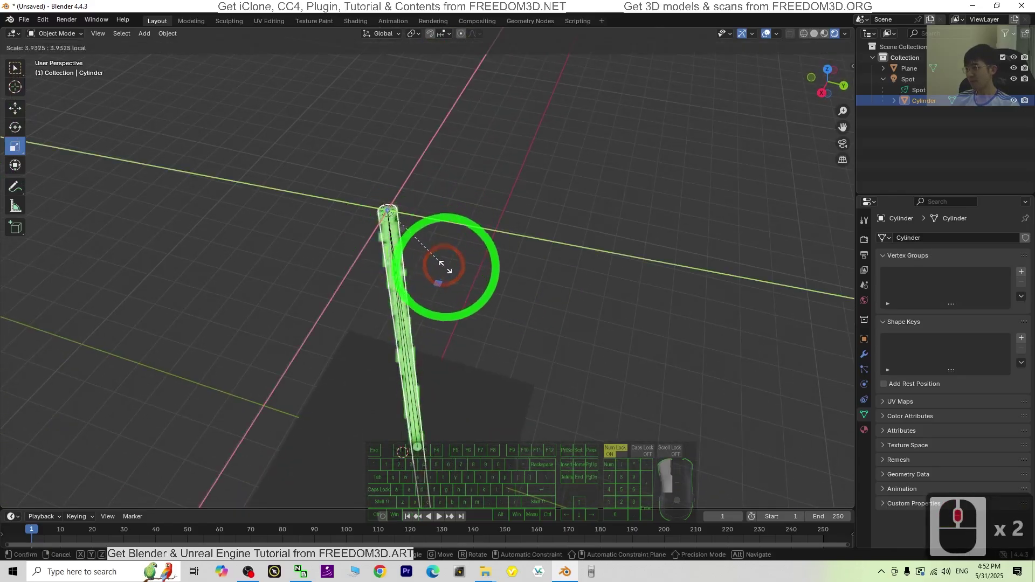
{"action": "left_click", "coordinate": [412, 231]}
{"action": "middle_click_drag", "start_coordinate": [620, 405], "coordinate": [592, 419]}
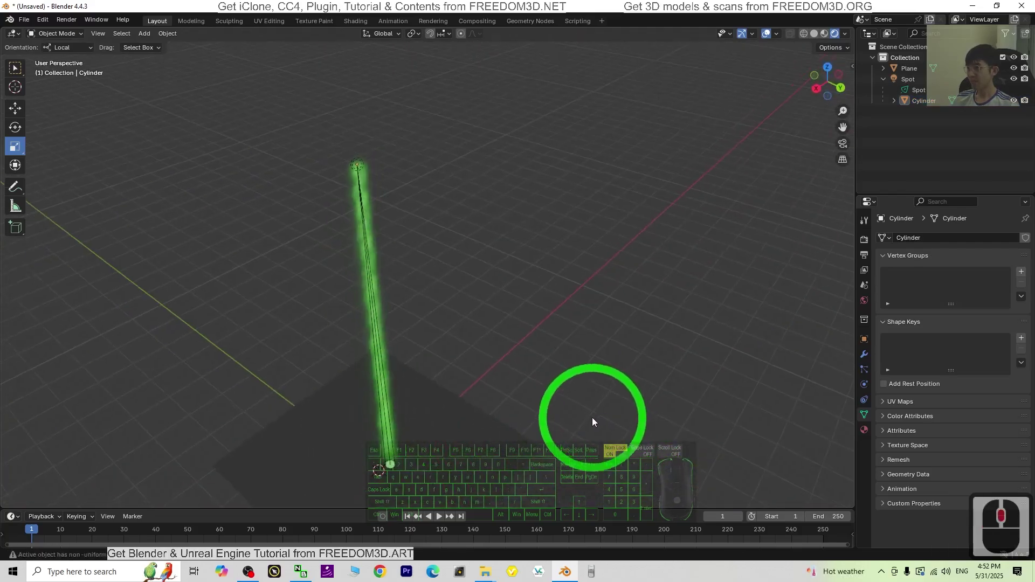
Rotate the spot light further so the beam slants across the plane, and inspect where it lands.
{"action": "left_click", "coordinate": [920, 91]}
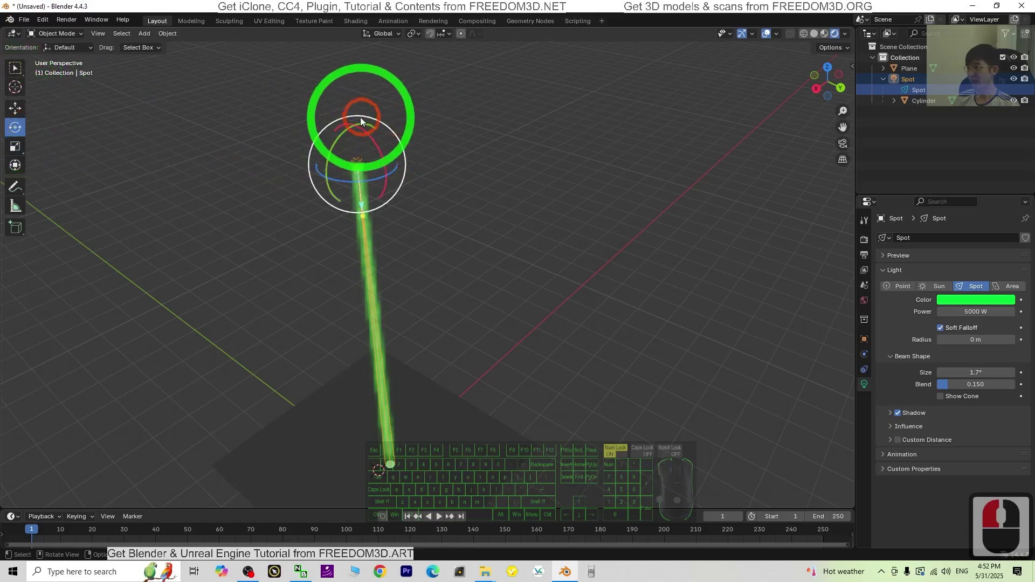
{"action": "left_click_drag", "start_coordinate": [344, 133], "coordinate": [497, 325]}
{"action": "scroll", "coordinate": [507, 410], "scroll_direction": "up", "scroll_amount": 3}
{"action": "scroll", "coordinate": [551, 262], "scroll_direction": "up", "scroll_amount": 1}
{"action": "scroll", "coordinate": [451, 427], "scroll_direction": "up", "scroll_amount": 1}
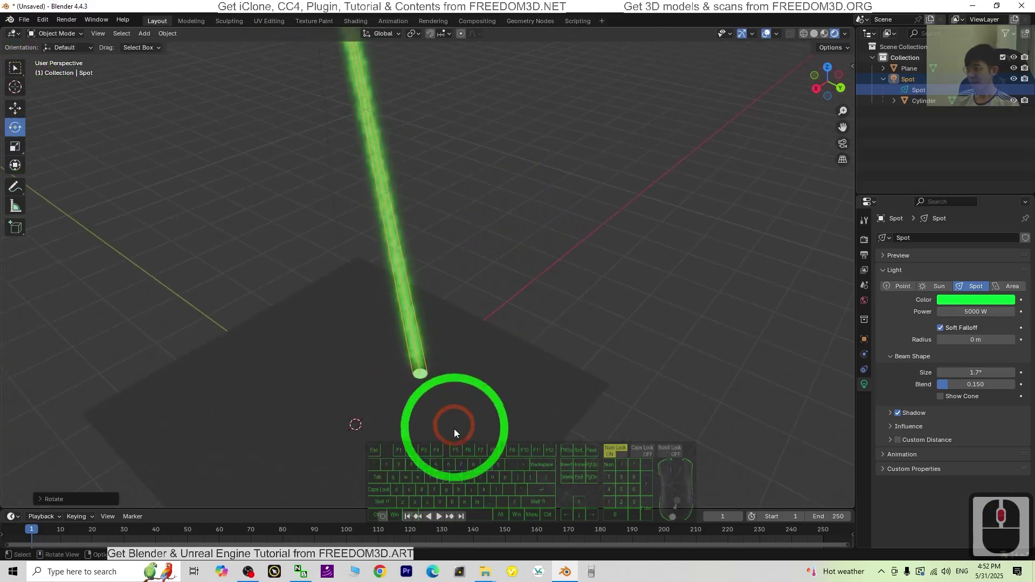
{"action": "scroll", "coordinate": [394, 485], "scroll_direction": "up", "scroll_amount": 1}
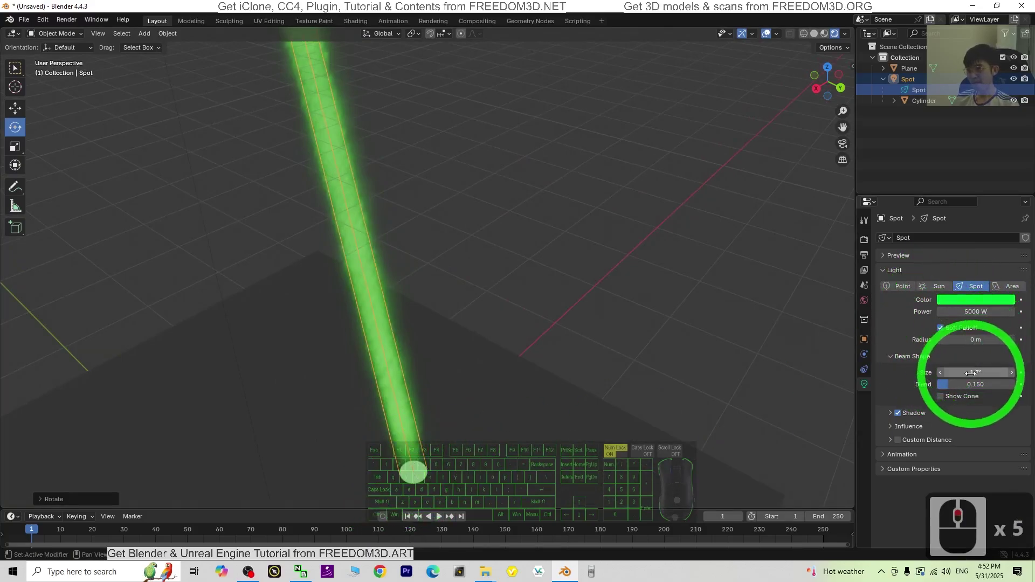
Widen the spot light's beam shape size to 2.5° and check it along the beam.
{"action": "left_click_drag", "start_coordinate": [972, 373], "coordinate": [155, 379]}
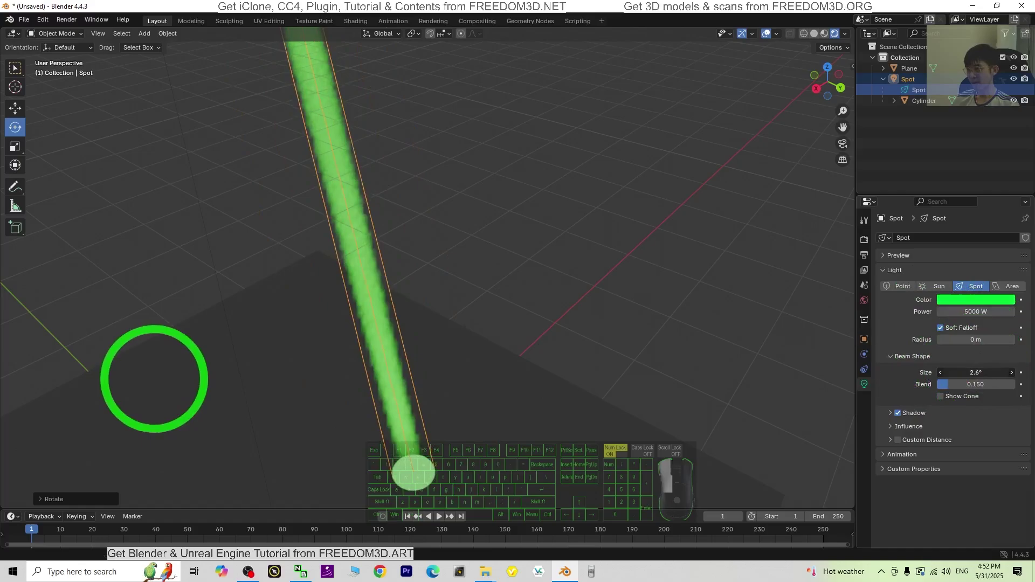
{"action": "scroll", "coordinate": [562, 324], "scroll_direction": "down", "scroll_amount": 5}
{"action": "middle_click_drag", "start_coordinate": [561, 332], "coordinate": [582, 439], "text": "shift"}
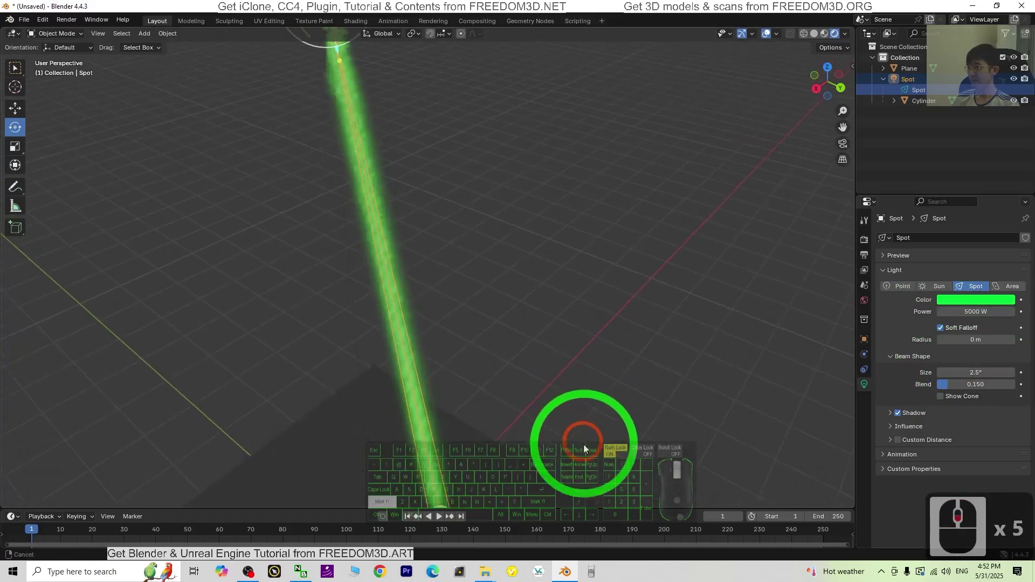
Rotate the spot light so the attached beam swings well out past the plane, and inspect its far end.
{"action": "left_click", "coordinate": [904, 101]}
{"action": "scroll", "coordinate": [755, 172], "scroll_direction": "down", "scroll_amount": 2}
{"action": "left_click", "coordinate": [917, 89]}
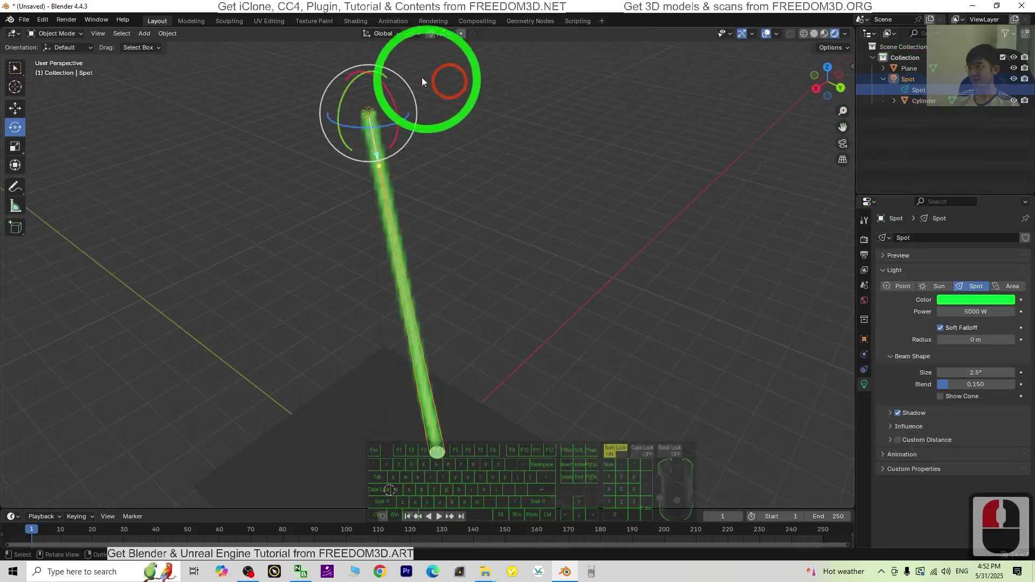
{"action": "left_click_drag", "start_coordinate": [351, 84], "coordinate": [334, 107]}
{"action": "scroll", "coordinate": [687, 228], "scroll_direction": "up", "scroll_amount": 3}
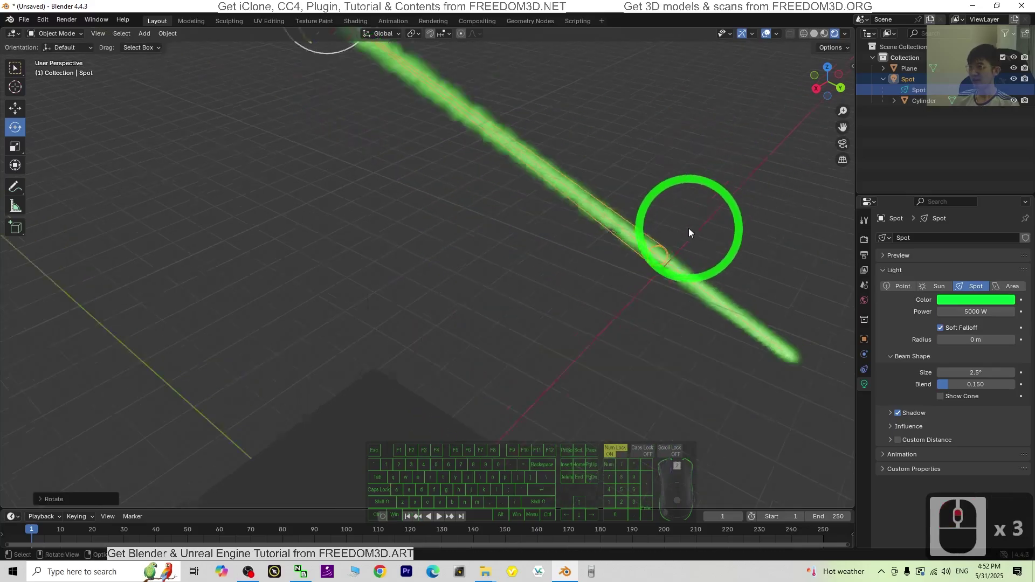
Rotate the spot light back by about 67° so the beam passes down through the plane again.
{"action": "scroll", "coordinate": [691, 229], "scroll_direction": "down", "scroll_amount": 8}
{"action": "middle_click_drag", "start_coordinate": [756, 241], "coordinate": [718, 291]}
{"action": "left_click_drag", "start_coordinate": [417, 171], "coordinate": [711, 238]}
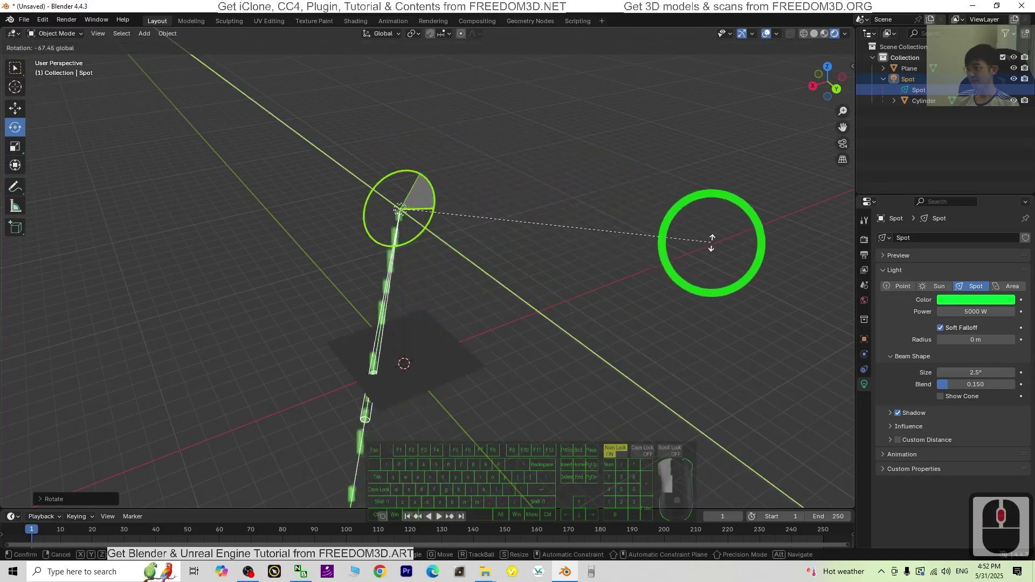
Raise the spot light's beam shape blend to 1.000 to soften the edge of its light on the plane.
{"action": "scroll", "coordinate": [378, 422], "scroll_direction": "up", "scroll_amount": 8}
{"action": "middle_click_drag", "start_coordinate": [382, 429], "coordinate": [235, 478], "text": "shift"}
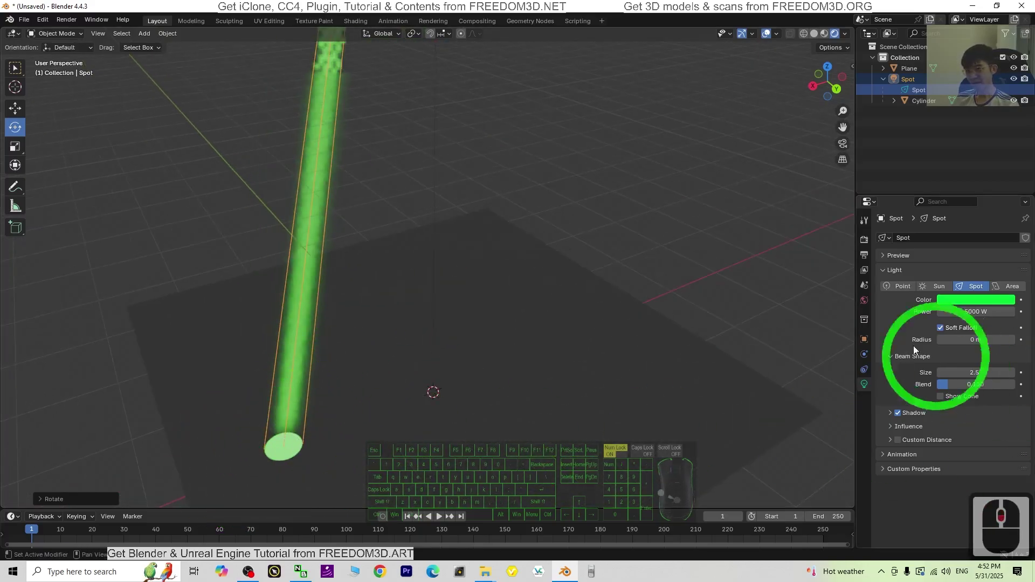
{"action": "left_click_drag", "start_coordinate": [948, 388], "coordinate": [210, 385]}
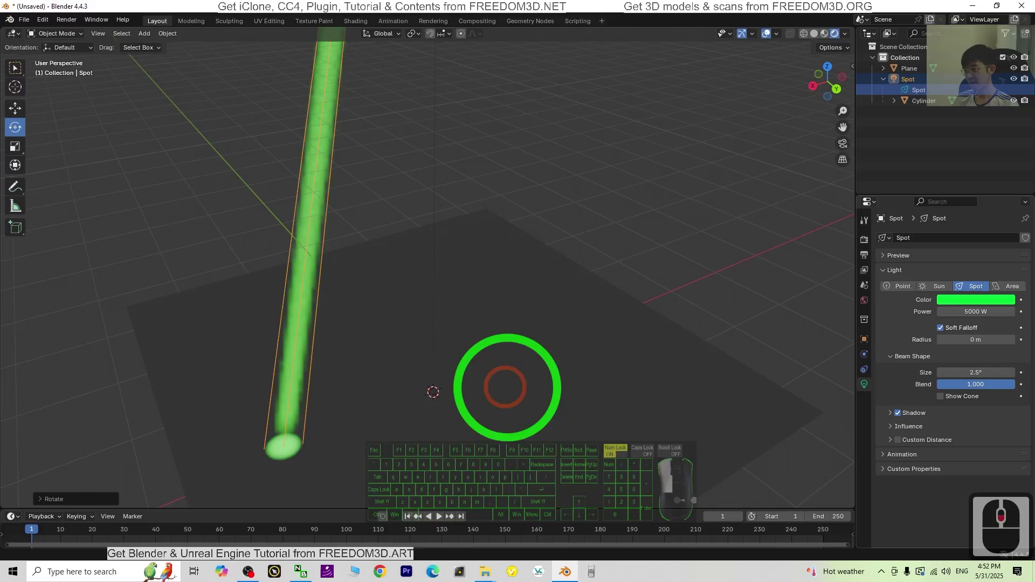
Try several radius values for the spot light and settle on 1.2 m.
{"action": "left_click_drag", "start_coordinate": [507, 387], "coordinate": [930, 337]}
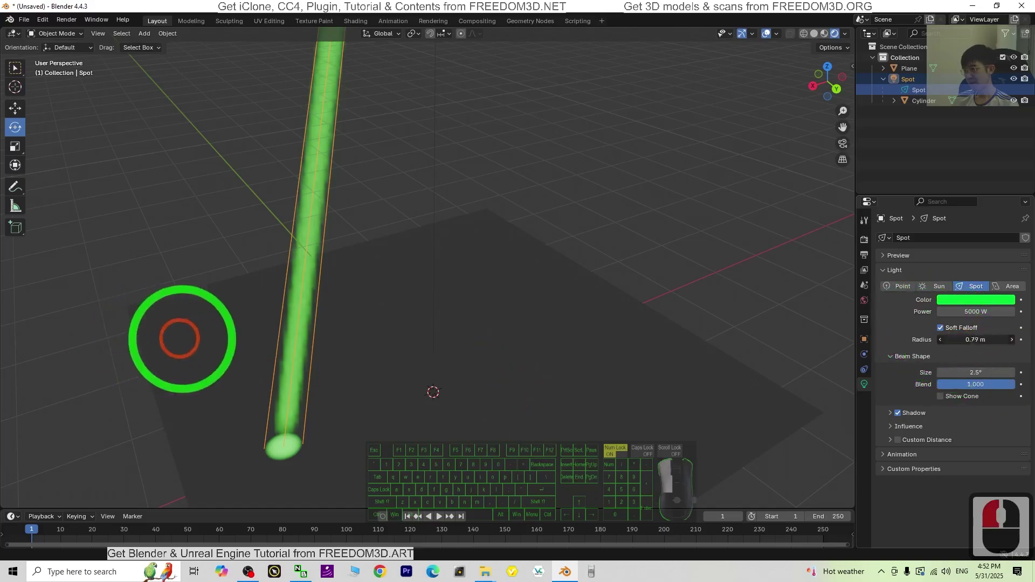
{"action": "left_click_drag", "start_coordinate": [268, 356], "coordinate": [427, 364]}
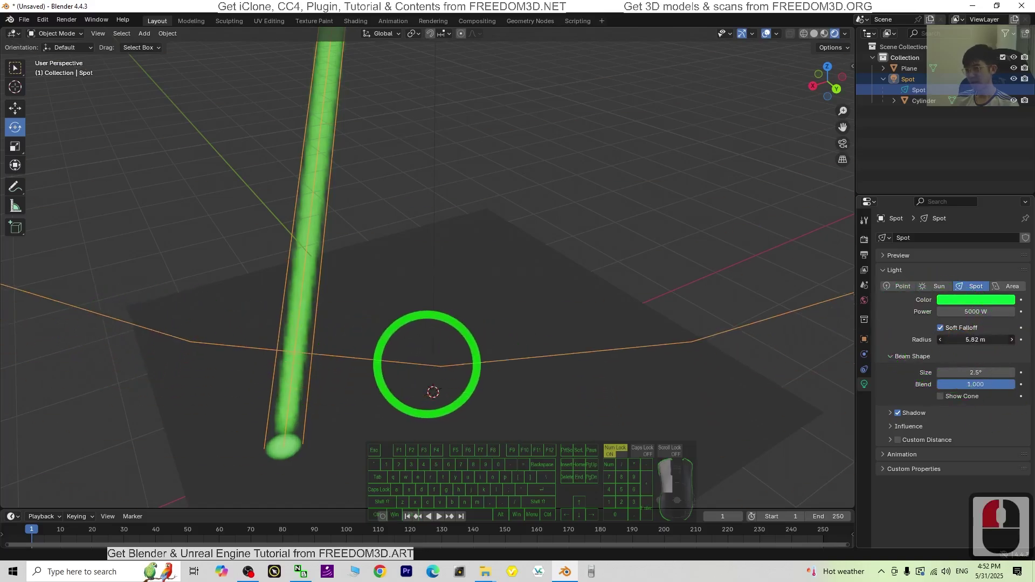
{"action": "left_click_drag", "start_coordinate": [156, 335], "coordinate": [858, 322]}
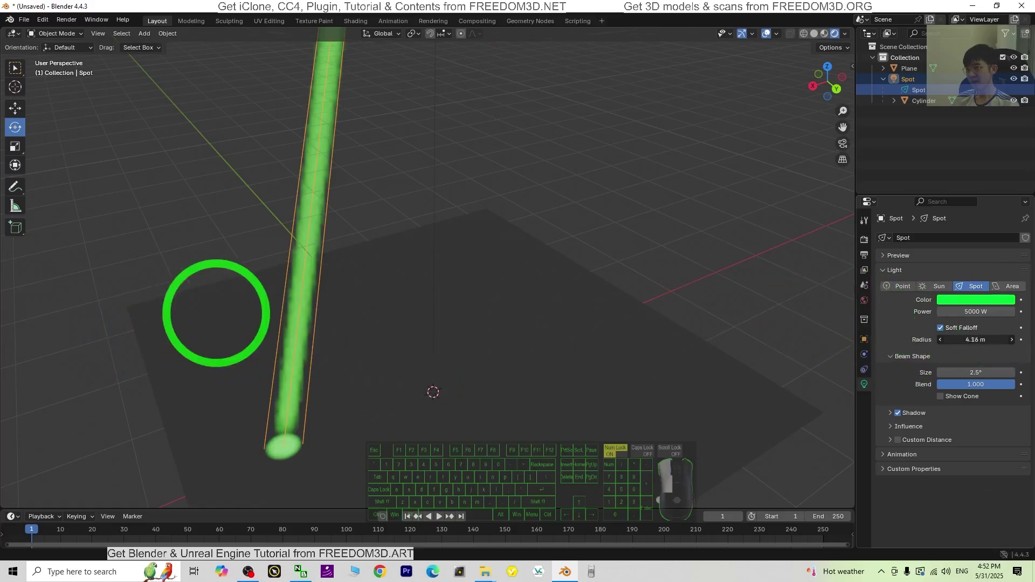
{"action": "left_click_drag", "start_coordinate": [216, 312], "coordinate": [1016, 302]}
{"action": "scroll", "coordinate": [586, 252], "scroll_direction": "down", "scroll_amount": 20}
{"action": "scroll", "coordinate": [589, 261], "scroll_direction": "up", "scroll_amount": 7}
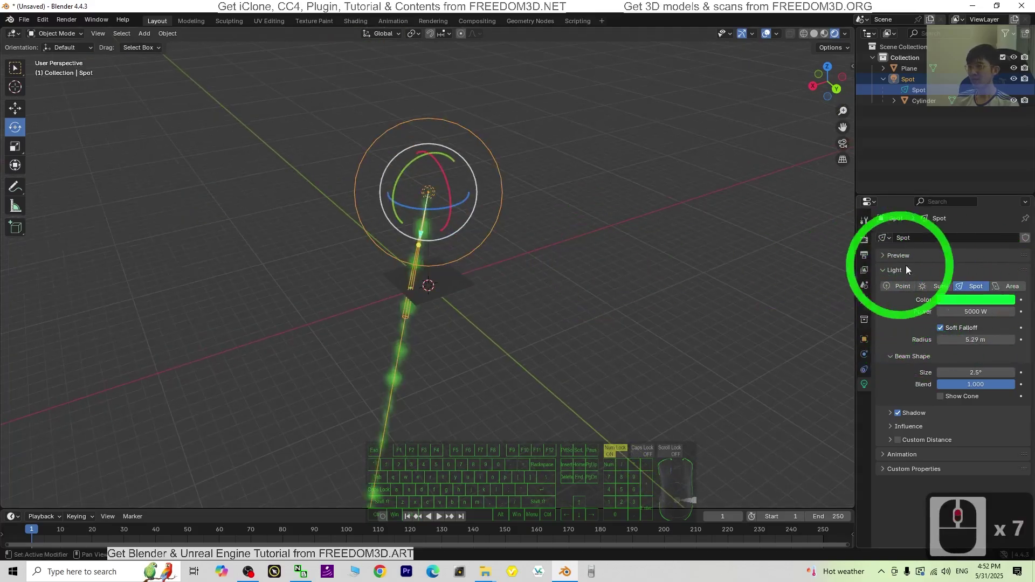
{"action": "left_click_drag", "start_coordinate": [973, 340], "coordinate": [878, 332]}
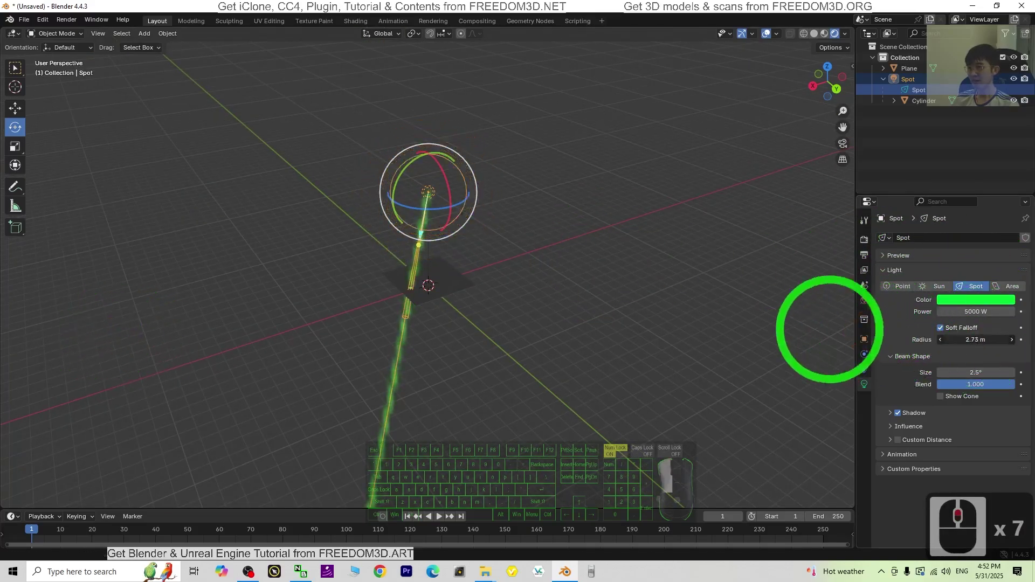
{"action": "left_click_drag", "start_coordinate": [774, 323], "coordinate": [700, 315]}
{"action": "scroll", "coordinate": [453, 292], "scroll_direction": "up", "scroll_amount": 5}
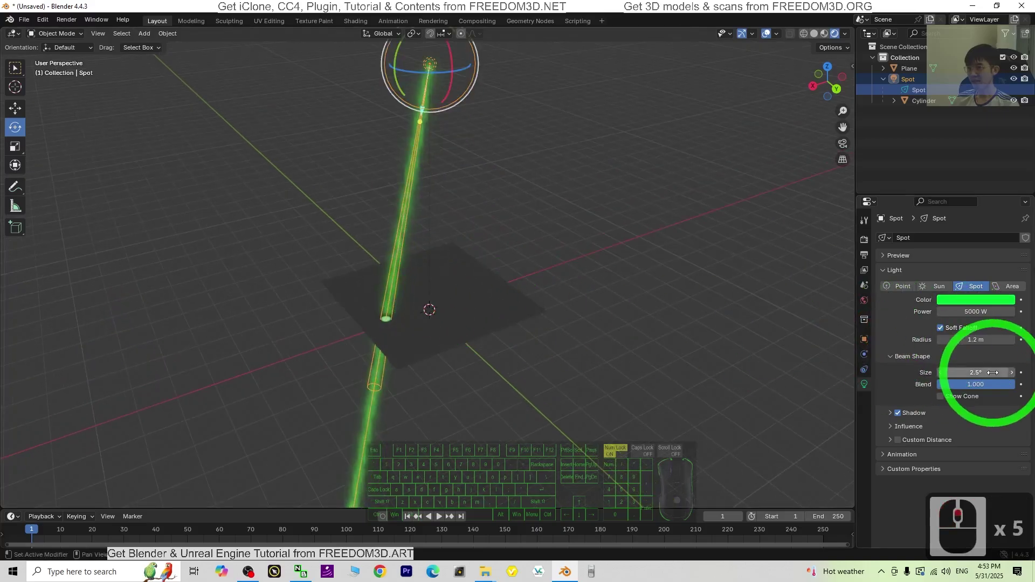
Widen the spot light's beam shape size to 6.7° and check the lit circle on the plane.
{"action": "left_click_drag", "start_coordinate": [967, 372], "coordinate": [164, 359]}
{"action": "scroll", "coordinate": [422, 364], "scroll_direction": "up", "scroll_amount": 4}
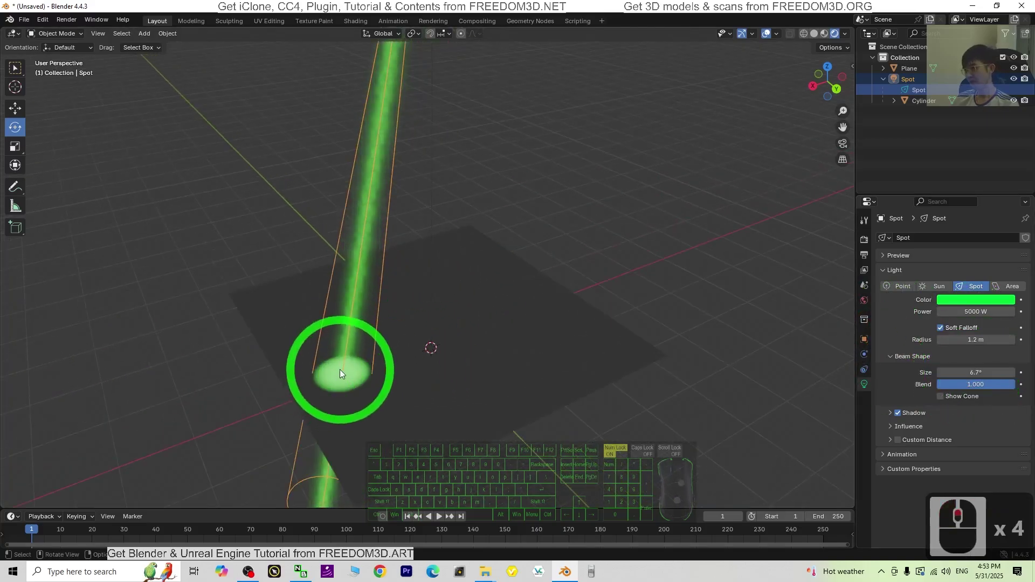
{"action": "scroll", "coordinate": [341, 370], "scroll_direction": "down", "scroll_amount": 2}
Rotate the spot light slightly with its cylinder so the beam hits a different place on the plane.
{"action": "middle_click_drag", "start_coordinate": [588, 200], "coordinate": [581, 375], "text": "shift"}
{"action": "left_click_drag", "start_coordinate": [444, 160], "coordinate": [428, 177]}
{"action": "middle_click_drag", "start_coordinate": [486, 309], "coordinate": [472, 429]}
{"action": "scroll", "coordinate": [472, 430], "scroll_direction": "up", "scroll_amount": 4}
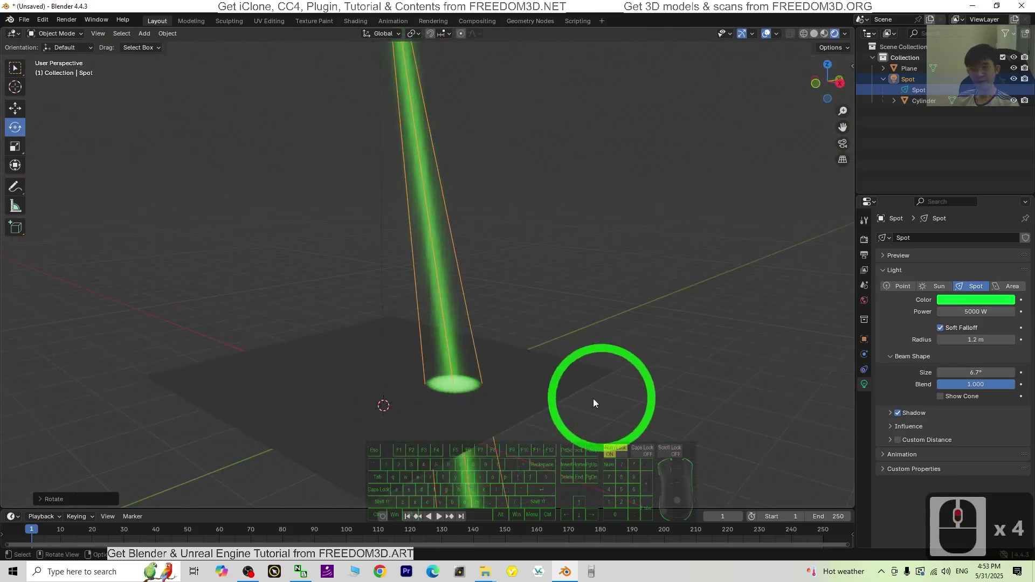
Examine the beam and its lit spot on the plane from several angles and distances.
{"action": "middle_click_drag", "start_coordinate": [635, 323], "coordinate": [529, 363]}
{"action": "scroll", "coordinate": [638, 324], "scroll_direction": "up", "scroll_amount": 3}
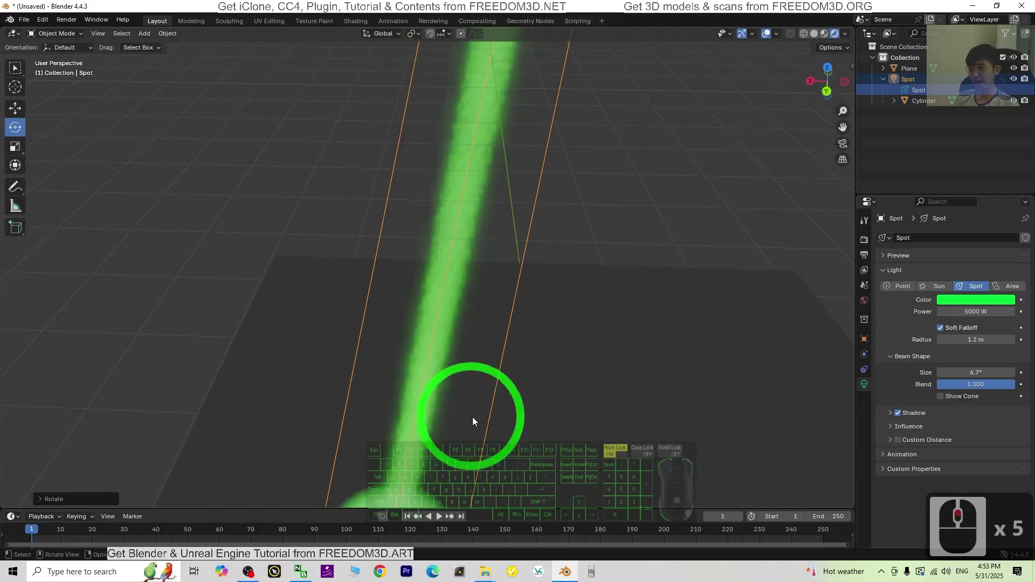
{"action": "scroll", "coordinate": [473, 419], "scroll_direction": "down", "scroll_amount": 3}
{"action": "middle_click_drag", "start_coordinate": [598, 408], "coordinate": [579, 361]}
{"action": "scroll", "coordinate": [408, 392], "scroll_direction": "down", "scroll_amount": 5}
{"action": "scroll", "coordinate": [473, 376], "scroll_direction": "down", "scroll_amount": 4}
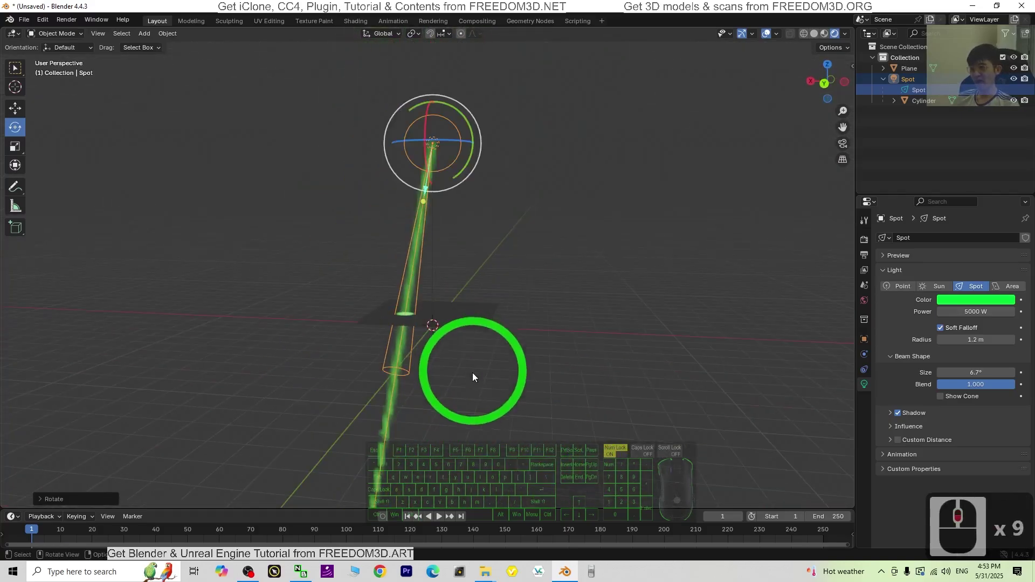
{"action": "scroll", "coordinate": [519, 278], "scroll_direction": "up", "scroll_amount": 6}
{"action": "middle_click_drag", "start_coordinate": [447, 389], "coordinate": [646, 437]}
Change the spot light's color to blue.
{"action": "left_click", "coordinate": [949, 300]}
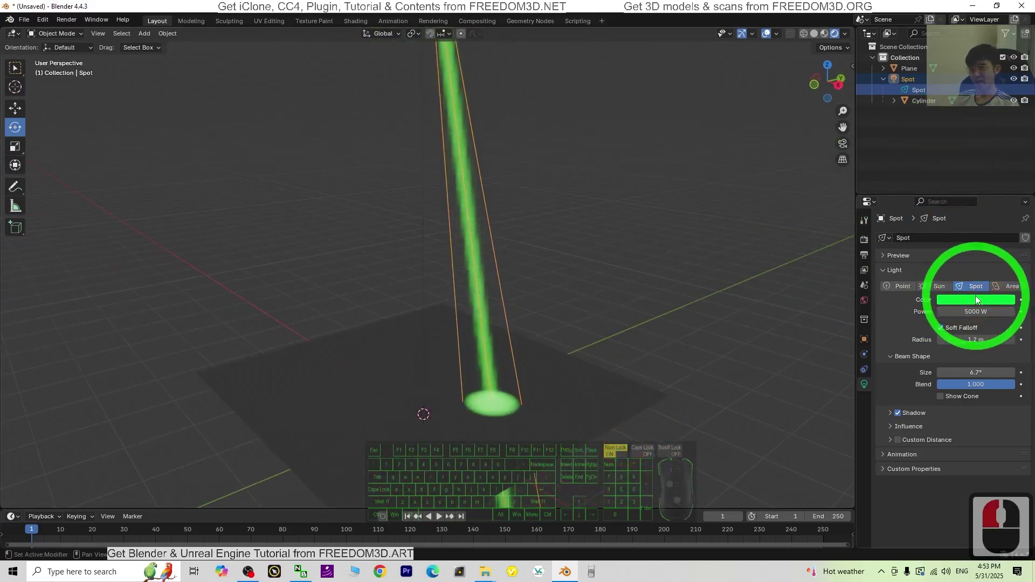
{"action": "left_click", "coordinate": [975, 300]}
{"action": "left_click_drag", "start_coordinate": [959, 176], "coordinate": [978, 140]}
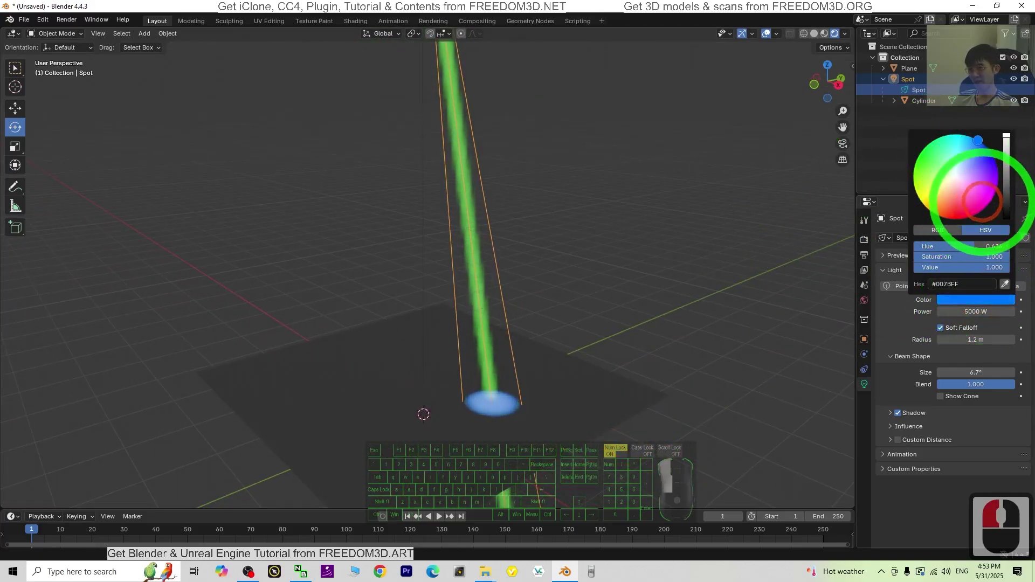
Change the Emission Color of the cylinder's Principled Volume node to cyan in the Shading workspace, and return to the Layout workspace.
{"action": "left_click", "coordinate": [471, 165]}
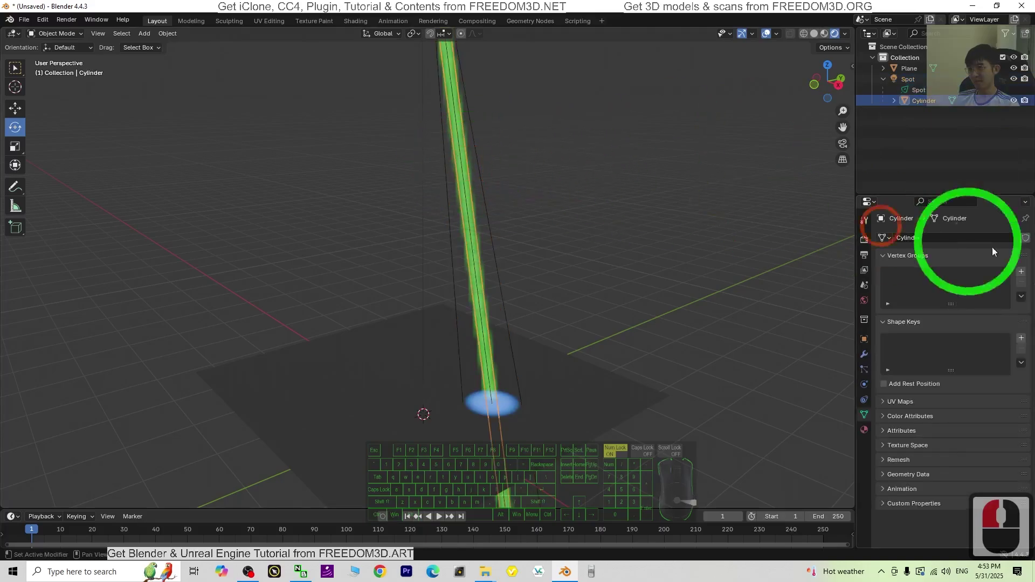
{"action": "left_click", "coordinate": [864, 429]}
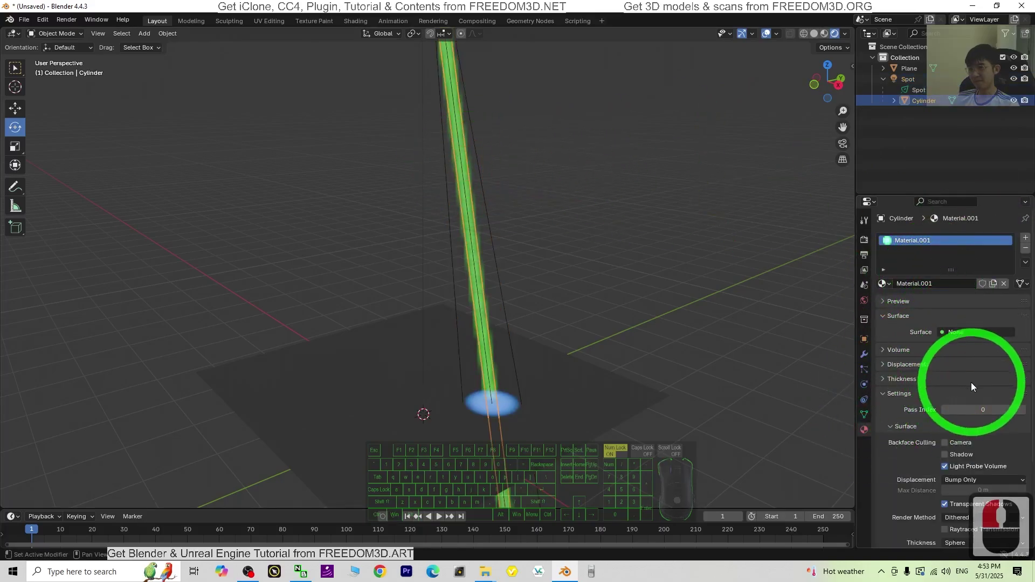
{"action": "left_click", "coordinate": [355, 21]}
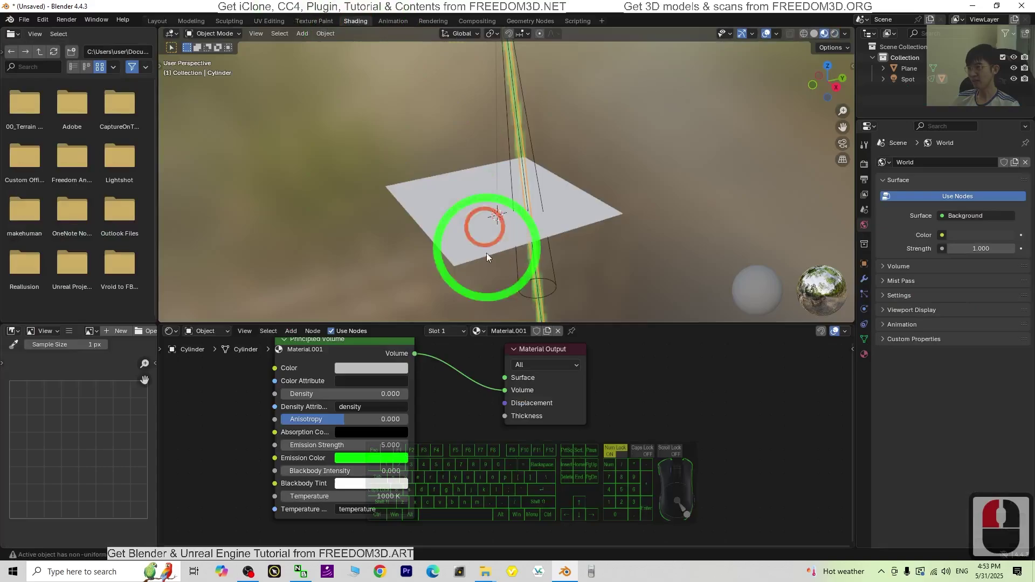
{"action": "left_click", "coordinate": [348, 459]}
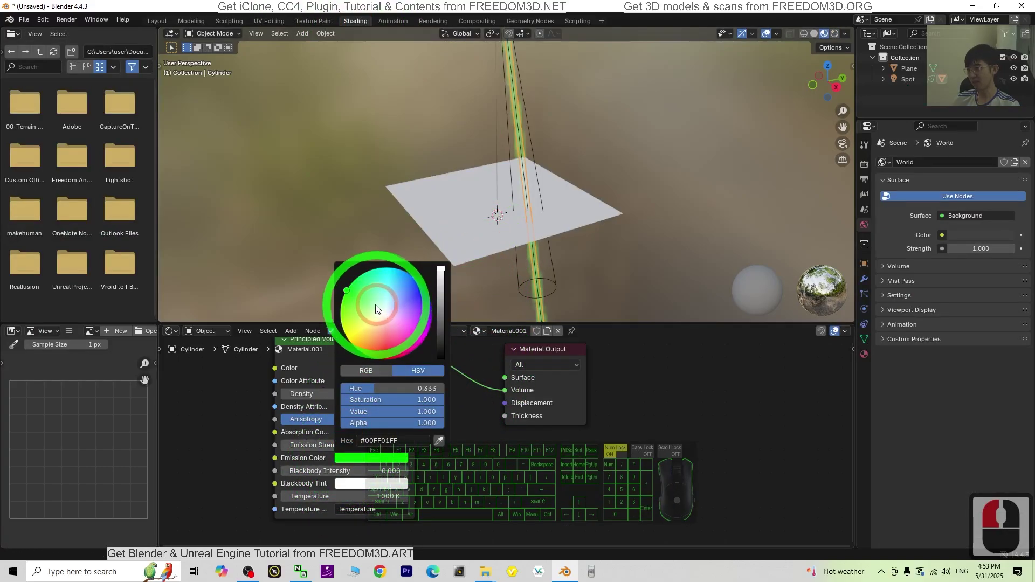
{"action": "left_click_drag", "start_coordinate": [376, 308], "coordinate": [400, 269]}
{"action": "left_click", "coordinate": [195, 5]}
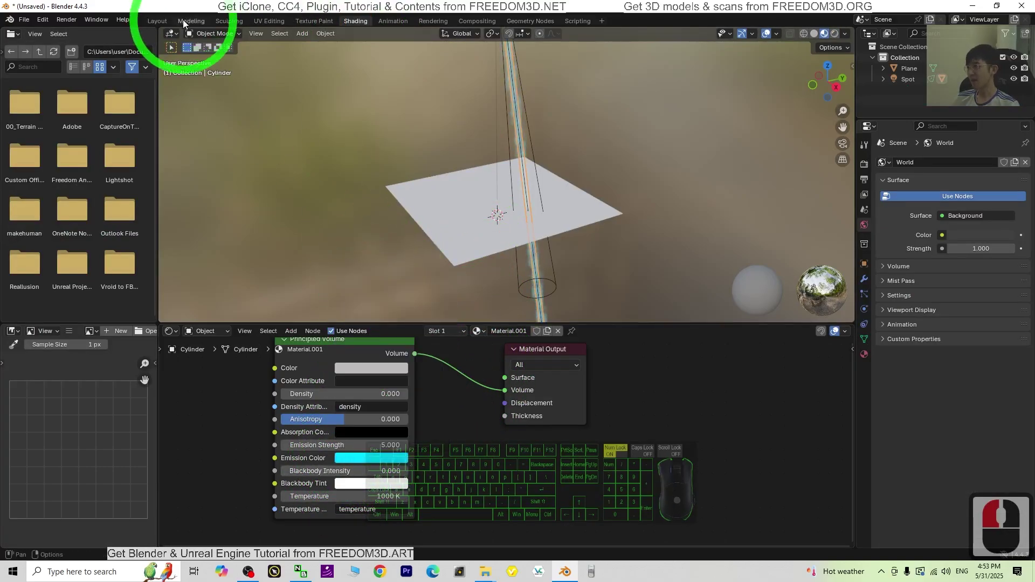
{"action": "left_click", "coordinate": [156, 22]}
{"action": "left_click", "coordinate": [194, 21]}
{"action": "left_click", "coordinate": [157, 21]}
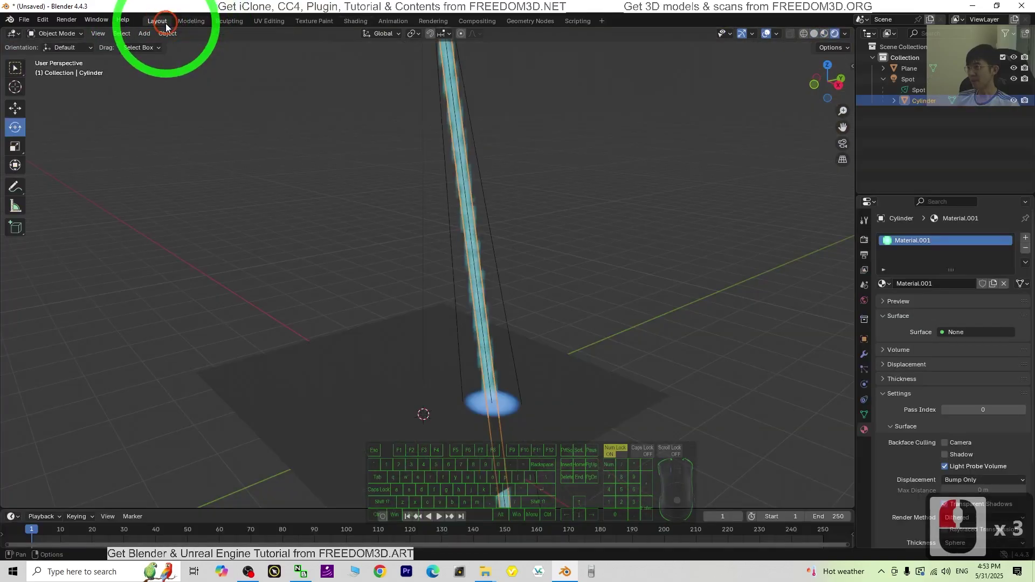
Set the spot light's color to cyan so the spot on the plane matches the cylinder's beam.
{"action": "left_click", "coordinate": [662, 308]}
{"action": "left_click", "coordinate": [737, 348]}
{"action": "middle_click_drag", "start_coordinate": [738, 352], "coordinate": [651, 322]}
{"action": "scroll", "coordinate": [490, 302], "scroll_direction": "down", "scroll_amount": 5}
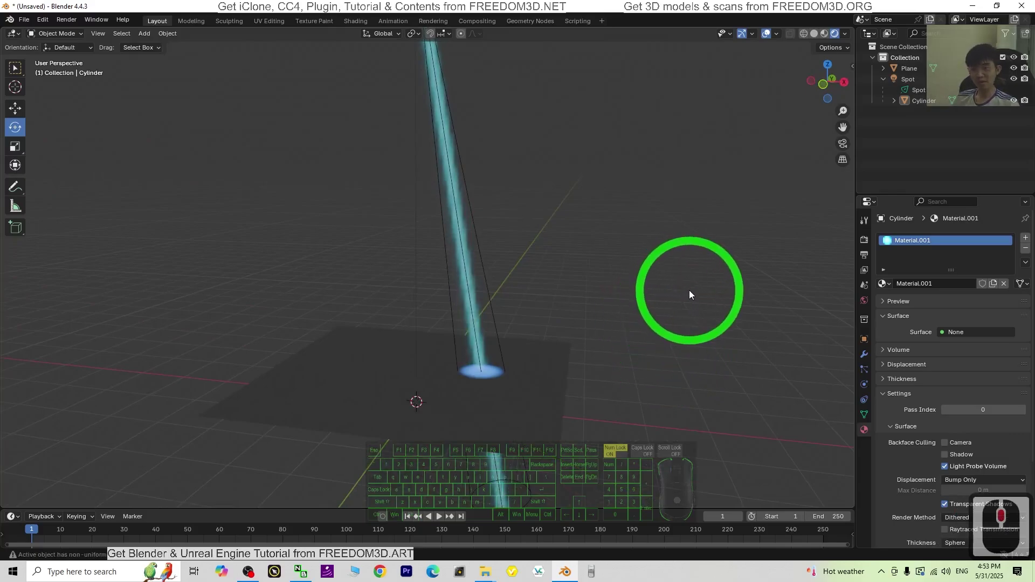
{"action": "scroll", "coordinate": [631, 272], "scroll_direction": "down", "scroll_amount": 4}
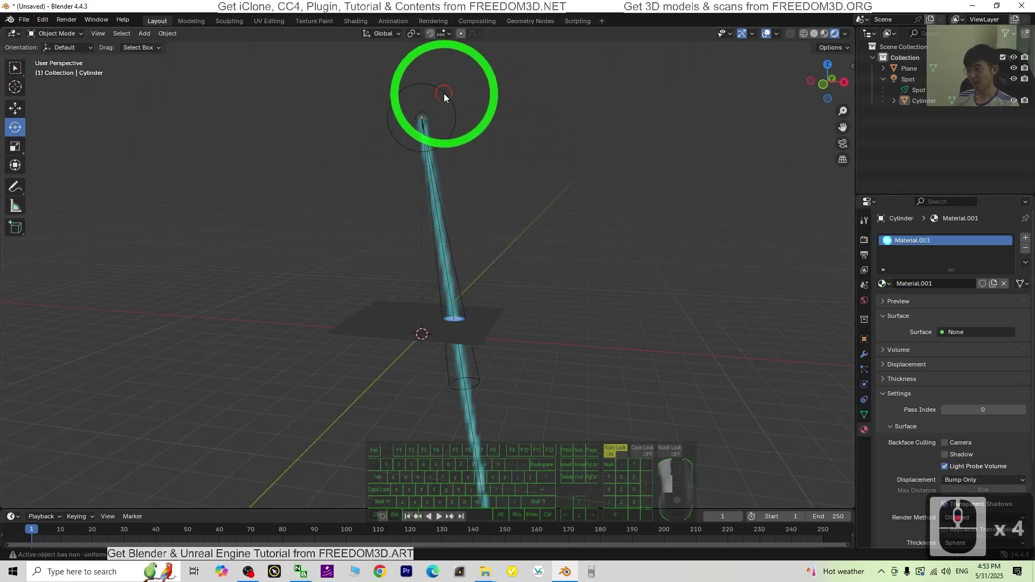
{"action": "left_click", "coordinate": [434, 110]}
{"action": "left_click", "coordinate": [972, 300]}
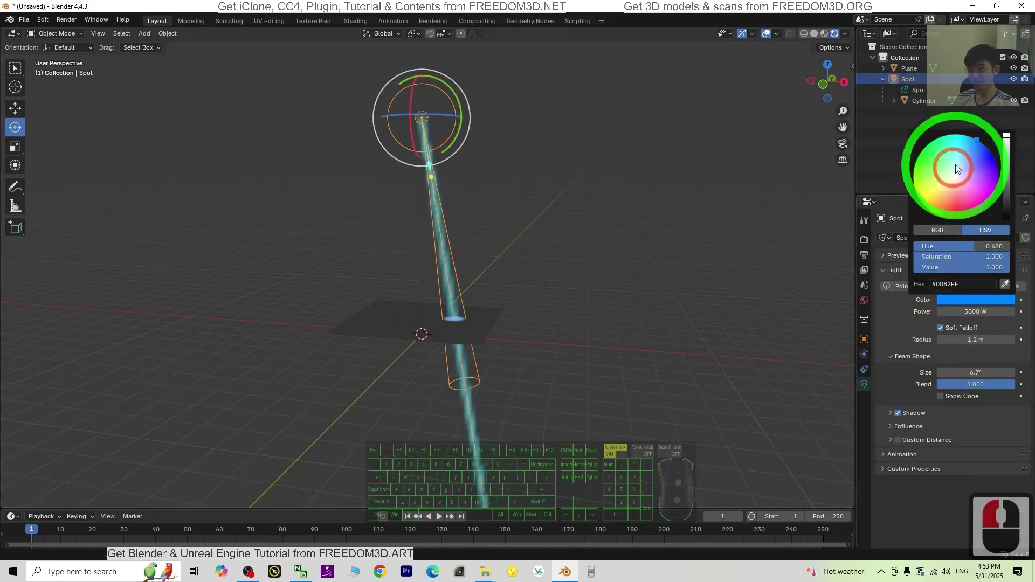
{"action": "left_click", "coordinate": [587, 270]}
{"action": "scroll", "coordinate": [587, 270], "scroll_direction": "up", "scroll_amount": 5}
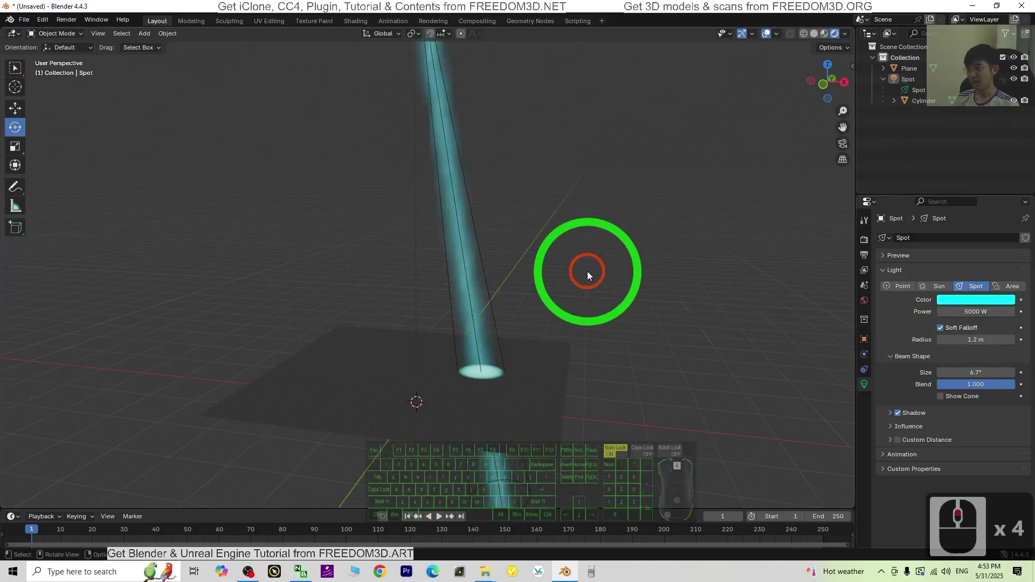
Rotate the spot light slightly with its cyan beam, and inspect the beam and its landing spot from several sides.
{"action": "scroll", "coordinate": [453, 74], "scroll_direction": "down", "scroll_amount": 2}
{"action": "left_click", "coordinate": [412, 86]}
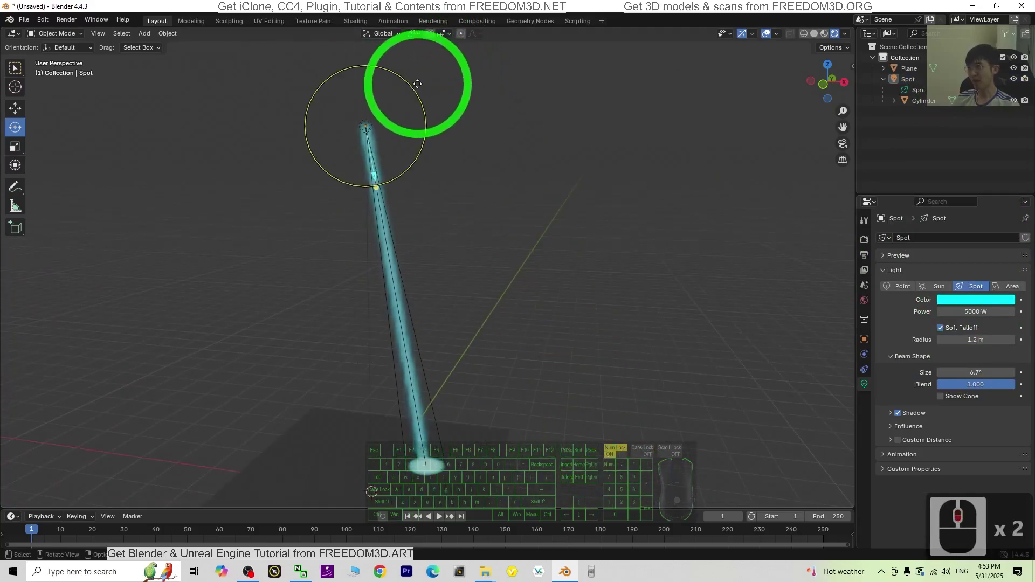
{"action": "mouse_move", "coordinate": [384, 91]}
{"action": "left_mouse_down"}
{"action": "mouse_move", "coordinate": [415, 142]}
{"action": "mouse_move", "coordinate": [409, 183]}
{"action": "mouse_move", "coordinate": [400, 108]}
{"action": "mouse_move", "coordinate": [382, 101]}
{"action": "left_mouse_up"}
{"action": "scroll", "coordinate": [516, 233], "scroll_direction": "down", "scroll_amount": 2}
{"action": "middle_click_drag", "start_coordinate": [563, 288], "coordinate": [420, 334]}
{"action": "scroll", "coordinate": [578, 353], "scroll_direction": "up", "scroll_amount": 8}
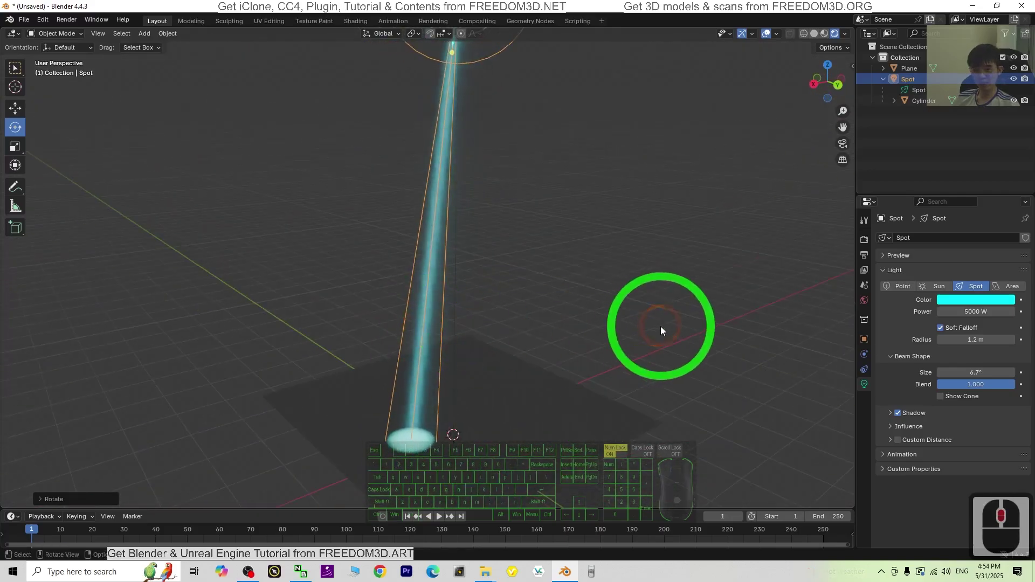
{"action": "middle_click_drag", "start_coordinate": [661, 330], "coordinate": [469, 337]}
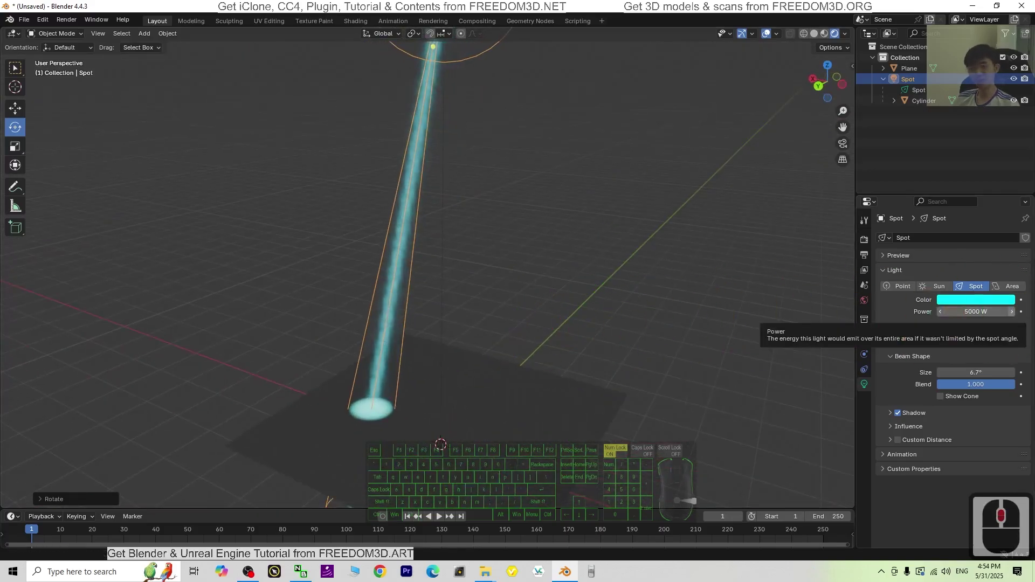